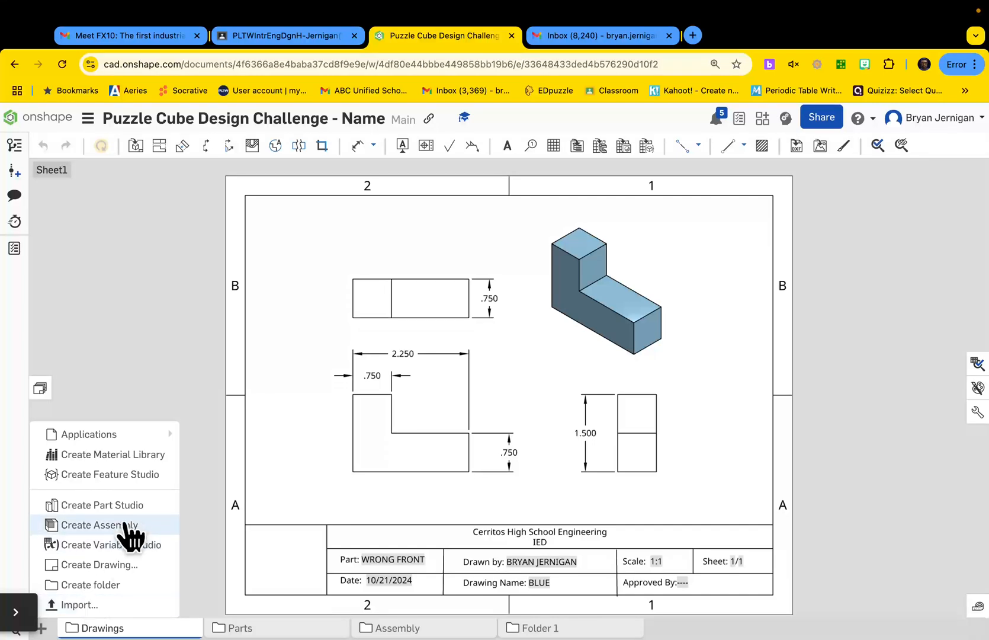
Create a new assembly and insert the Yellow part beside the origin
click(128, 526)
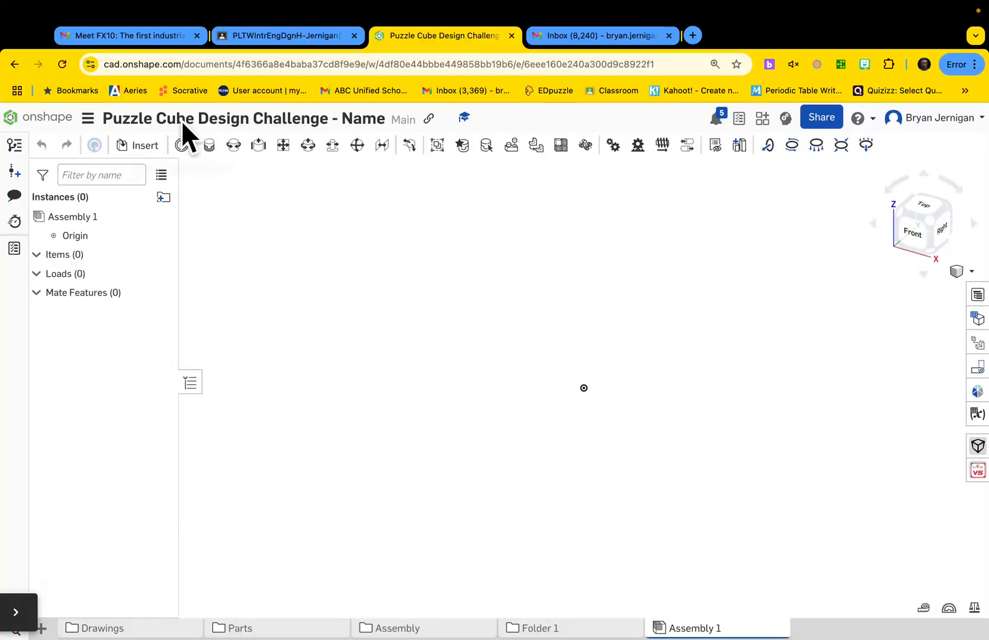
click(143, 146)
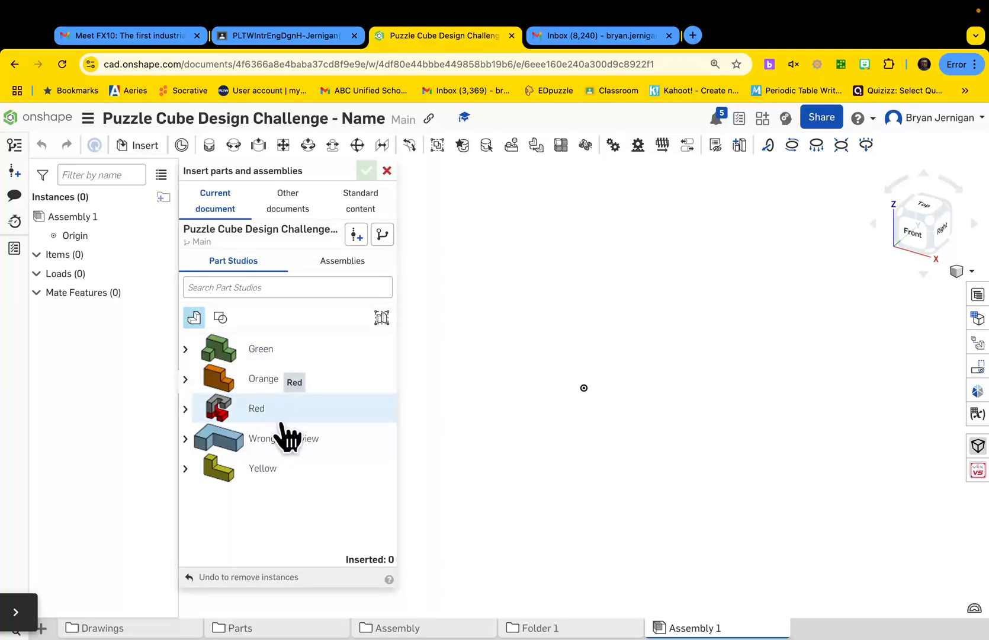
click(263, 469)
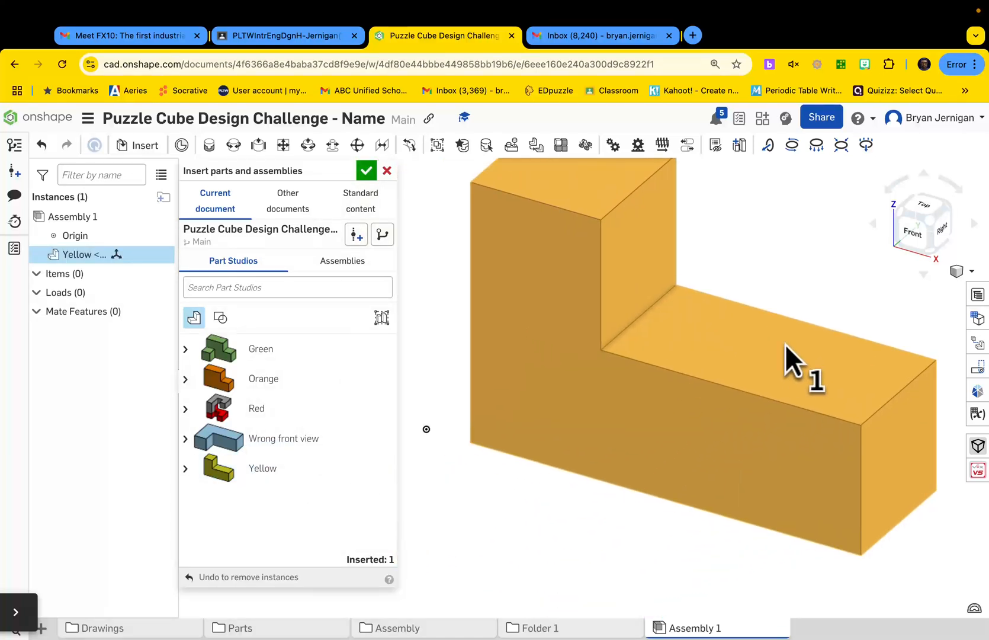
click(768, 349)
click(367, 172)
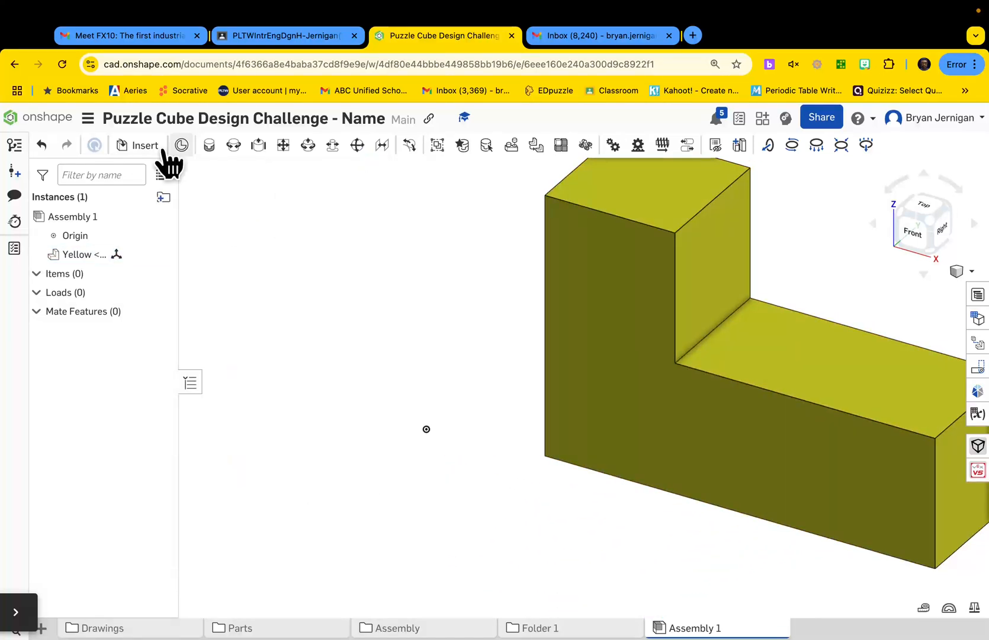
Fix the Yellow part in place and release it again
right_click(557, 418)
click(585, 375)
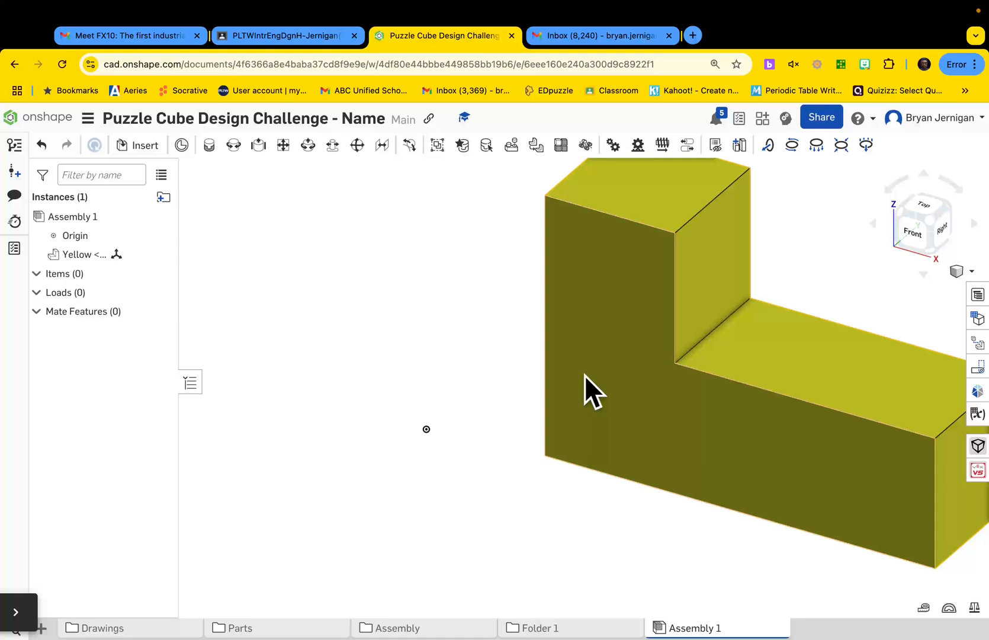
right_click(586, 373)
click(633, 224)
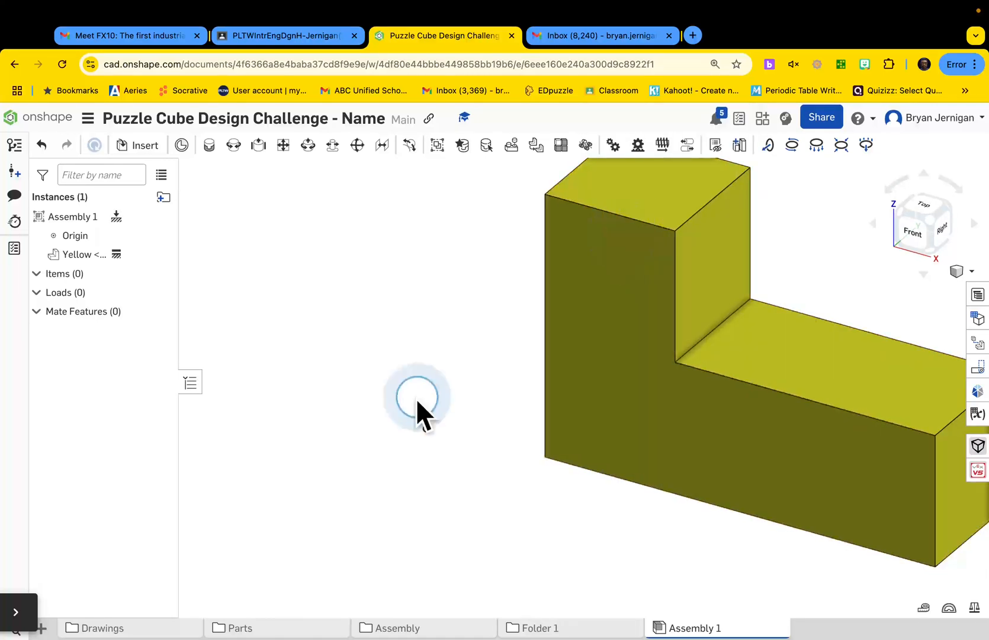
scroll(416, 394, down, 5)
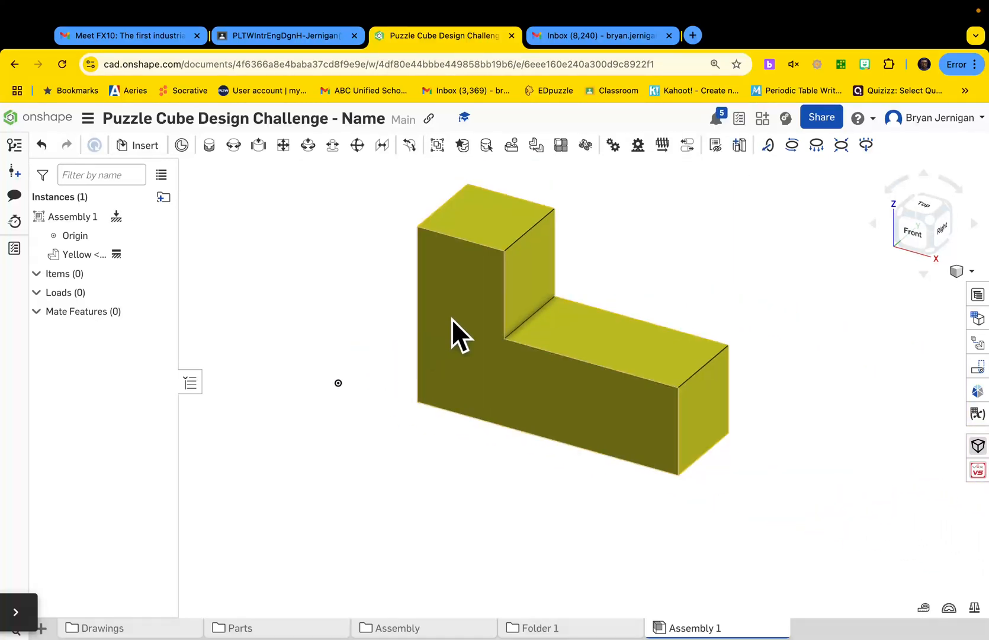
right_click(462, 327)
click(493, 224)
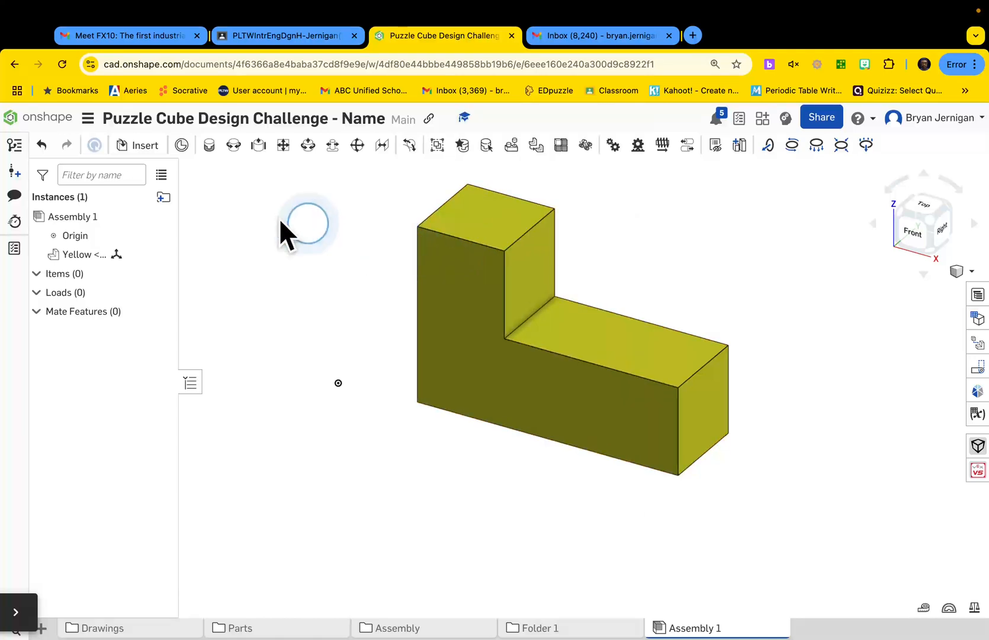
Fasten the Yellow part's lower front corner, at the outside of the L, to the assembly origin with a Fastened mate
click(211, 146)
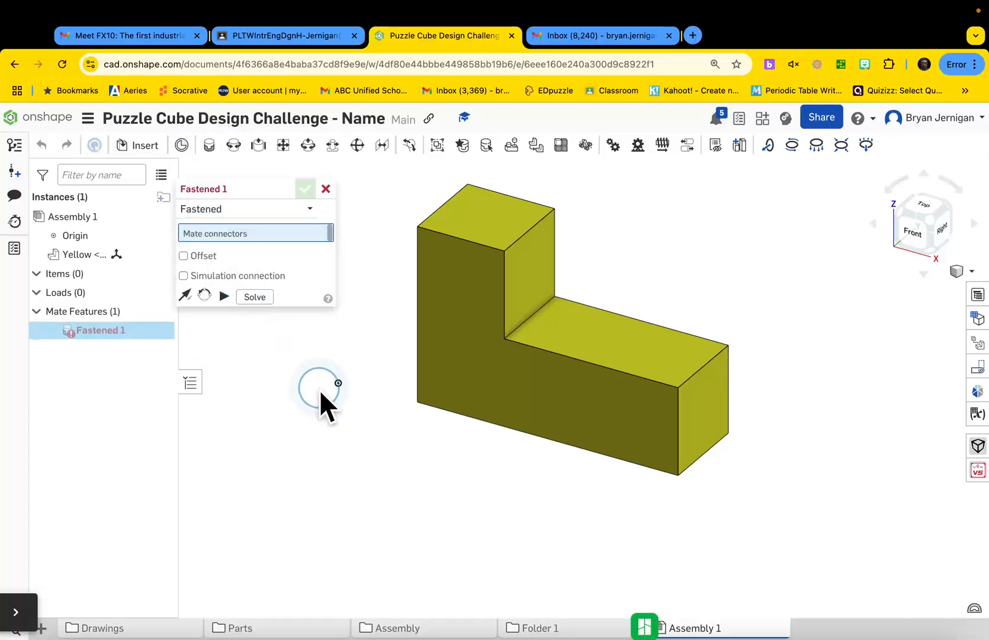
right_drag(443, 488, 446, 436)
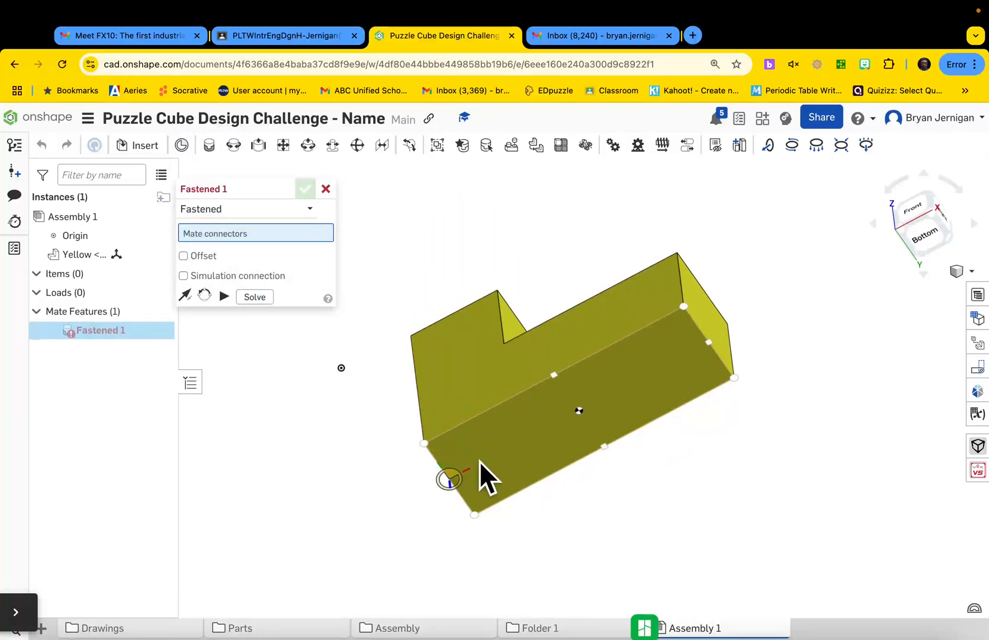
click(423, 444)
right_drag(379, 466, 378, 516)
click(345, 404)
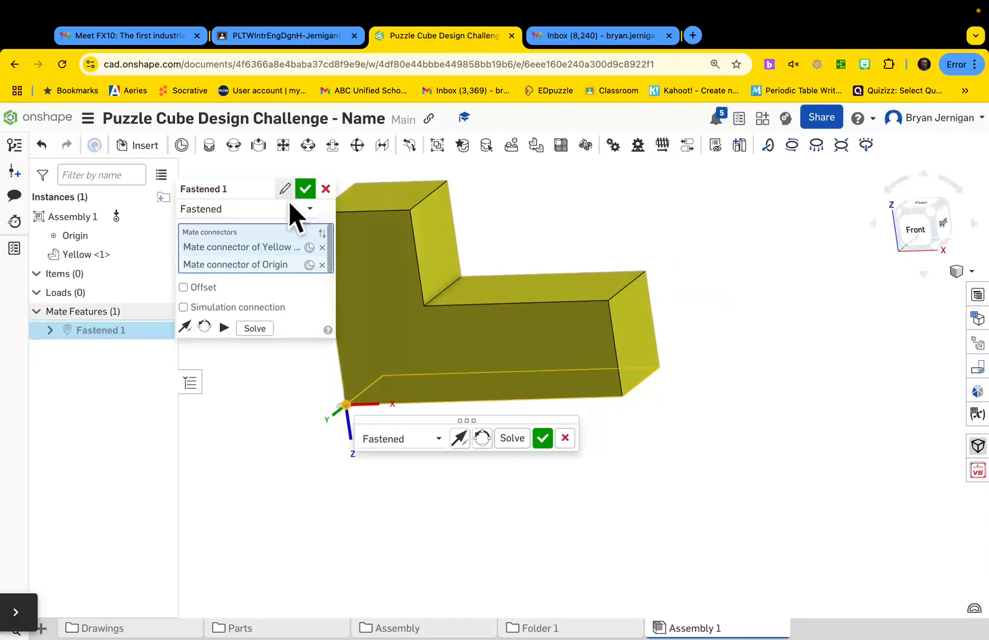
click(305, 189)
Insert both parts of the Red part studio, Part 2 and Red, into the assembly
right_drag(636, 447, 677, 486)
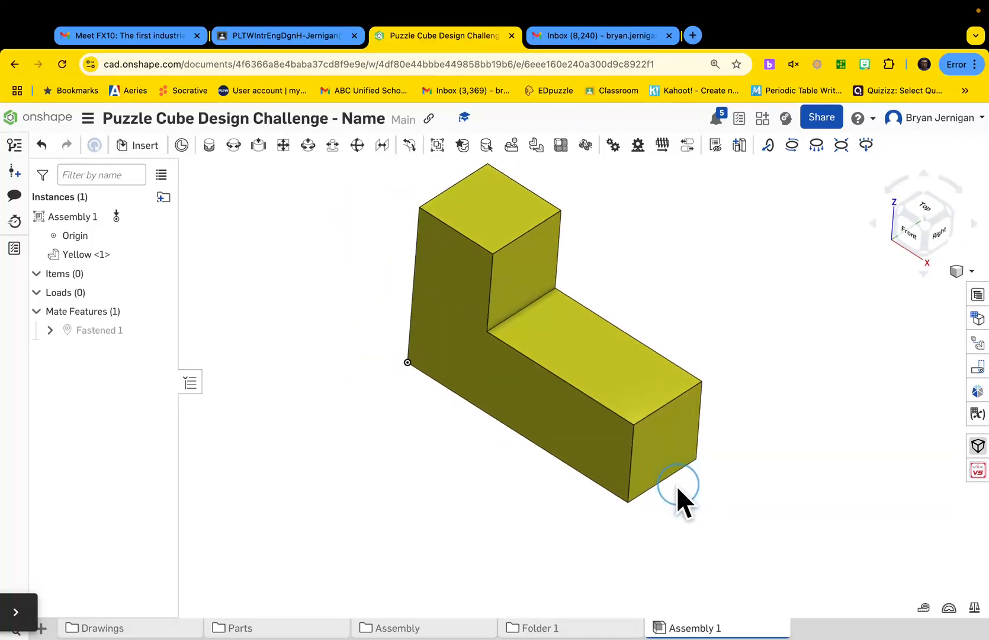
click(149, 151)
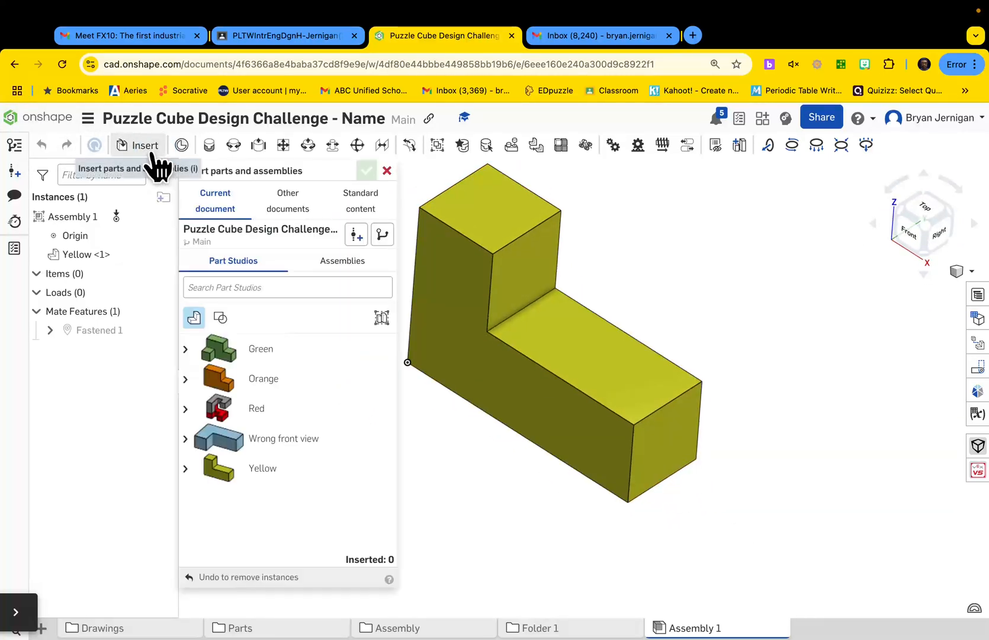
click(277, 408)
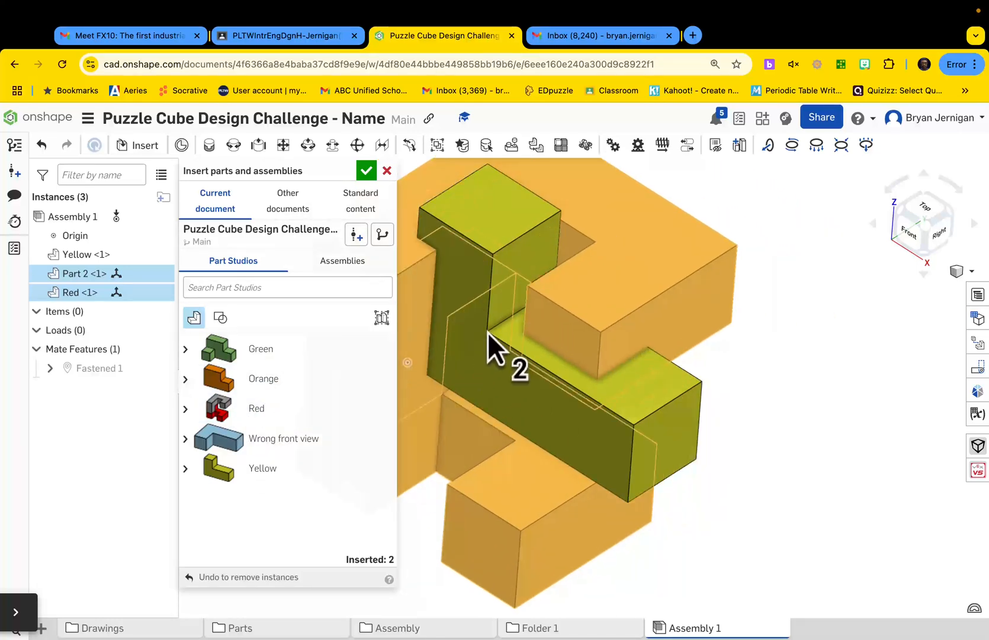
click(494, 337)
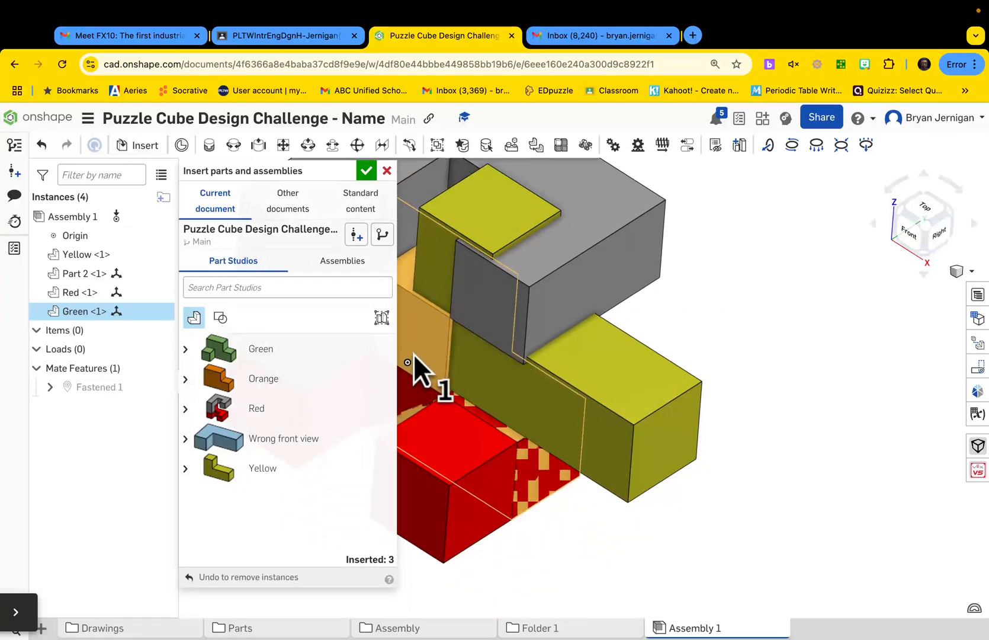
Place a Green part in the assembly and delete it again
click(431, 455)
right_drag(559, 423, 564, 401)
middle_drag(564, 444, 604, 159)
click(553, 229)
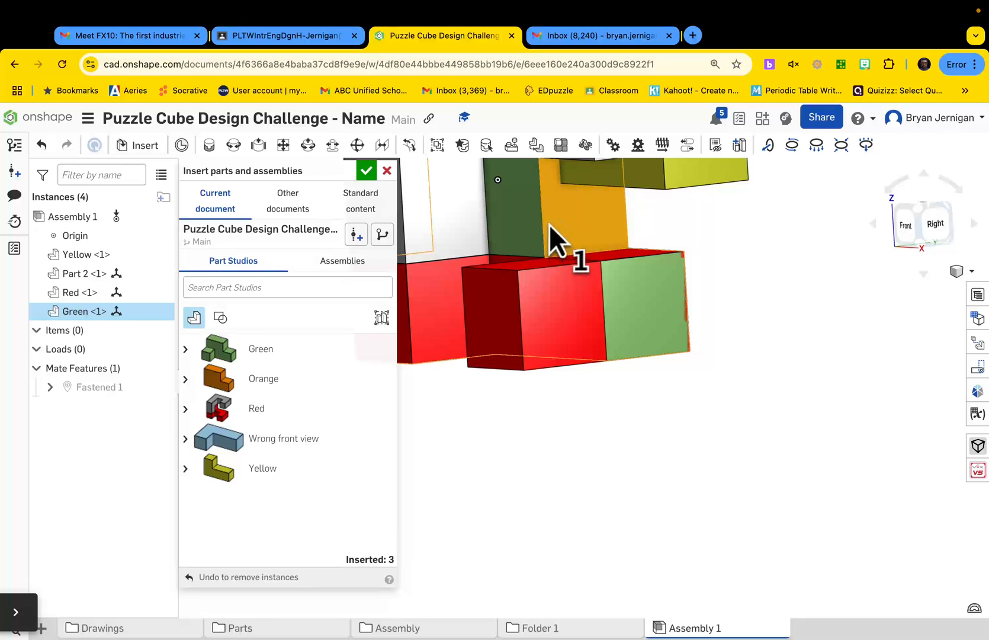
click(699, 316)
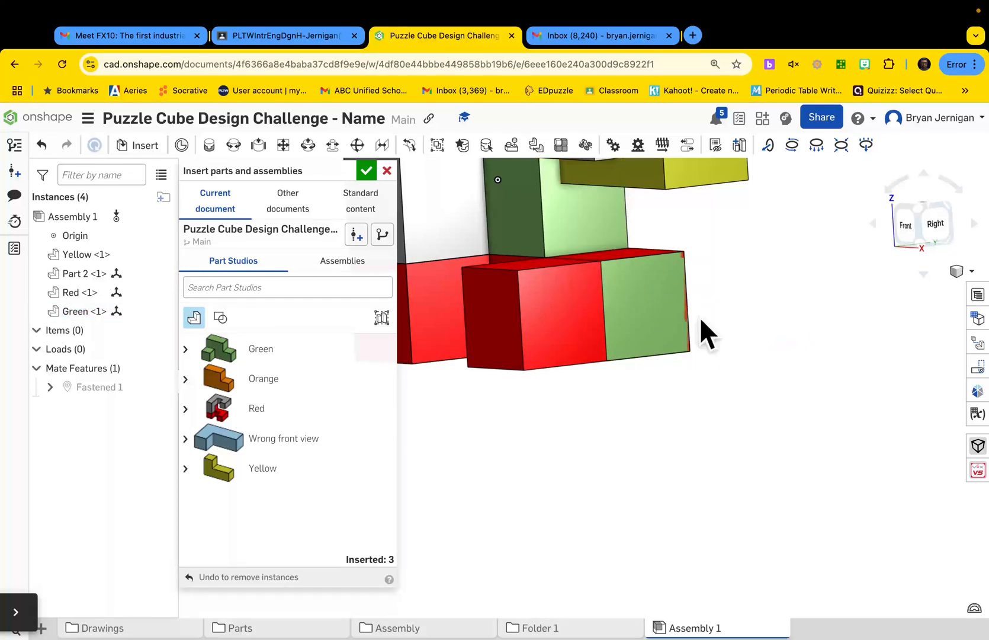
click(586, 235)
click(585, 234)
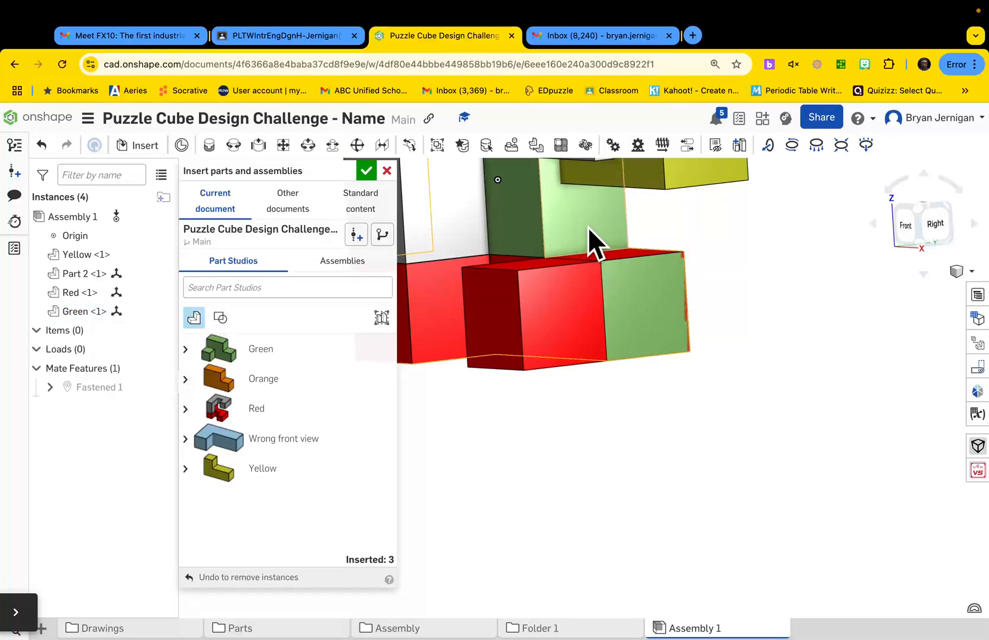
click(387, 170)
click(556, 214)
key(Delete)
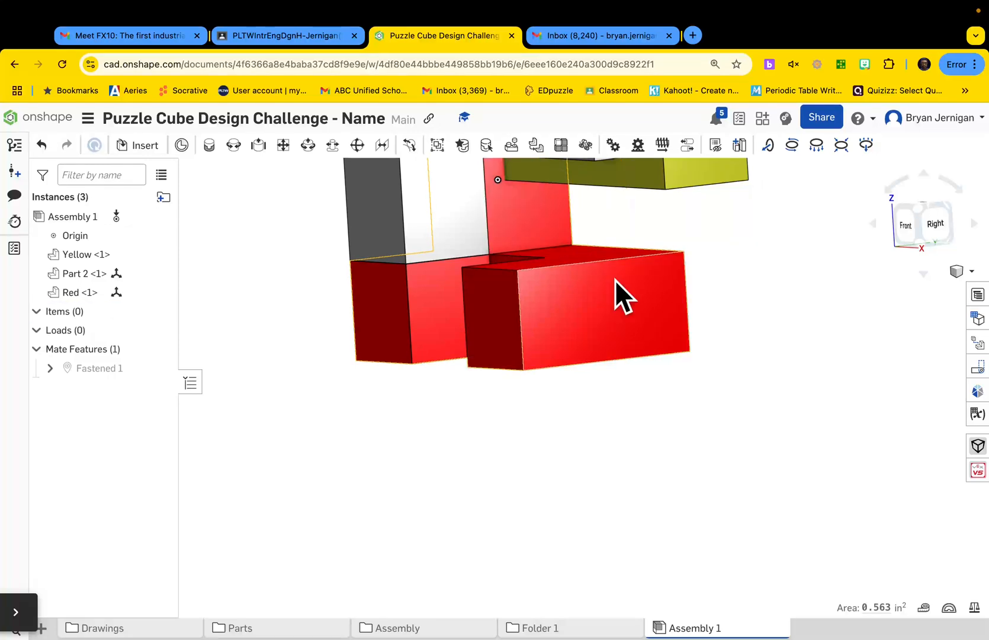
Move the gray Part 2 and the Red part apart, away from their overlap with the Yellow part
scroll(624, 265, down, 3)
middle_drag(631, 258, 574, 530)
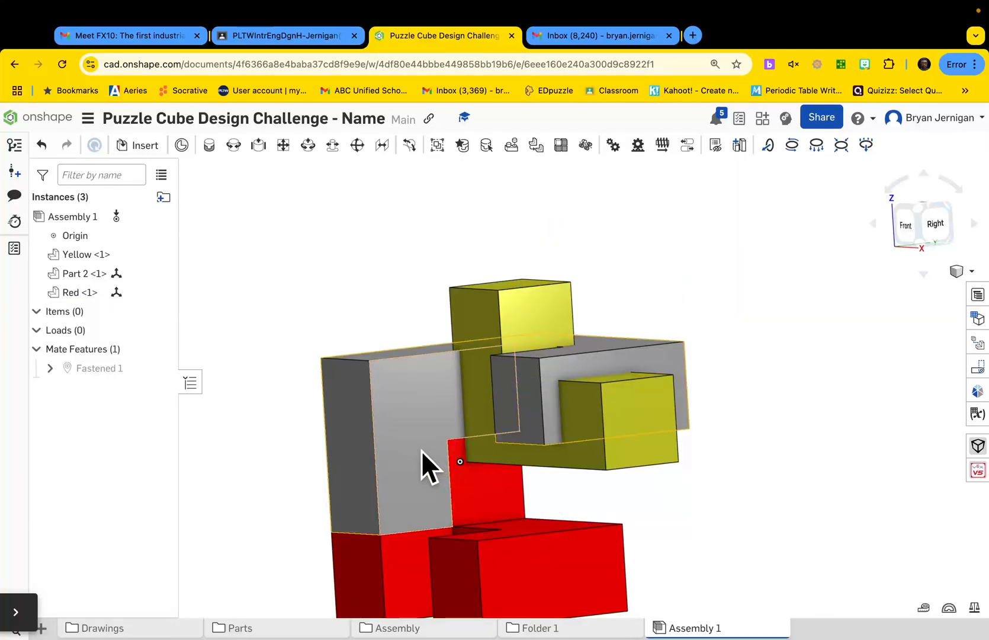
drag(421, 451, 259, 210)
middle_drag(480, 545, 503, 372)
drag(538, 406, 340, 457)
Fasten the outer corner of the Red part's L-shaped back face to the Yellow part's front corner at the origin
right_drag(504, 431, 414, 467)
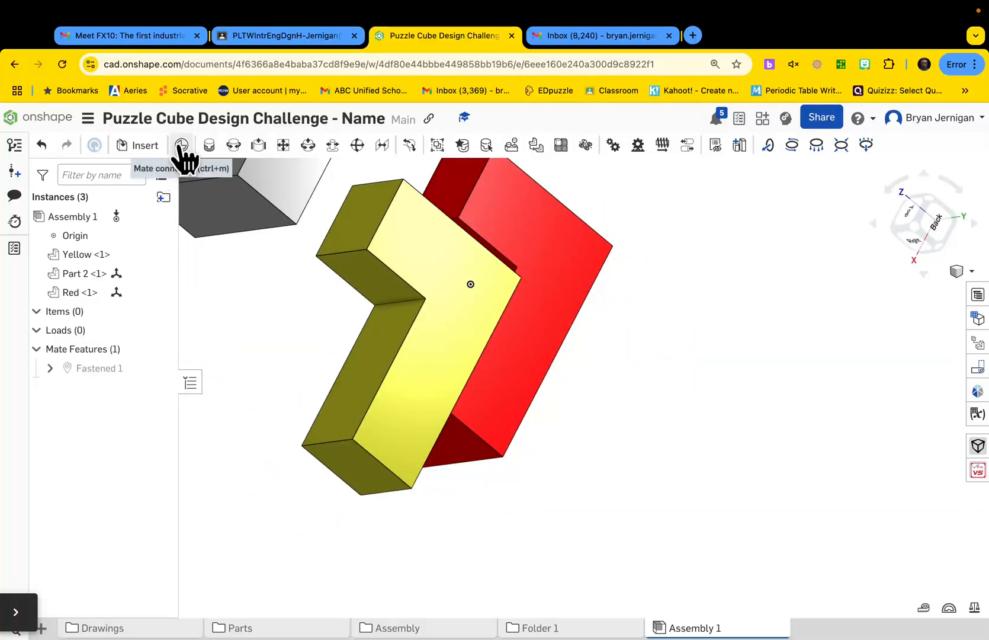
click(209, 147)
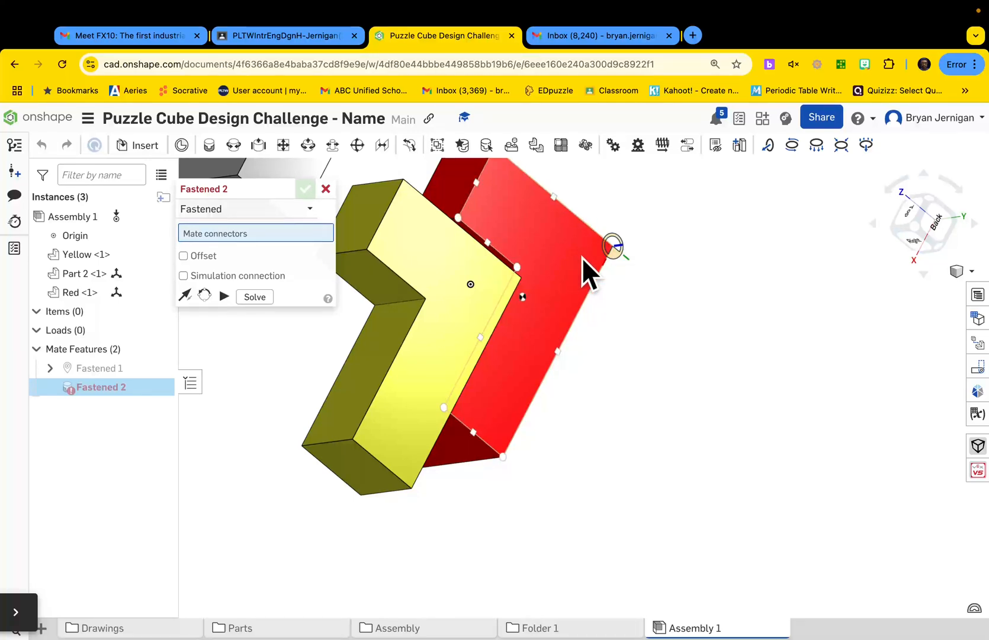
click(612, 246)
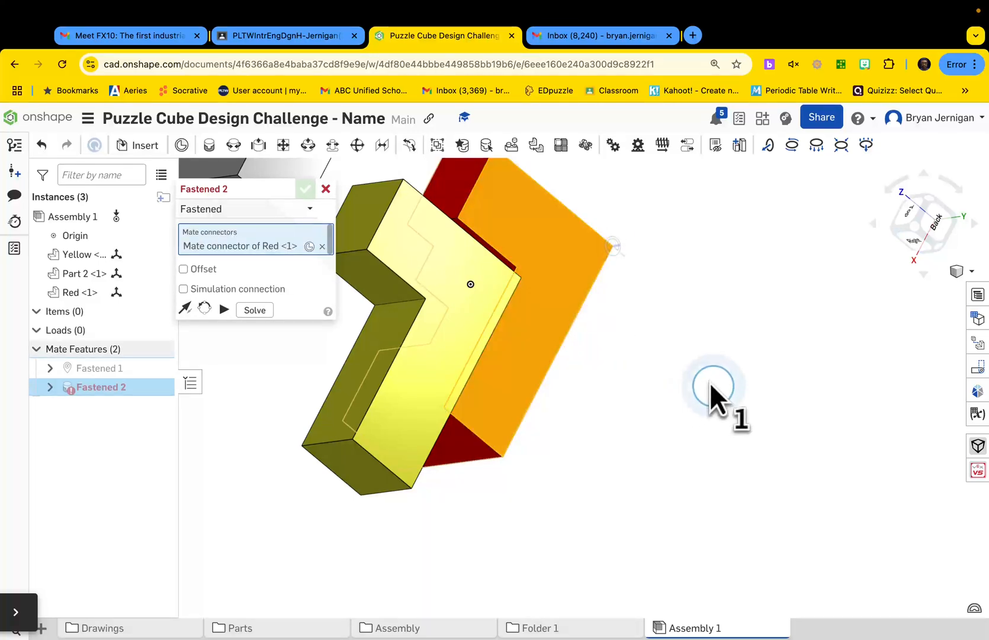
right_drag(667, 393, 759, 364)
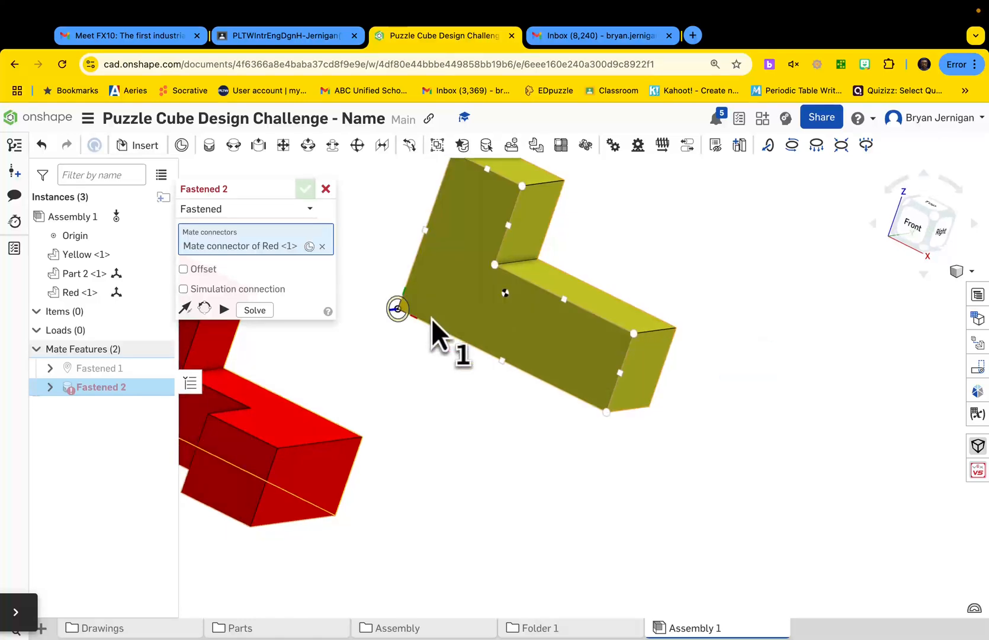
click(397, 308)
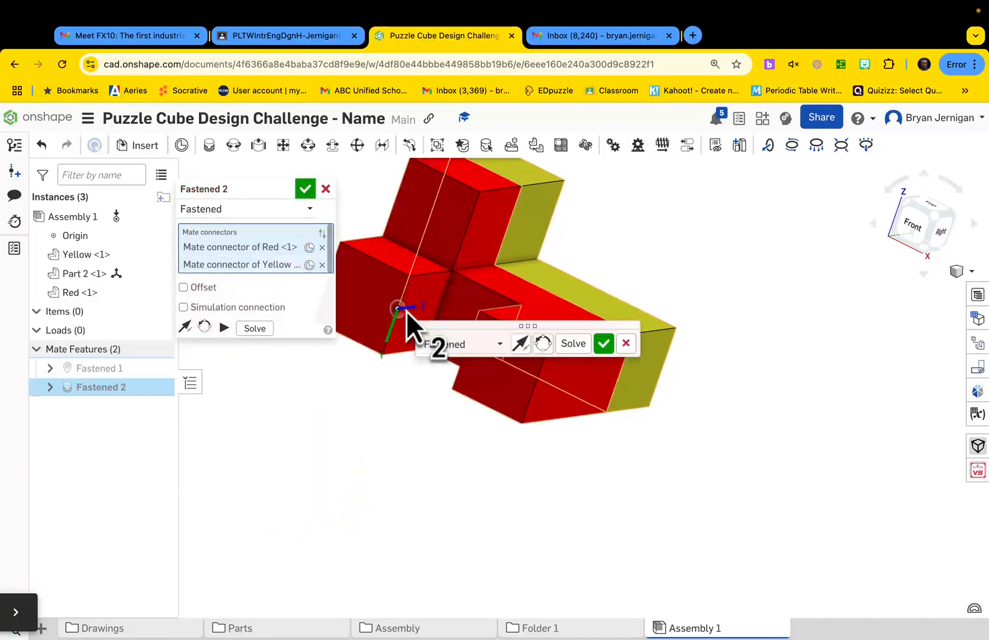
click(603, 342)
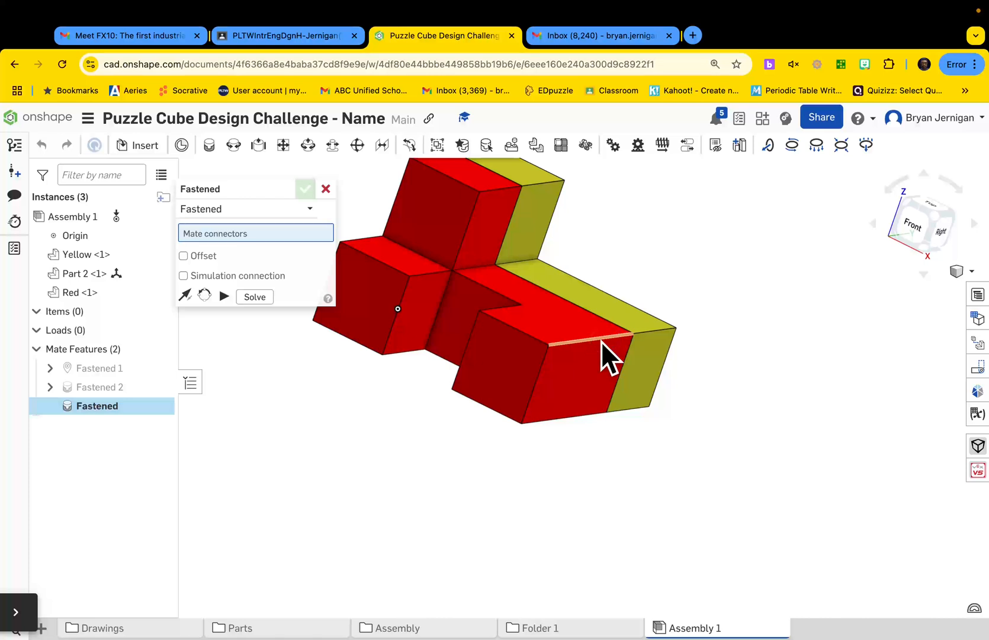
click(324, 188)
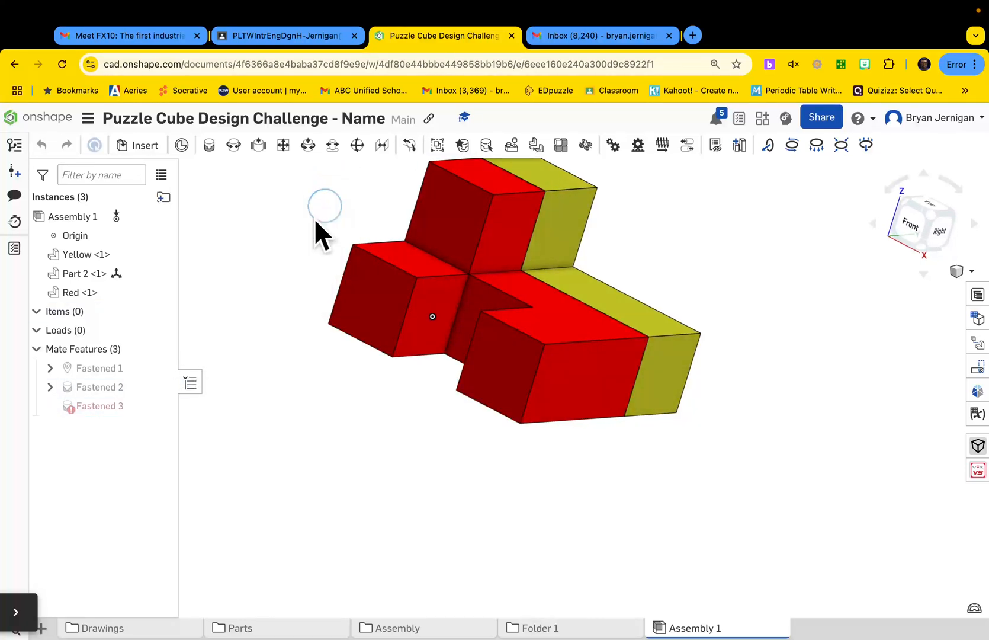
Rename the mate joining the Red and Yellow parts as "Red to Yellow"
right_click(107, 390)
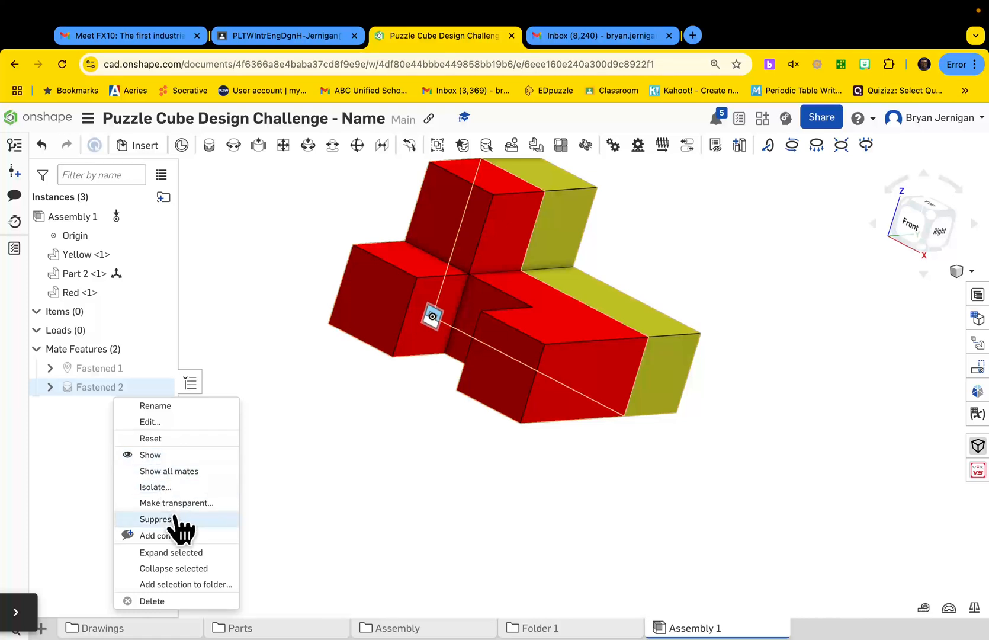
click(191, 405)
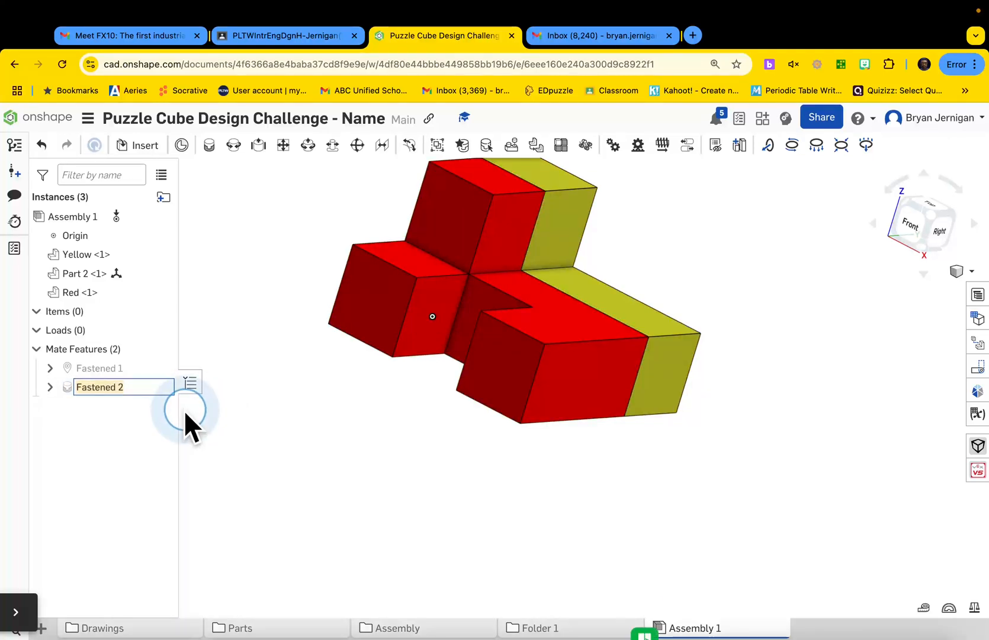
text(Red to Yellow)
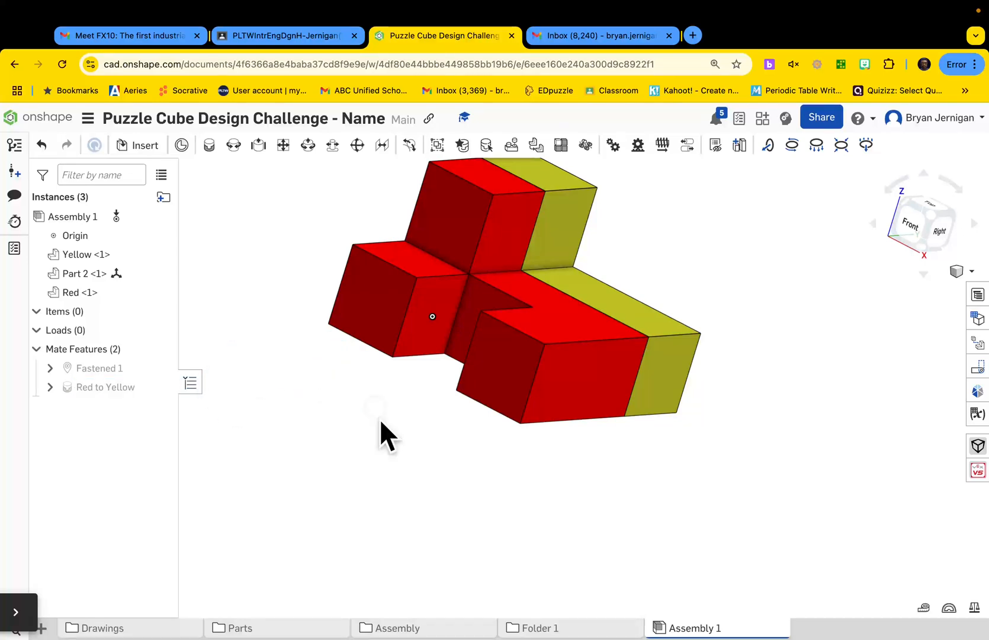
Fasten the center of the gray Part 2's square end face to the center of the matching square face on the Red part
scroll(415, 456, down, 5)
right_drag(363, 328, 333, 371)
click(209, 146)
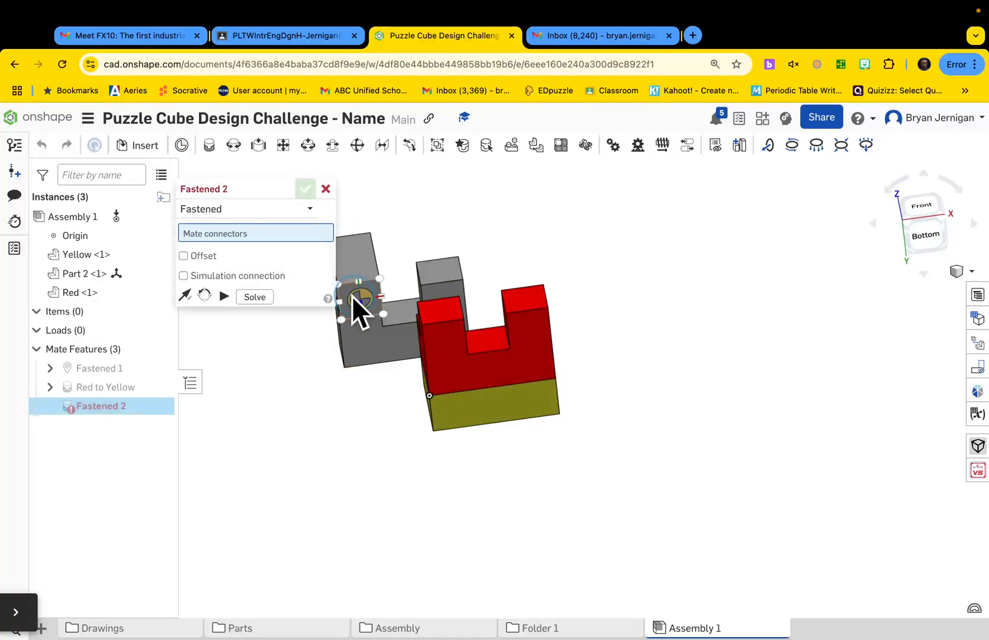
click(353, 296)
right_drag(366, 418, 427, 409)
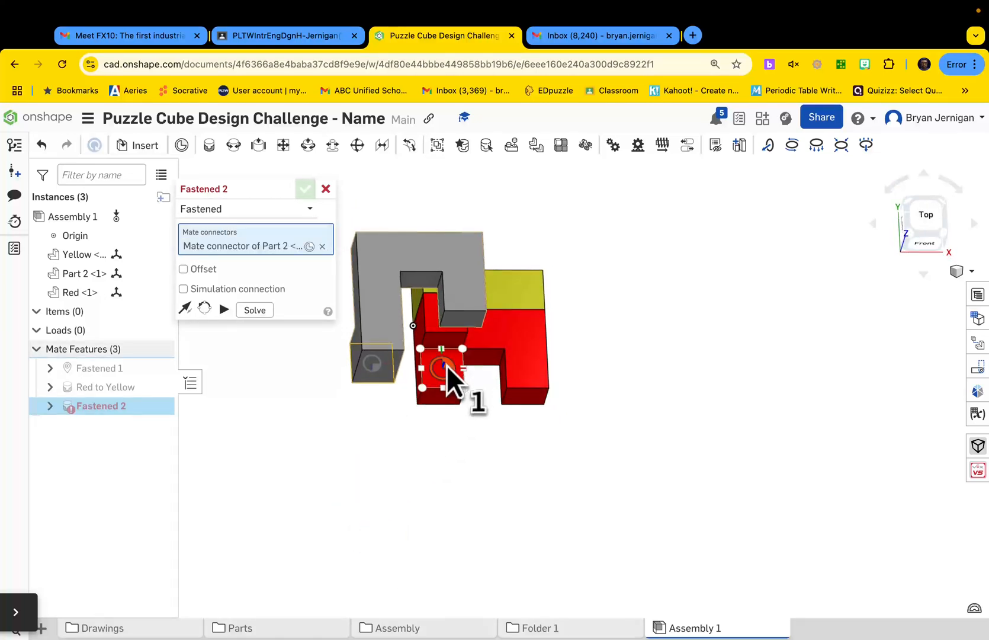
click(446, 366)
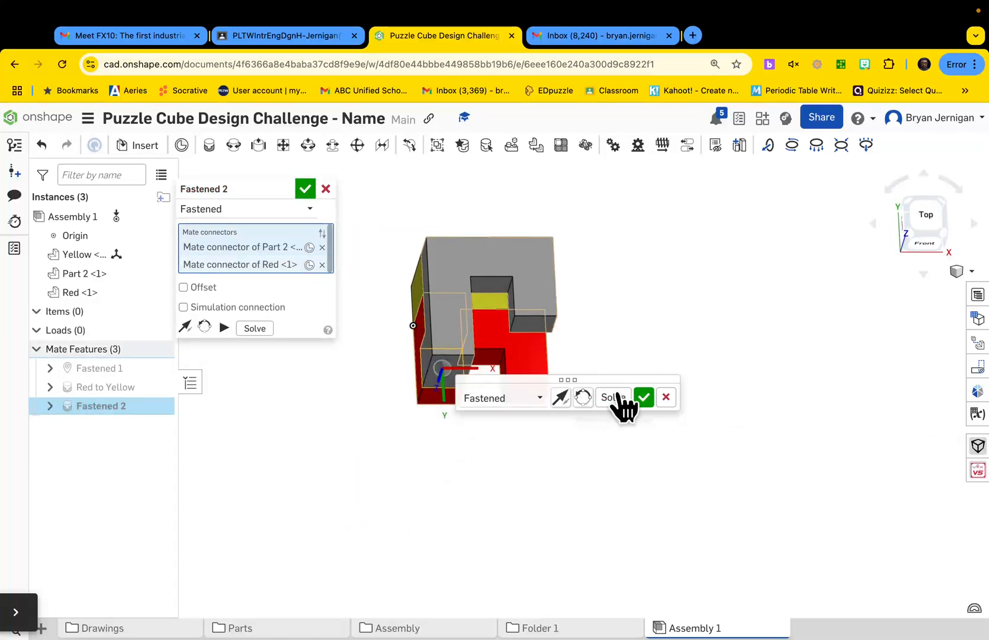
click(643, 396)
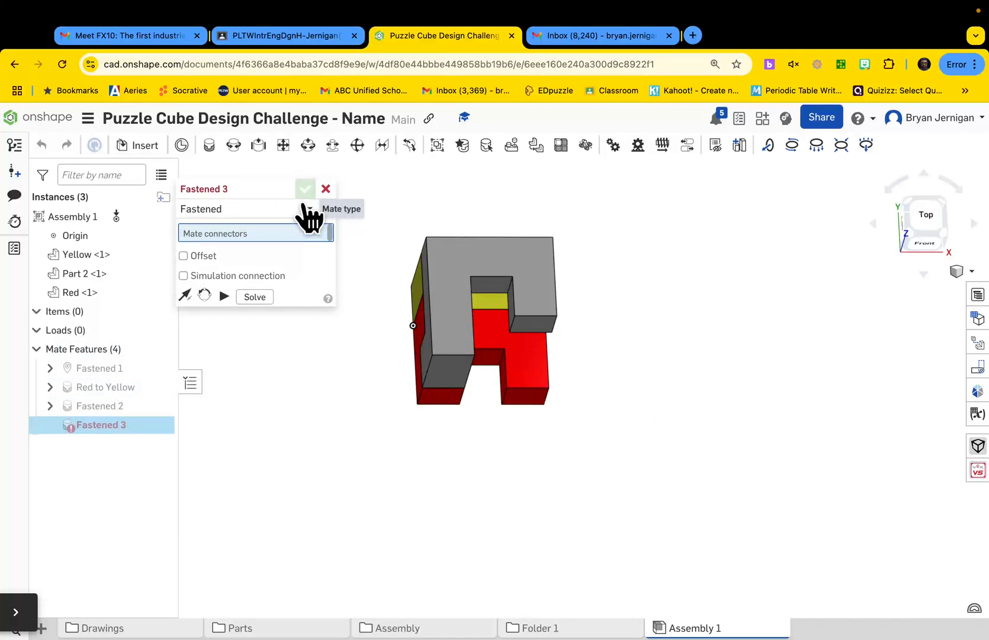
click(325, 189)
Rename the mate joining the gray Part 2 and the Red part as "Gray to Red"
right_click(96, 407)
click(145, 423)
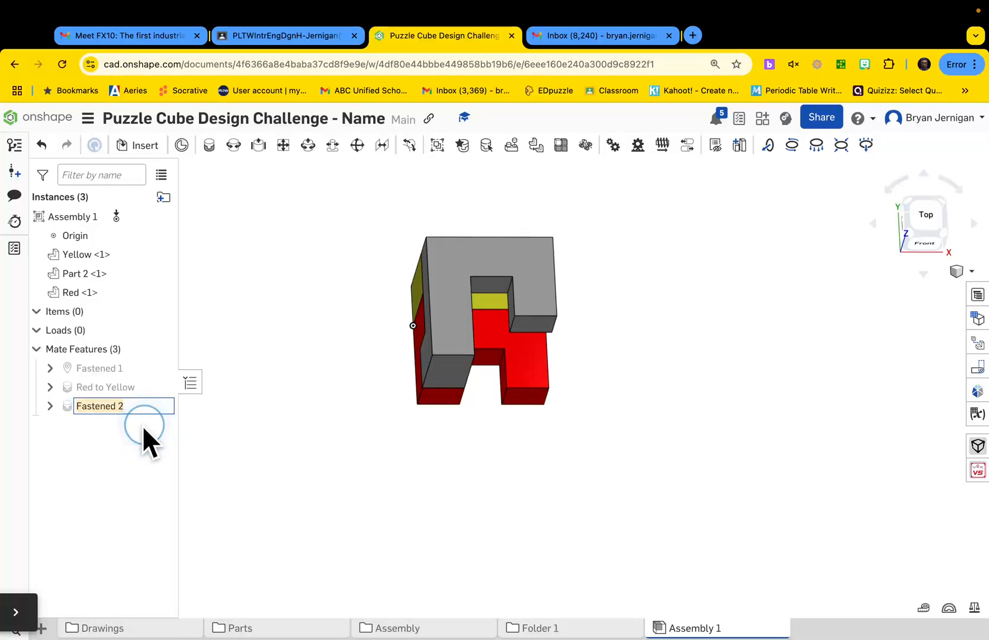
text(Gra)
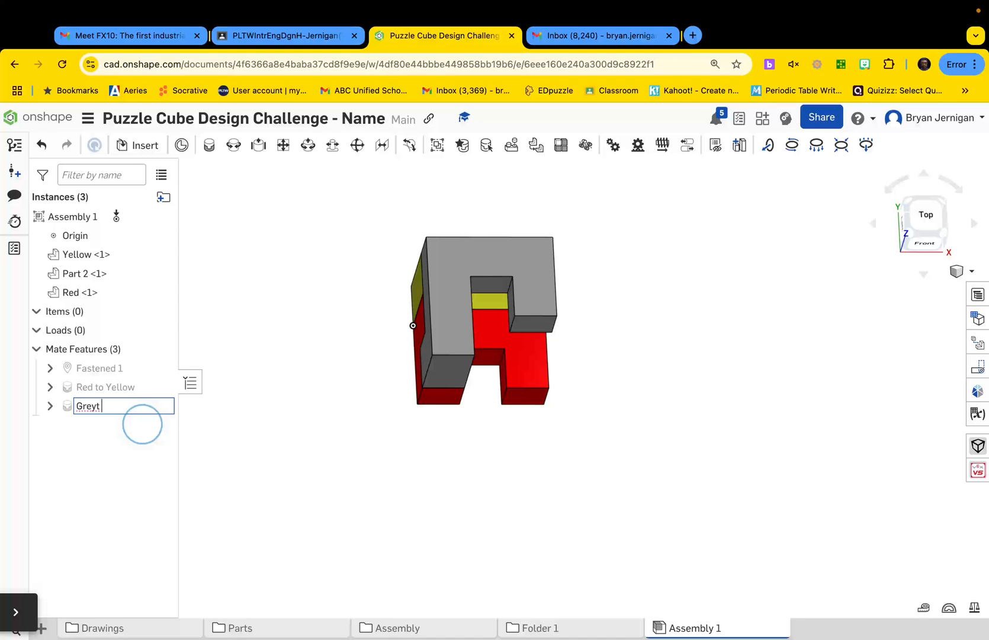
text(y to Red)
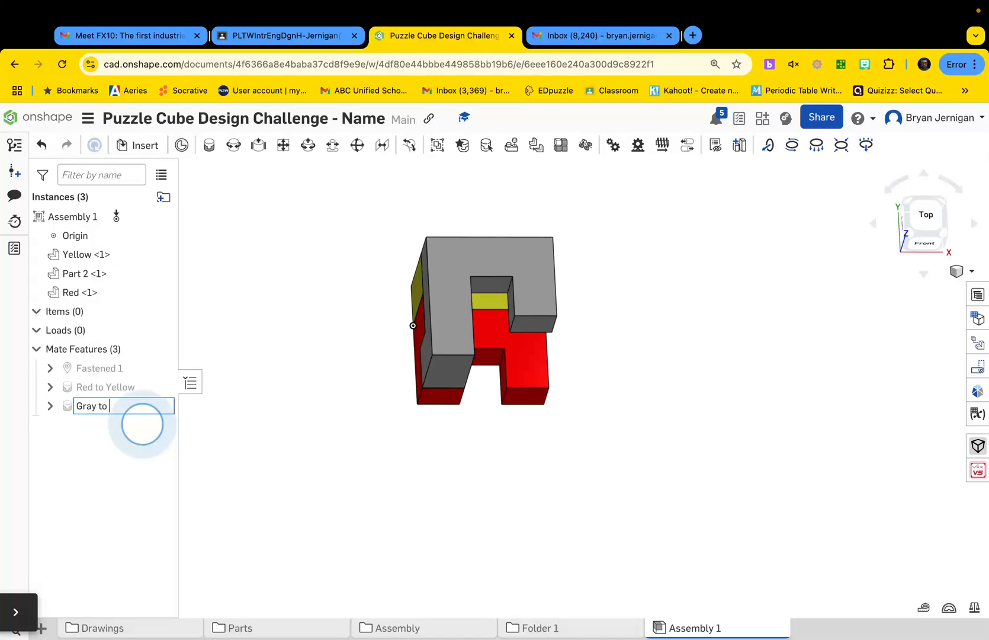
click(388, 358)
Insert the Orange part into the assembly, placing it in the empty space beside the joined parts
mouse_move(337, 422)
right_down()
mouse_move(343, 394)
mouse_move(319, 344)
mouse_move(330, 414)
right_up()
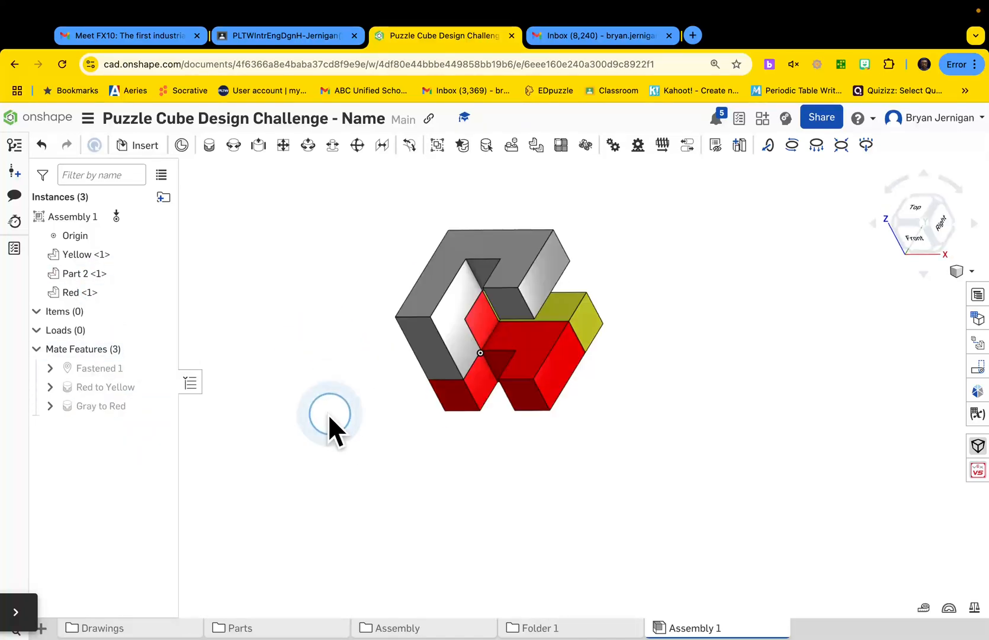
click(139, 146)
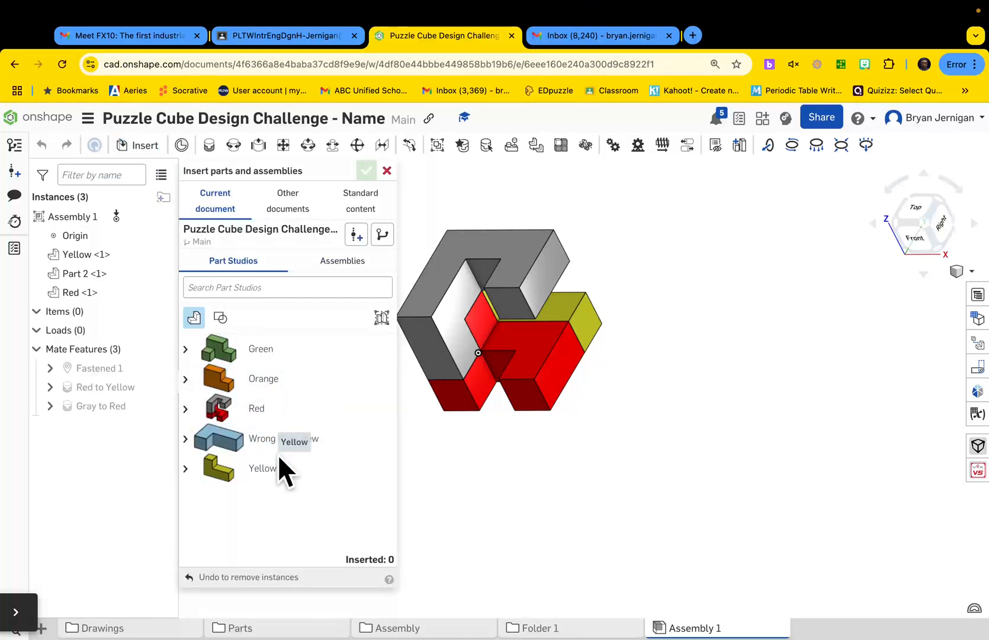
click(293, 382)
click(729, 394)
right_drag(588, 508, 552, 510)
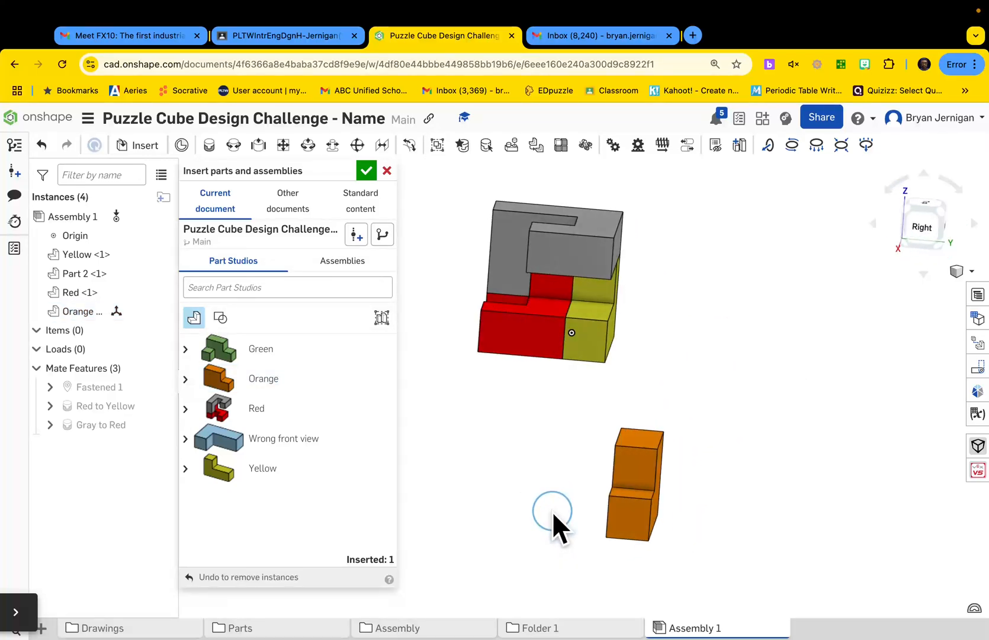
click(365, 172)
Rotate the Orange part 90 degrees about the vertical axis and another 90 degrees about a horizontal axis so it lies flat
click(629, 472)
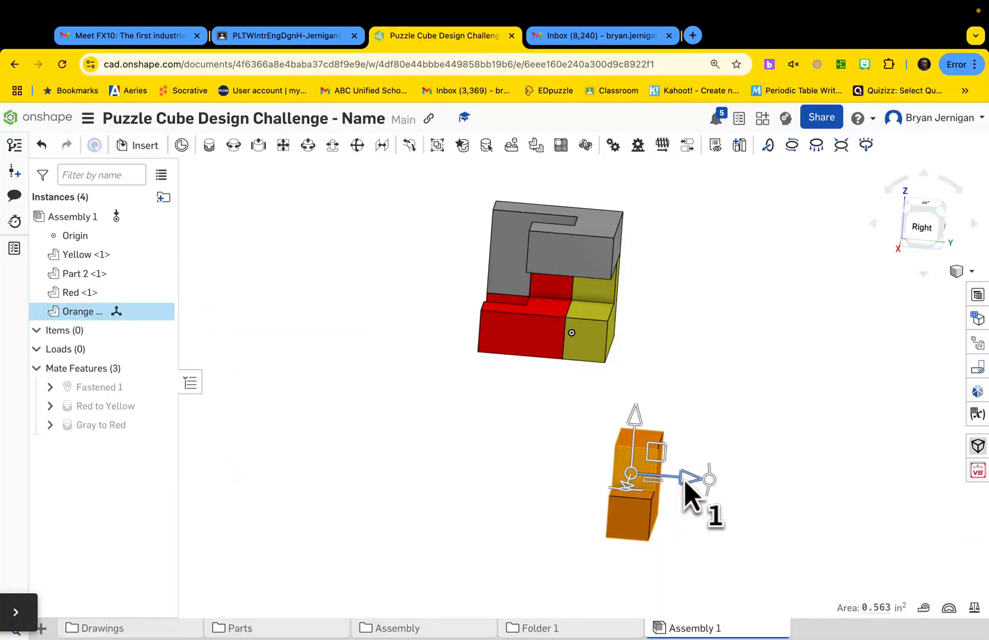
drag(623, 490, 564, 516)
text(90)
key(Return)
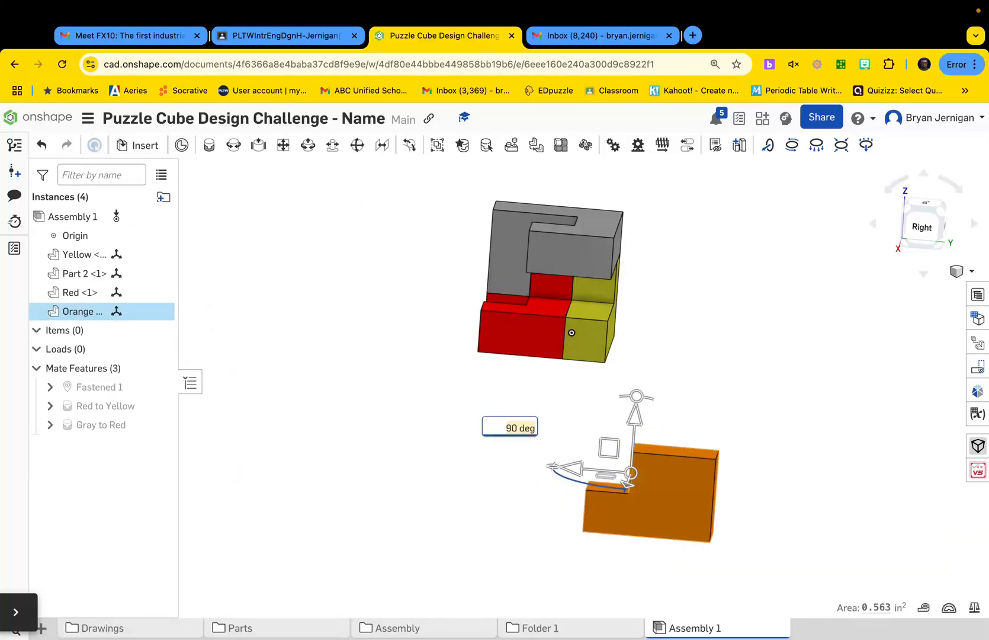
right_drag(688, 575, 567, 502)
drag(704, 507, 722, 531)
text(90)
key(Return)
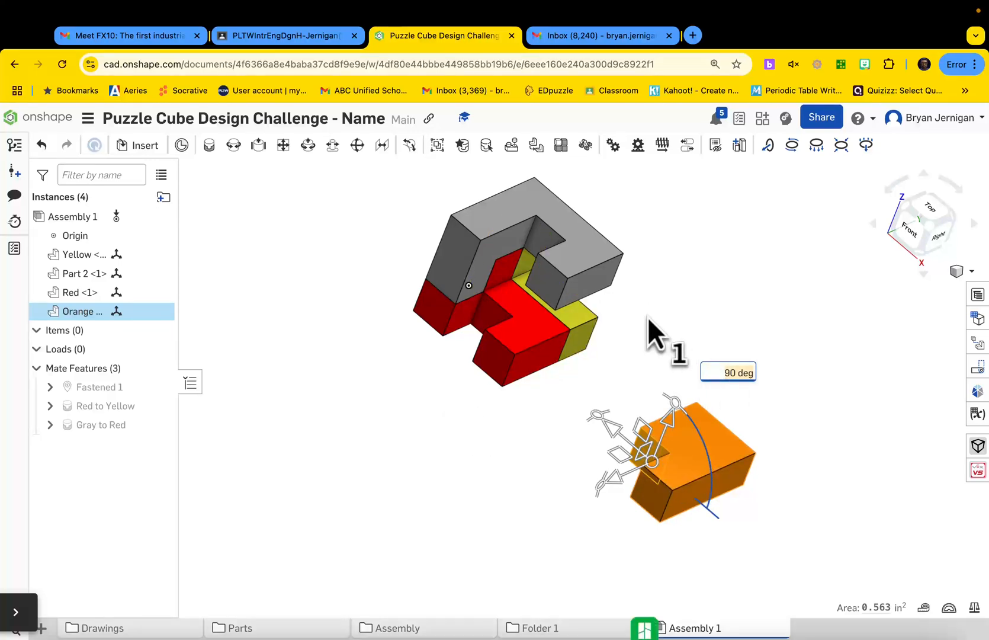
click(482, 518)
Fasten the upper outer corner of the Orange part's back end to the upper outer corner of the Yellow part's upright square face
right_drag(561, 423, 448, 514)
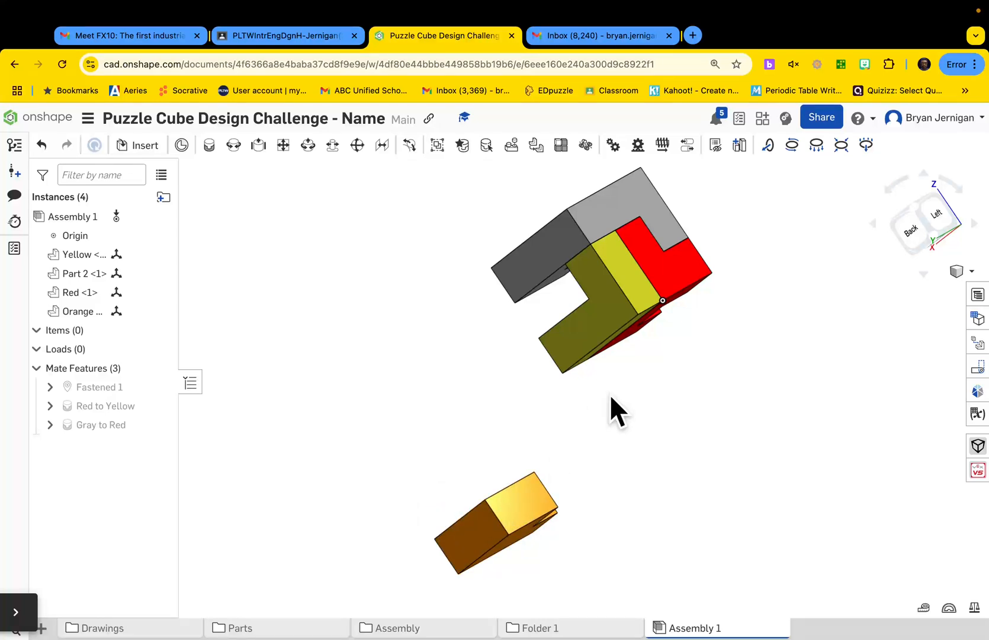
right_drag(609, 394, 687, 382)
right_drag(779, 428, 642, 463)
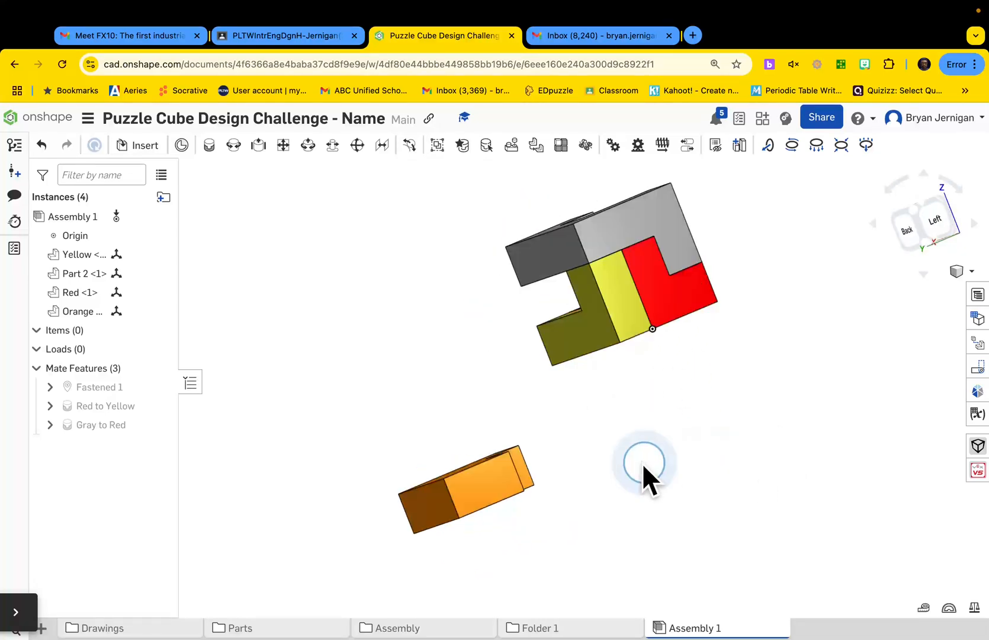
click(210, 146)
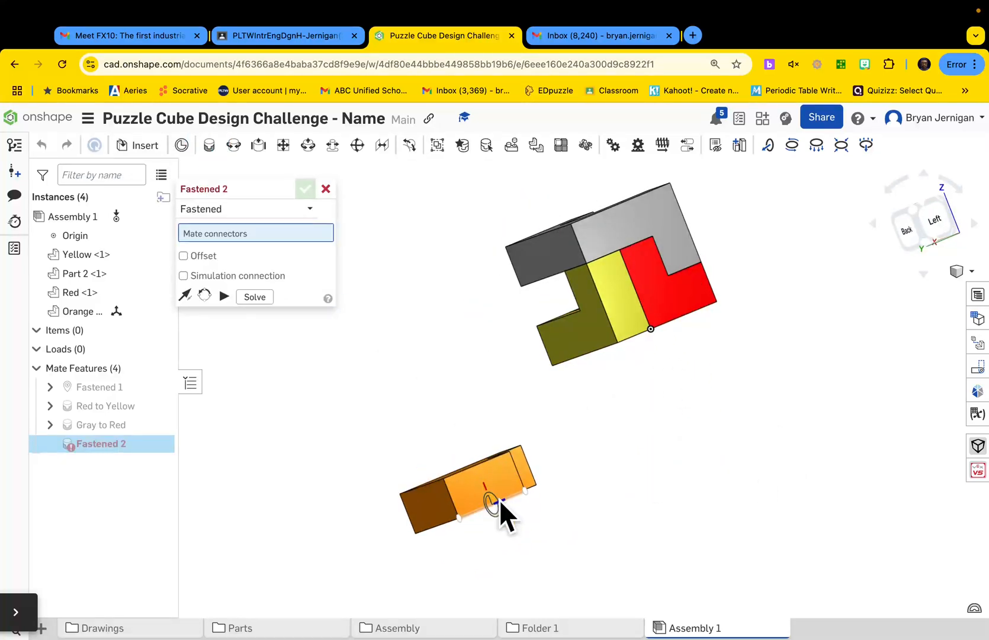
click(442, 483)
right_drag(440, 478, 557, 344)
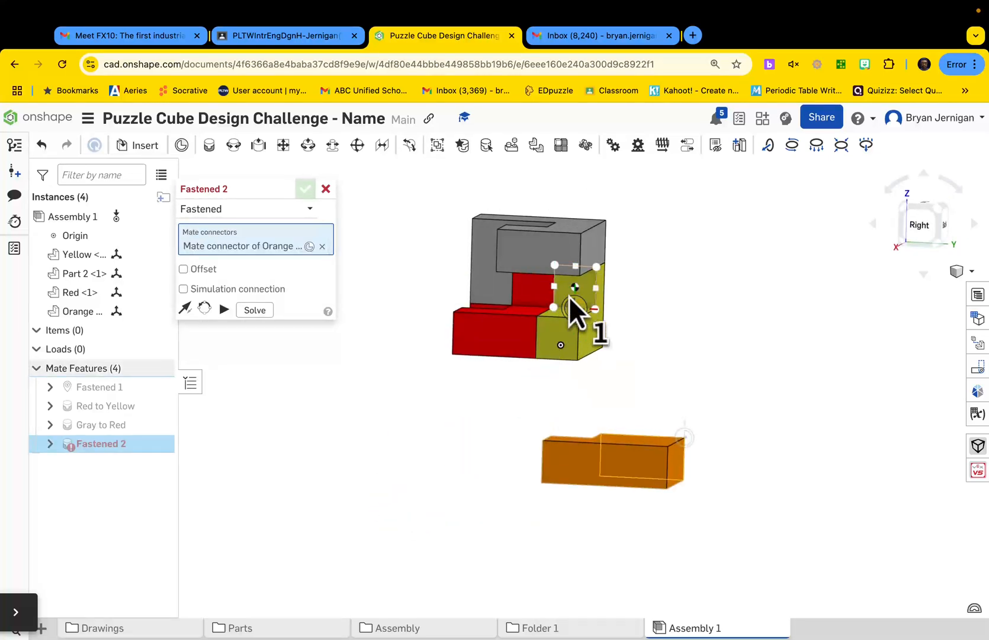
right_drag(570, 296, 587, 299)
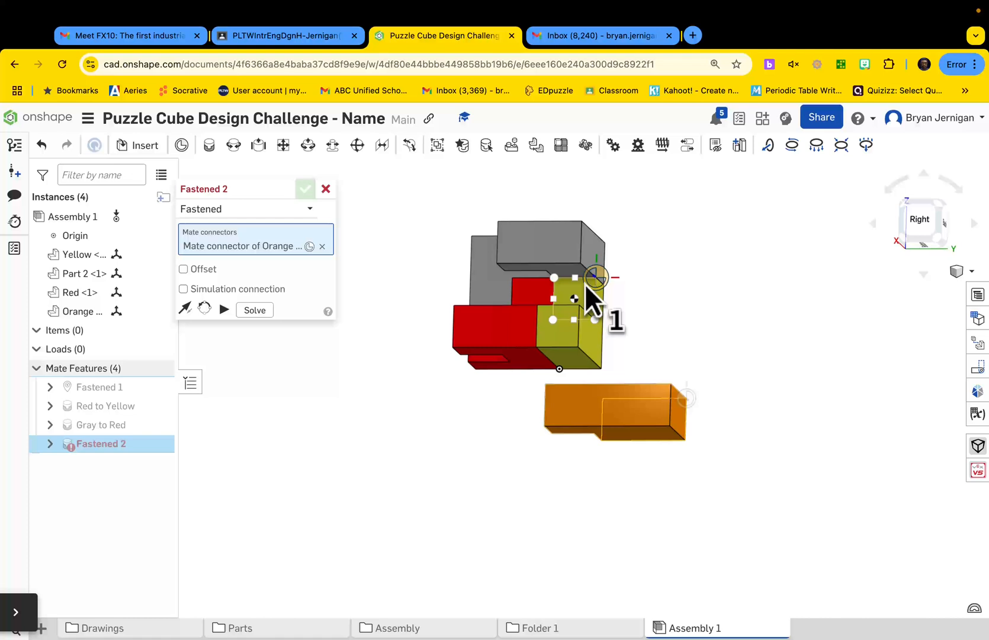
click(593, 280)
click(791, 312)
right_drag(711, 296, 704, 329)
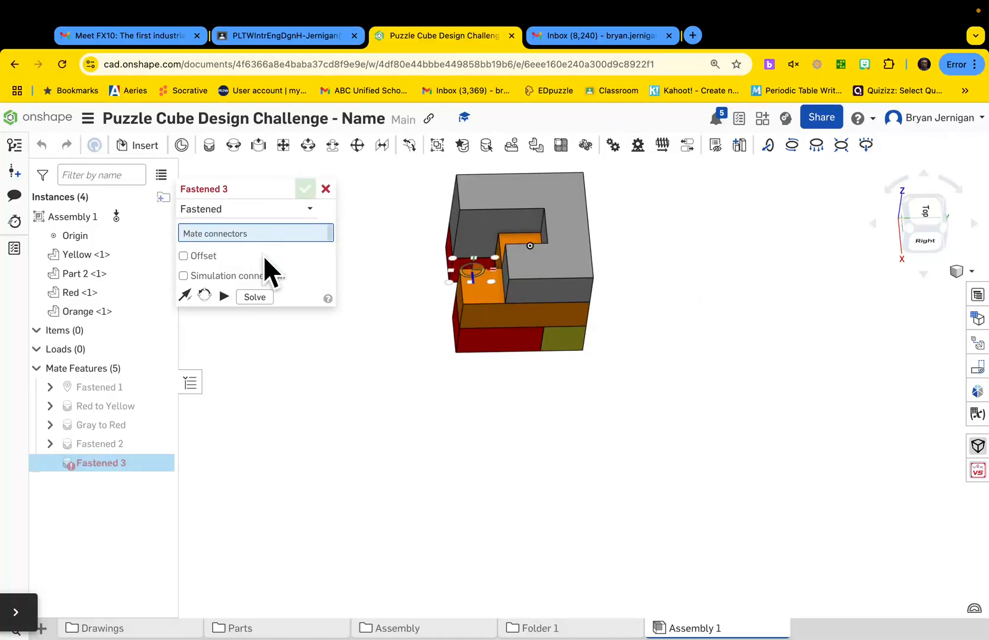
click(326, 188)
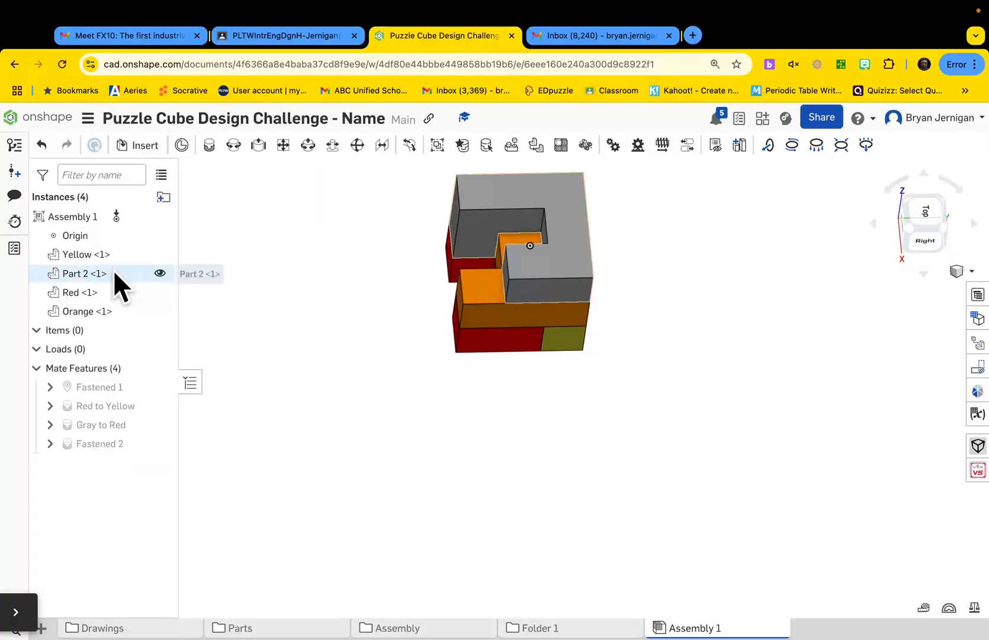
Rename the mate joining the Orange and Yellow parts as "Orange to Yellow"
right_drag(244, 298, 318, 331)
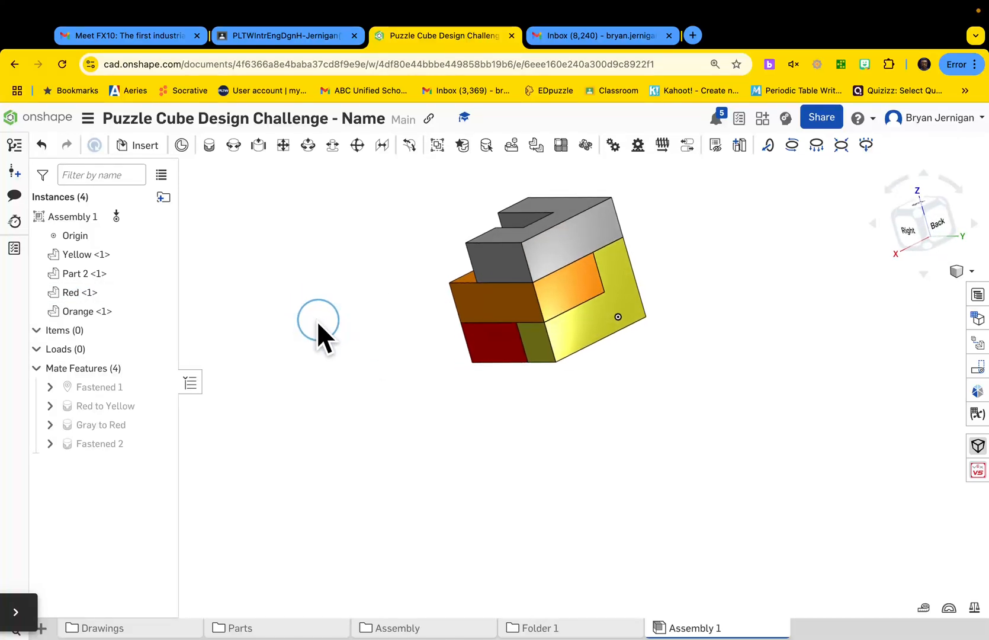
right_click(101, 444)
click(148, 231)
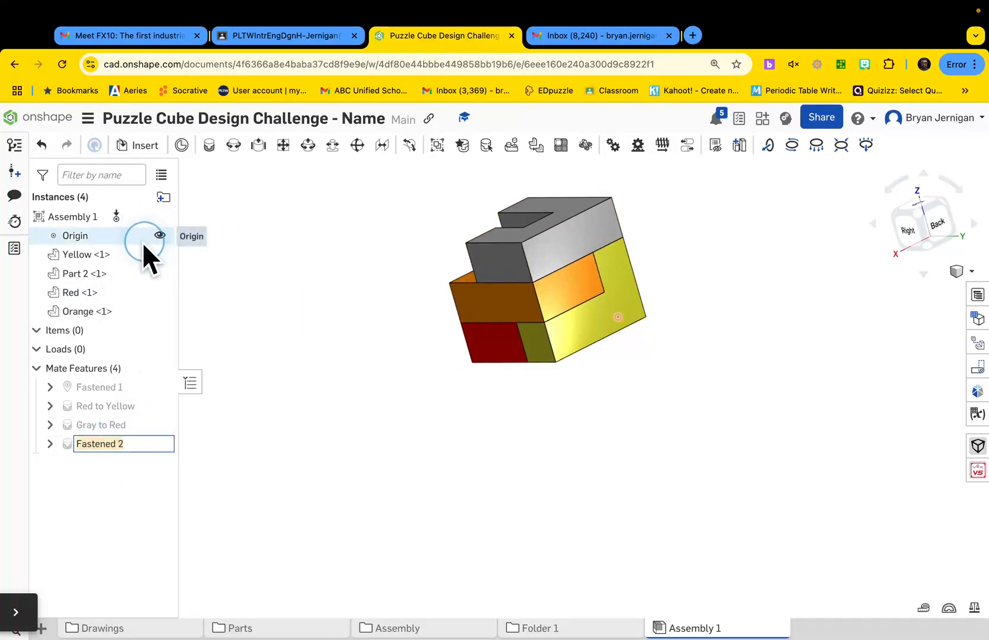
text(Orange to)
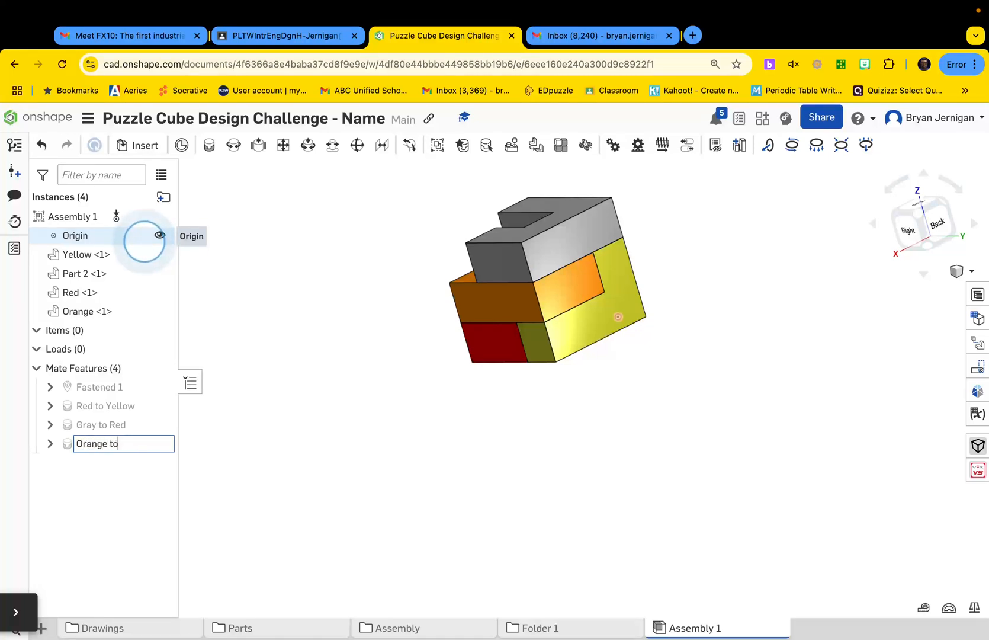
text( Yellow)
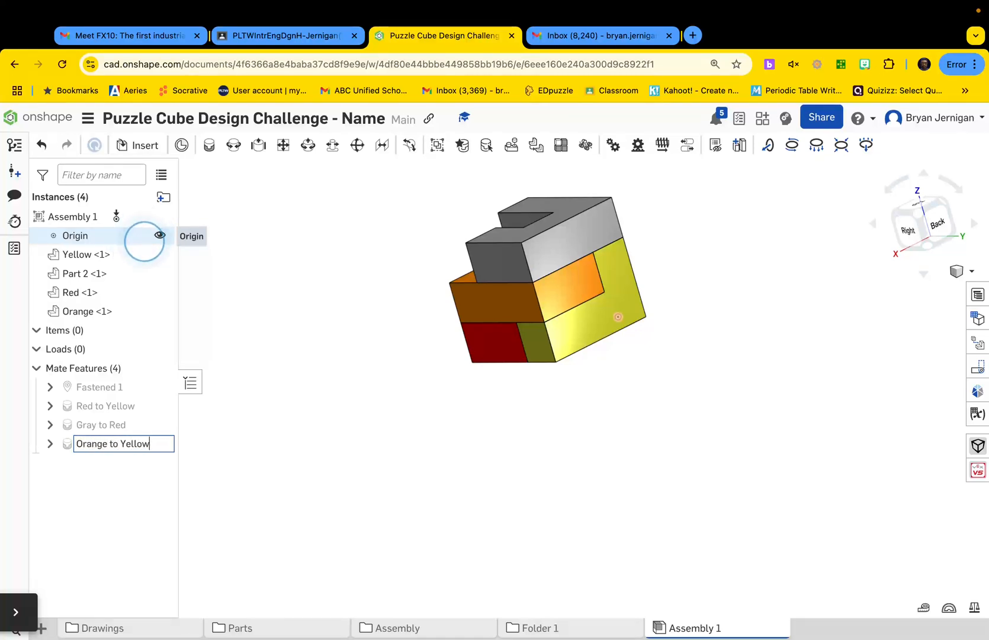
click(458, 314)
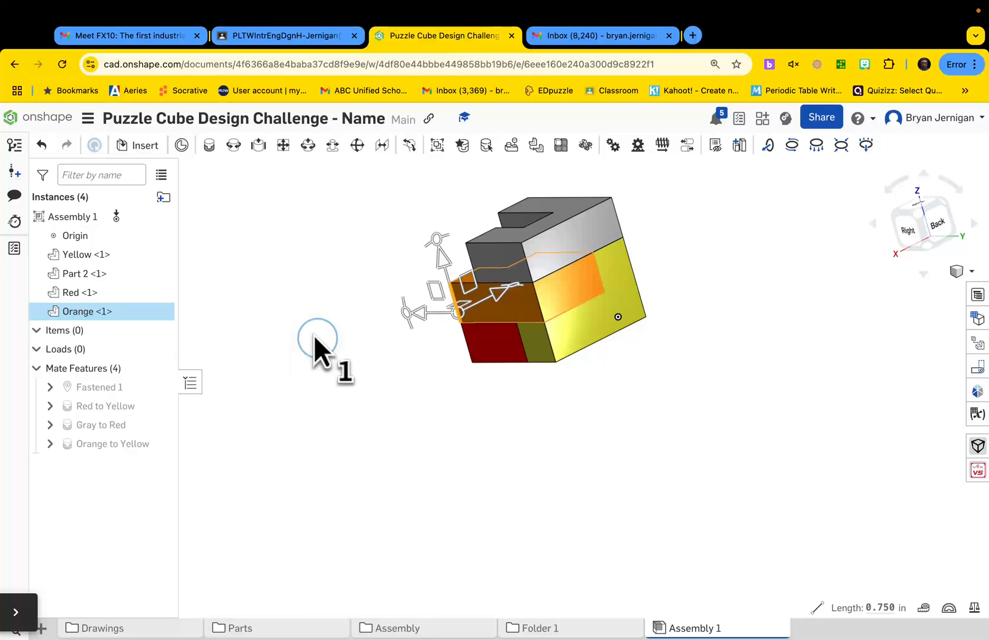
click(315, 336)
right_drag(331, 379, 434, 398)
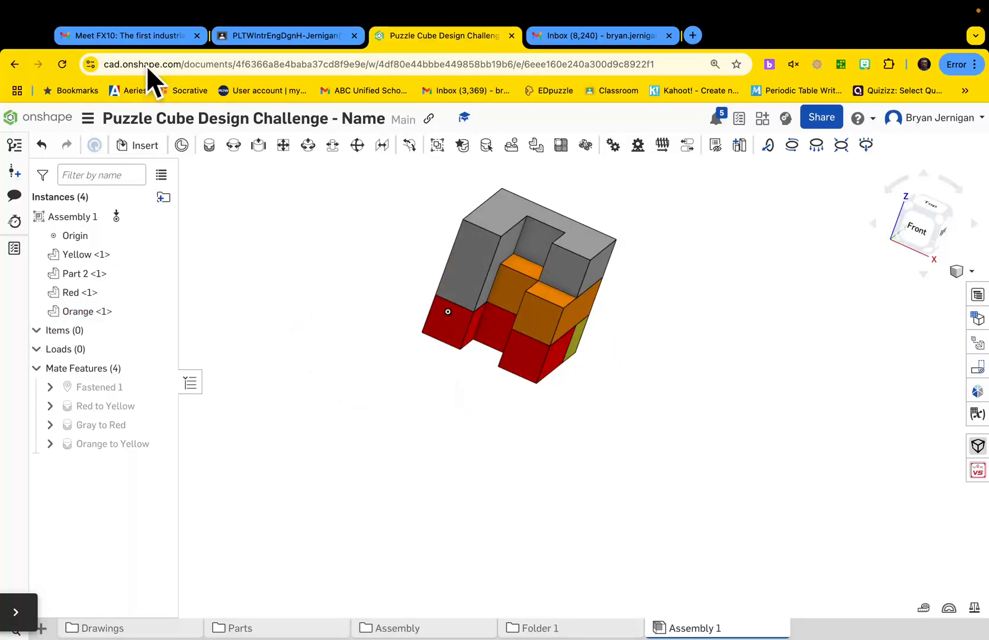
click(144, 153)
click(250, 350)
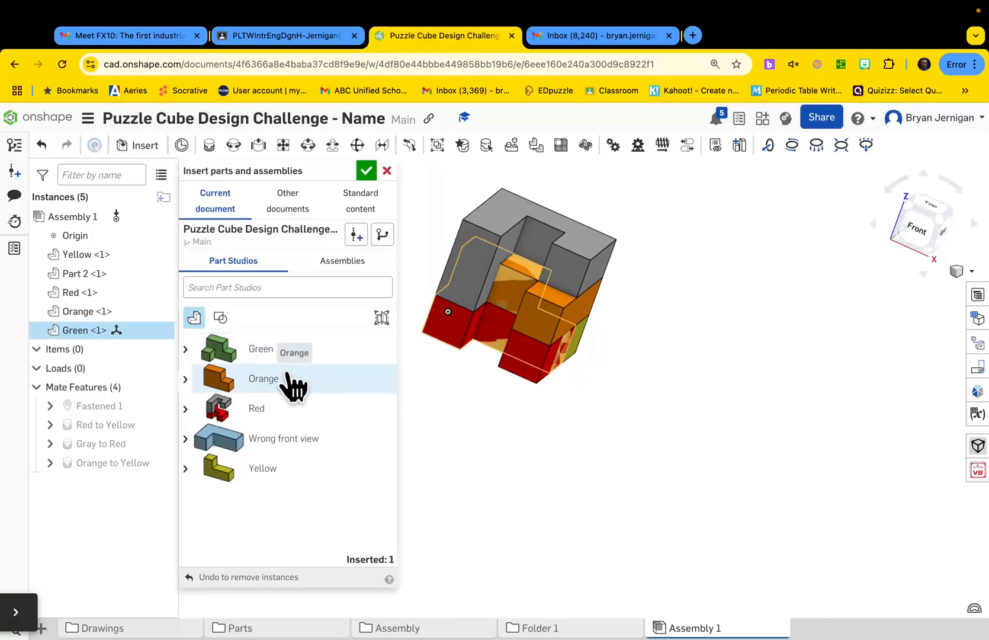
click(541, 471)
right_drag(787, 396, 741, 420)
right_drag(742, 420, 762, 408)
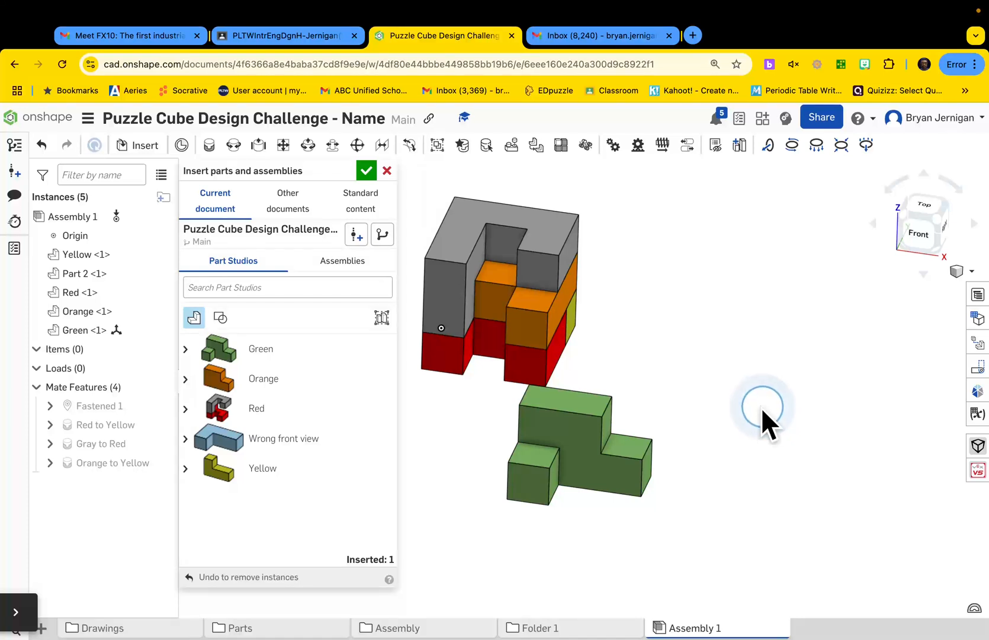
mouse_move(761, 407)
right_down()
mouse_move(758, 425)
mouse_move(758, 413)
right_up()
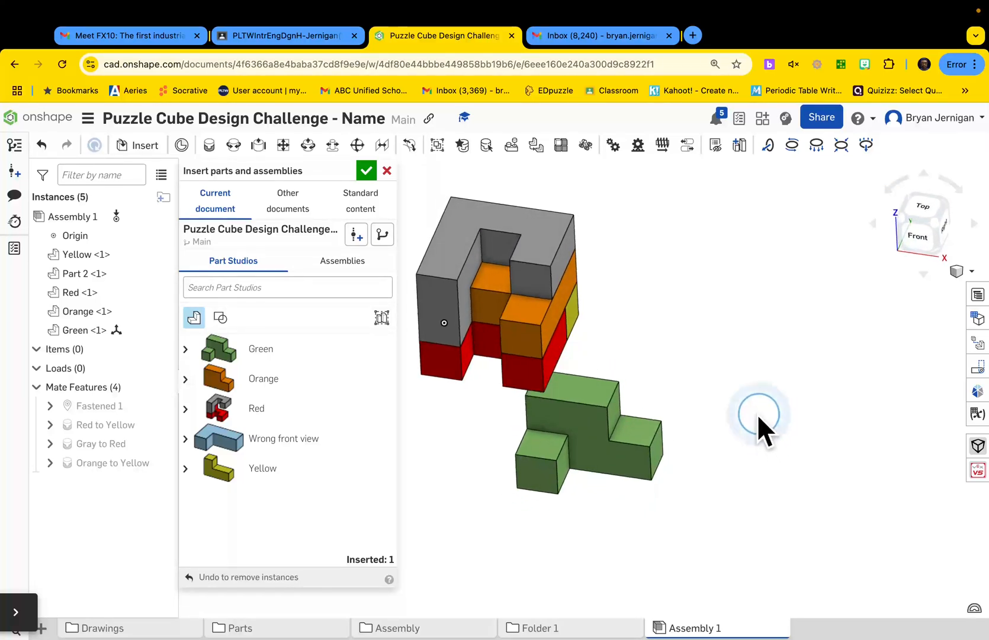
click(557, 416)
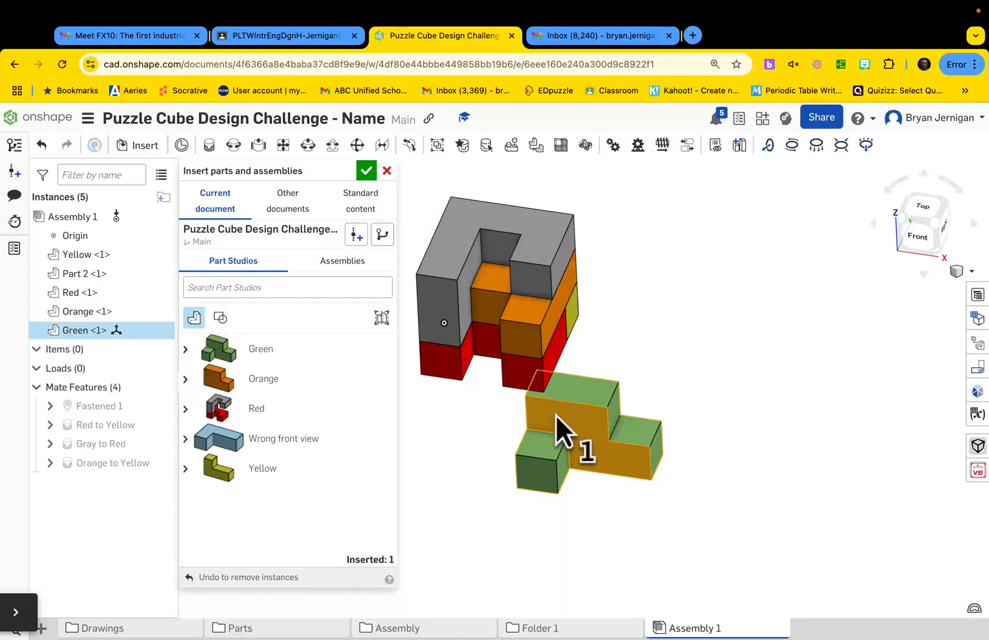
key(Escape)
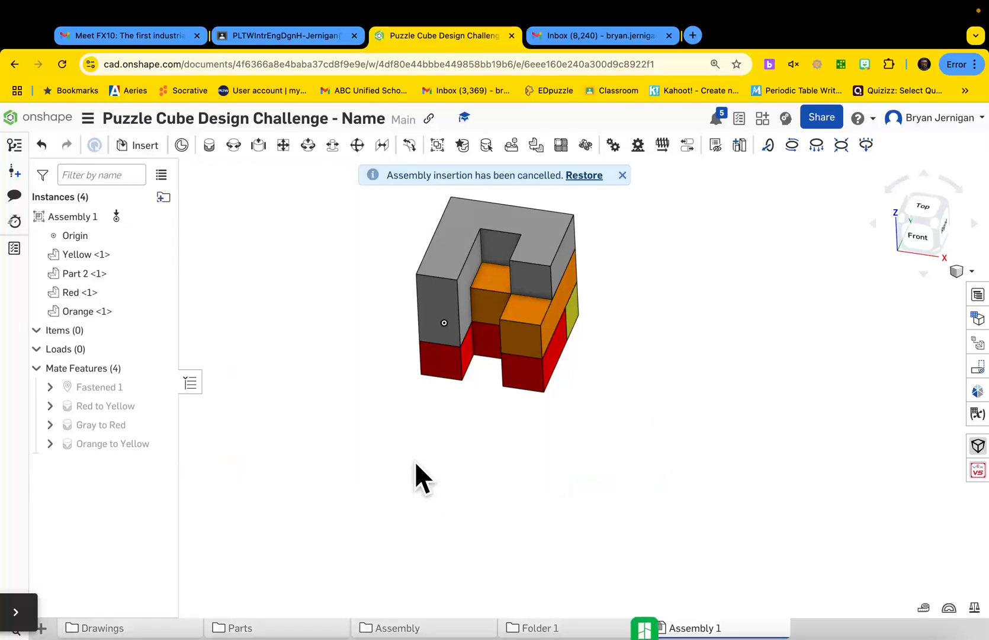
Insert the blue Wrong front view part into the assembly, placing it below the joined parts
click(138, 145)
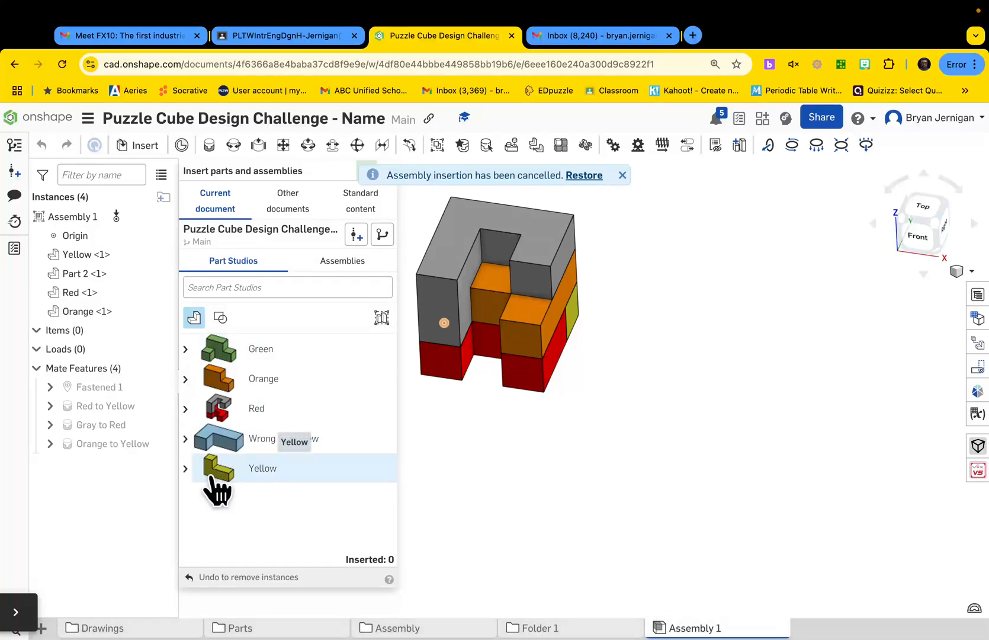
click(227, 443)
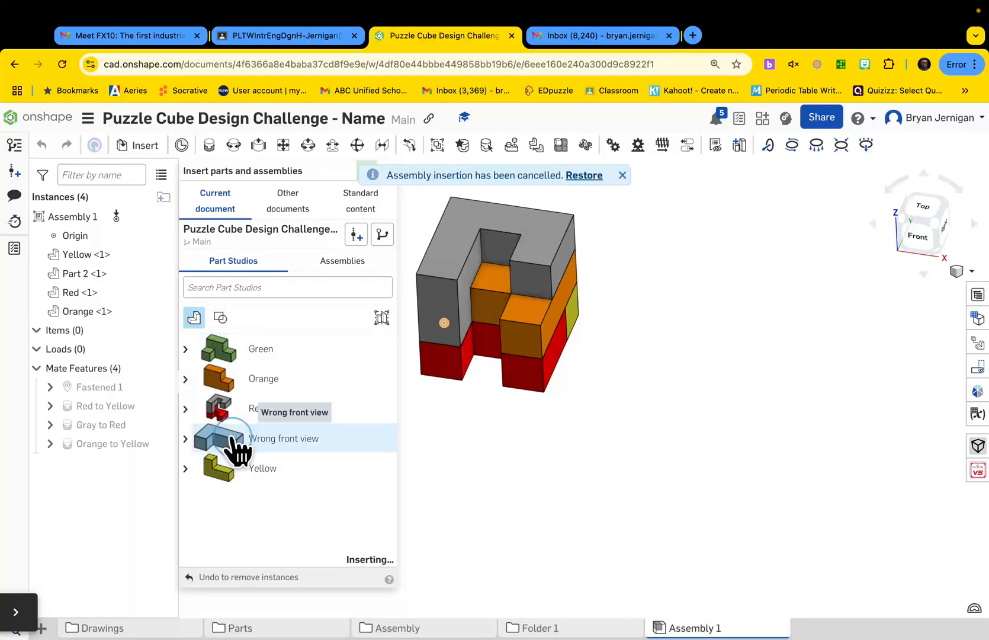
click(456, 435)
right_drag(458, 438, 598, 393)
Start a Fastened mate between the end corner of the blue part's top face and the lower front corner inside the Red part's front gap
click(209, 144)
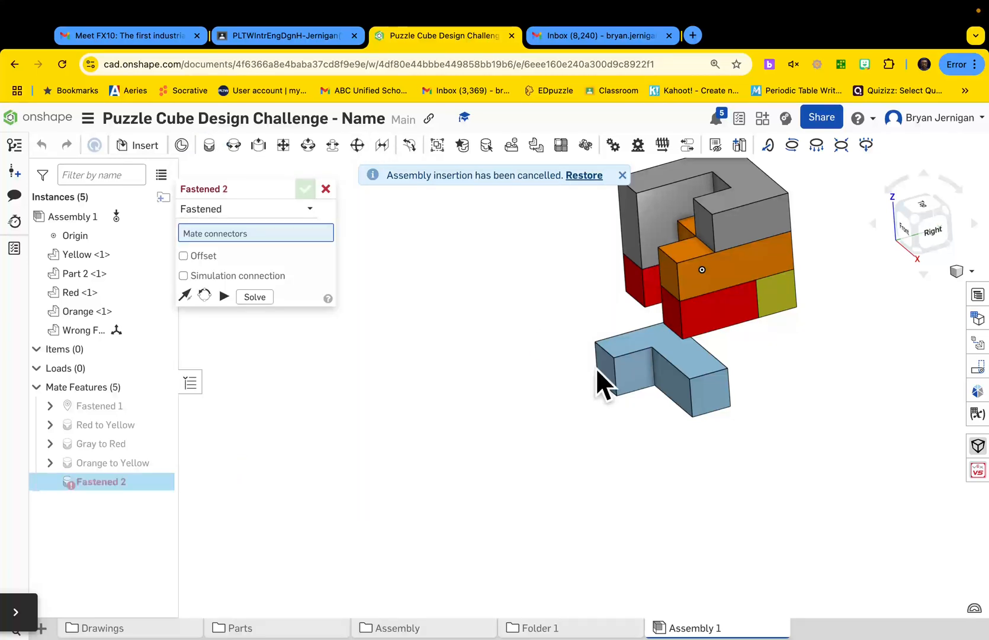
click(636, 372)
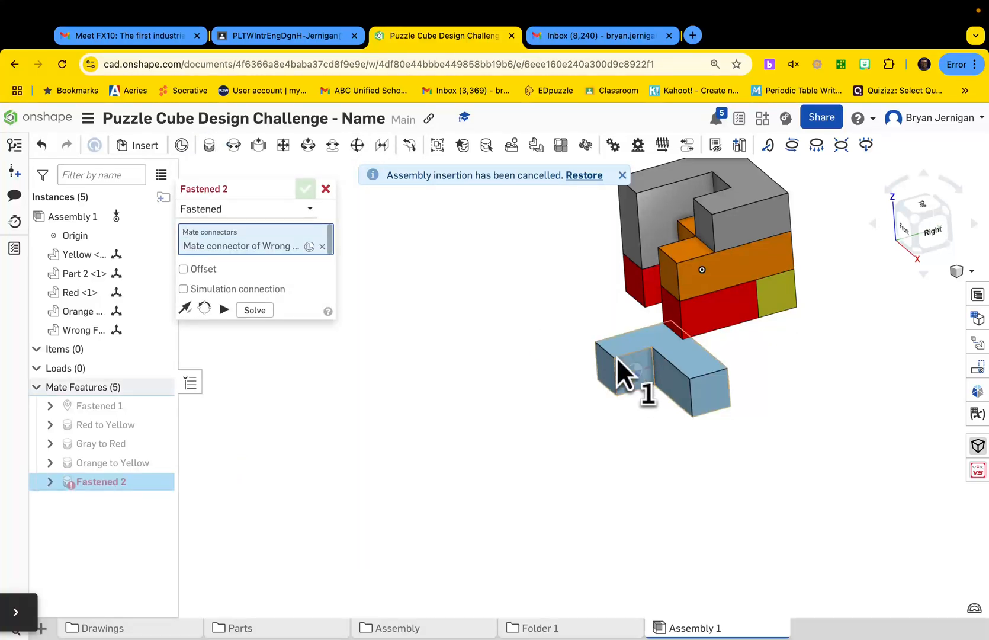
right_drag(497, 304, 519, 215)
click(322, 246)
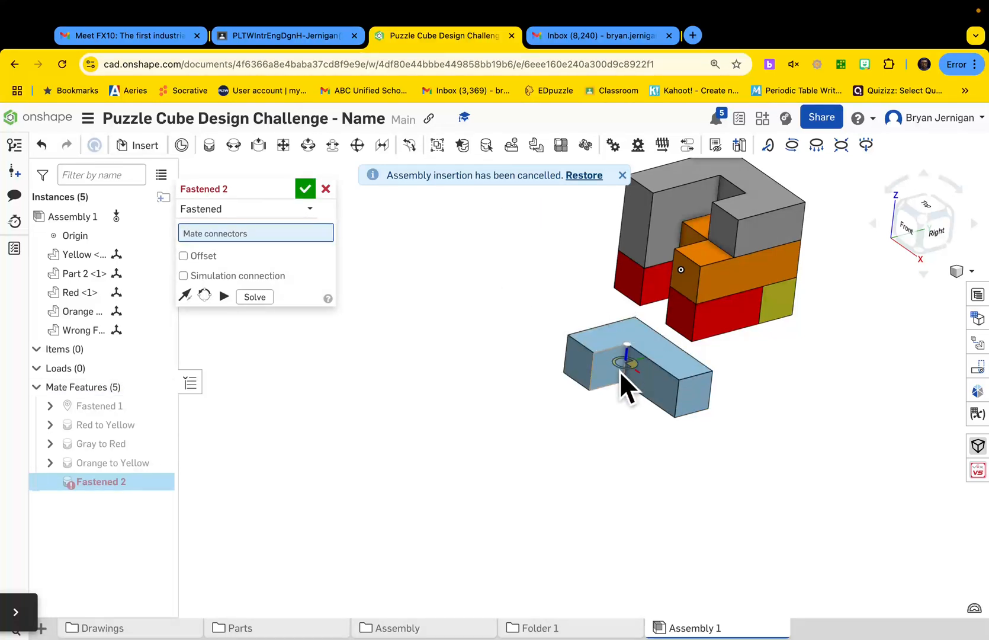
right_drag(572, 485, 575, 504)
right_drag(603, 418, 681, 454)
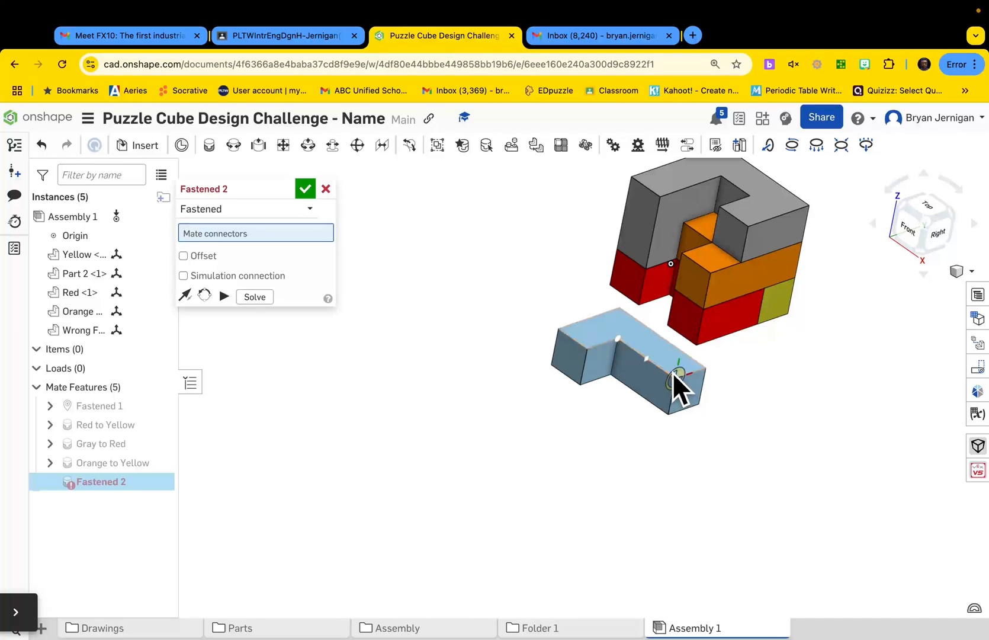
click(677, 372)
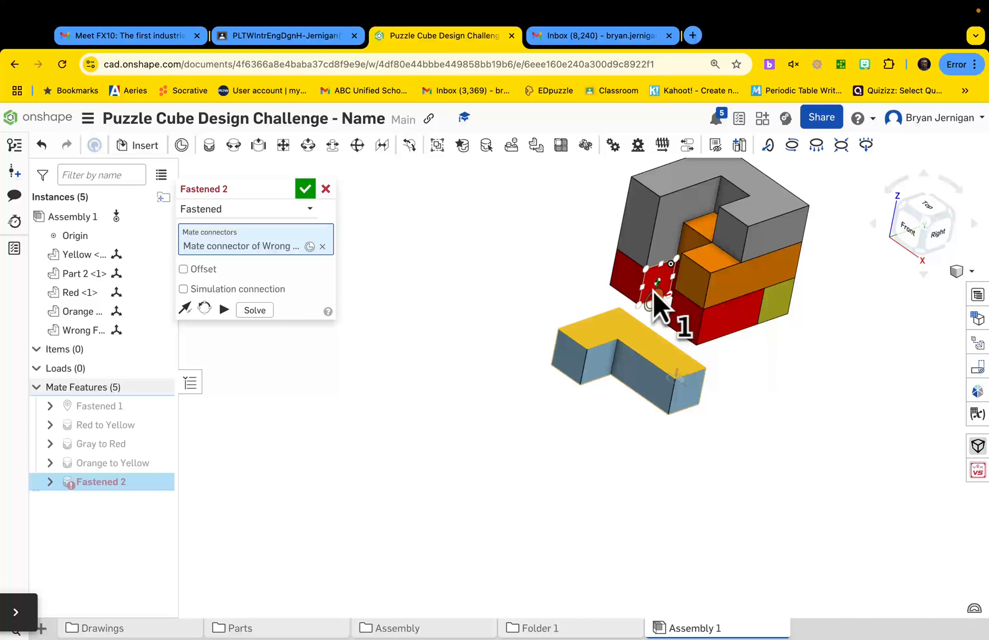
click(641, 301)
Try to stand the blue part upright in the front gap by flipping the mate's axis and rotating it in 90-degree steps
right_drag(629, 303, 627, 326)
click(777, 338)
click(776, 339)
click(778, 338)
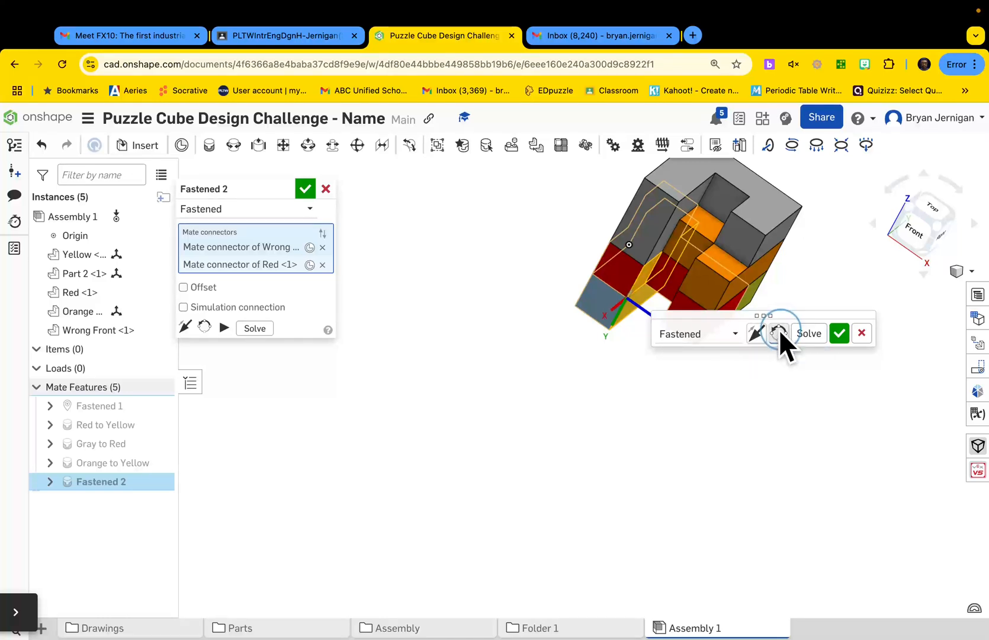
click(779, 329)
click(755, 336)
right_drag(547, 388, 481, 373)
click(780, 332)
click(779, 332)
click(779, 332)
click(779, 332)
click(780, 332)
right_drag(770, 373, 580, 366)
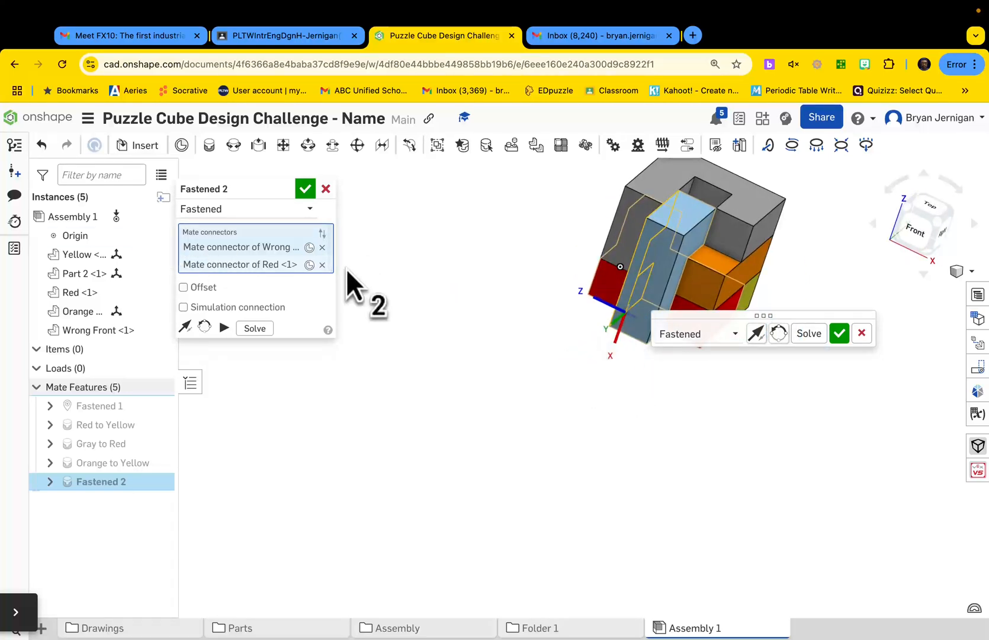
Replace the blue part's mate point with the lower outer corner of its long leg and finish the Fastened mate to the Red part
click(322, 248)
right_drag(390, 278, 513, 353)
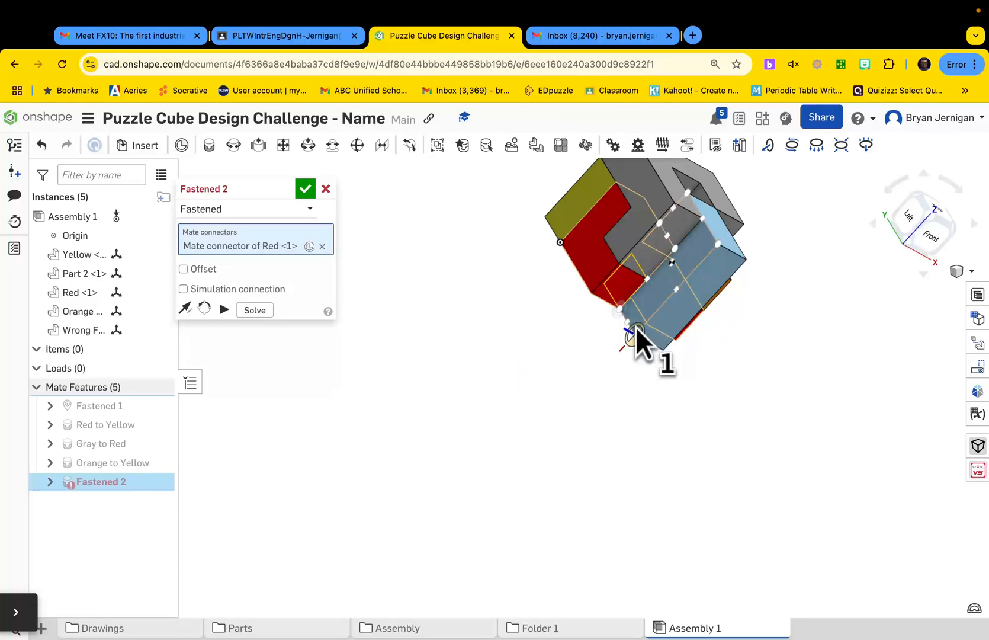
click(635, 328)
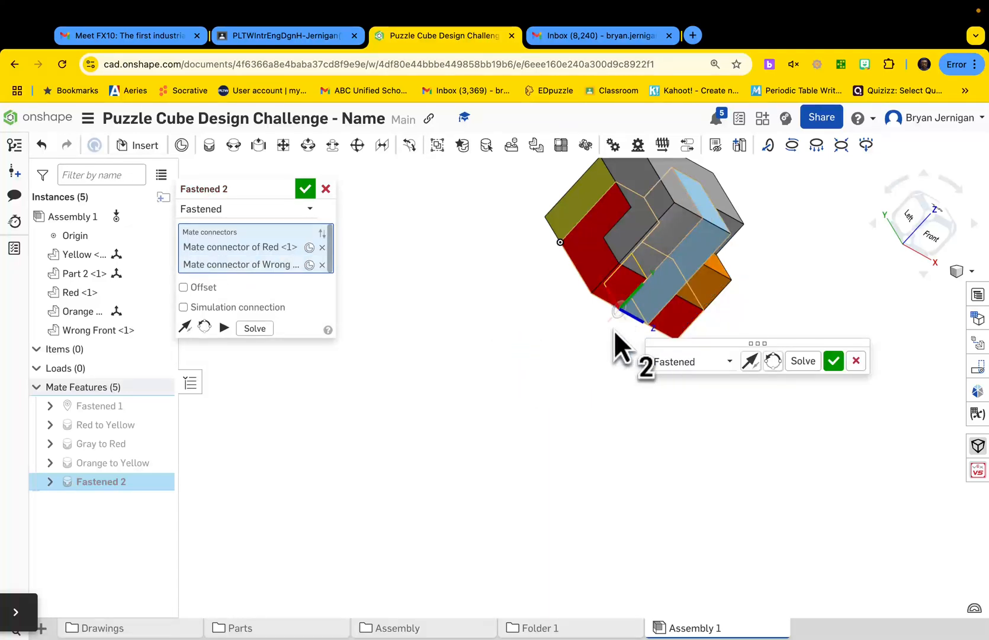
click(833, 361)
right_drag(484, 360, 360, 260)
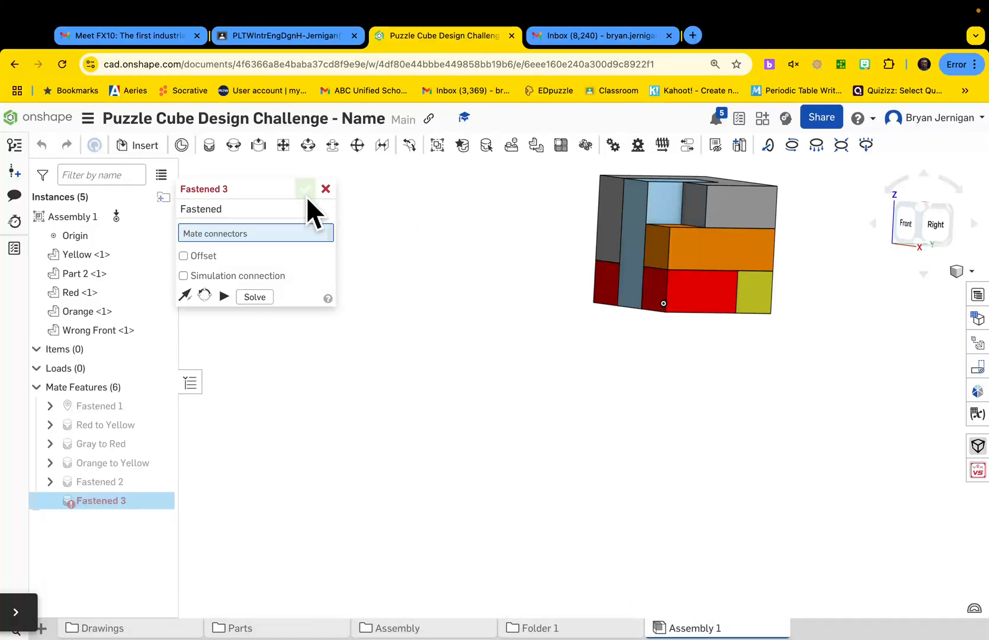
click(326, 188)
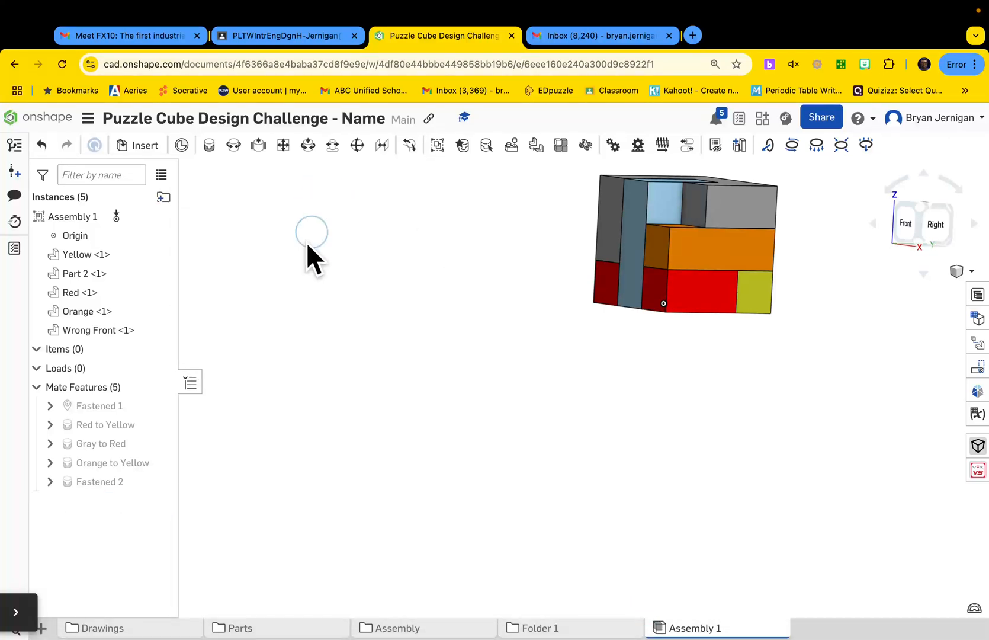
Rename the mate joining the blue and Red parts as "Blue to Red"
right_click(108, 483)
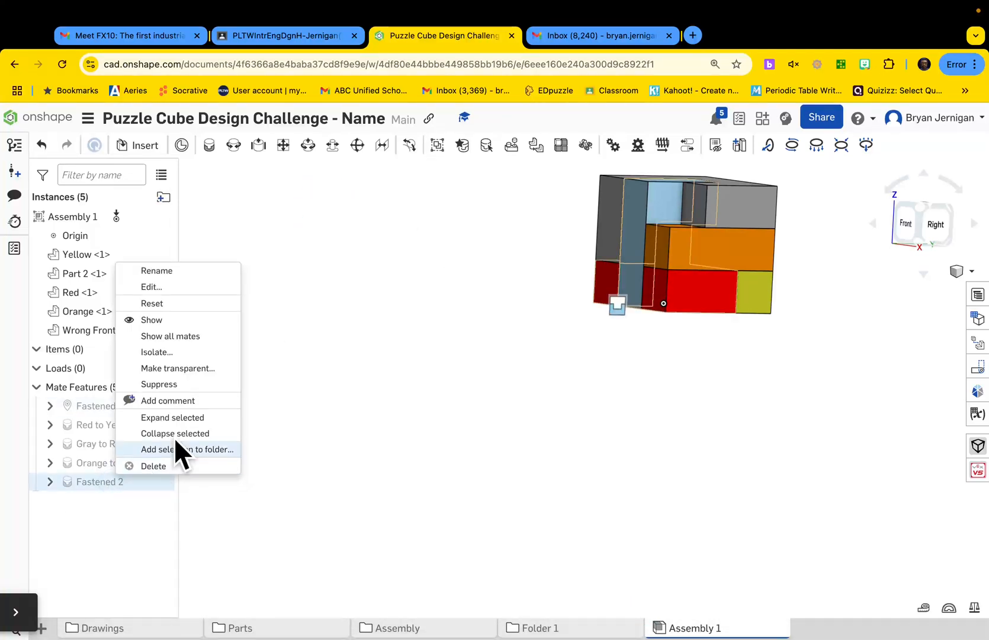
click(196, 273)
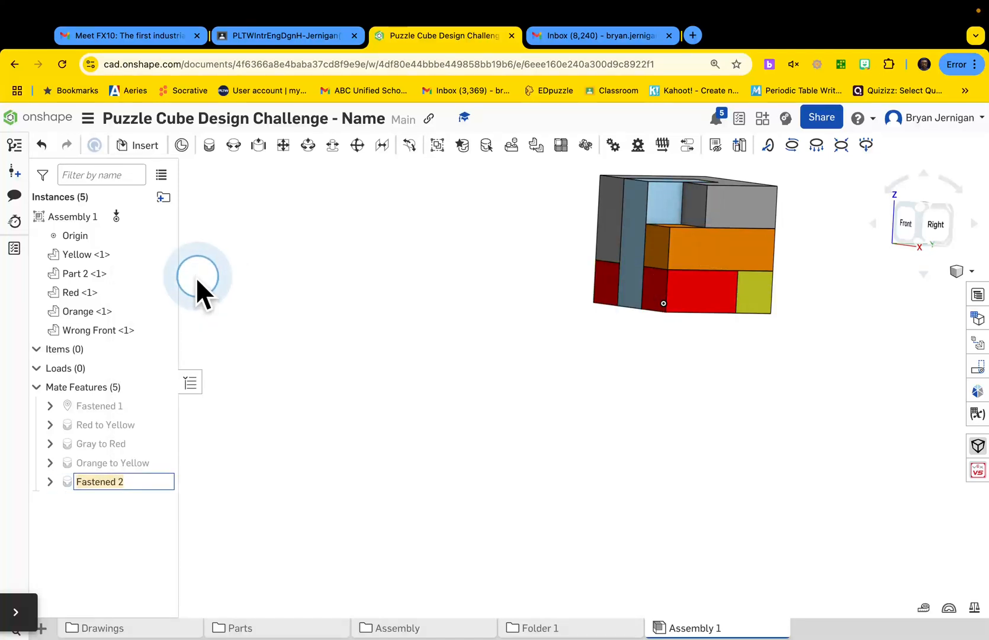
text(Blue to )
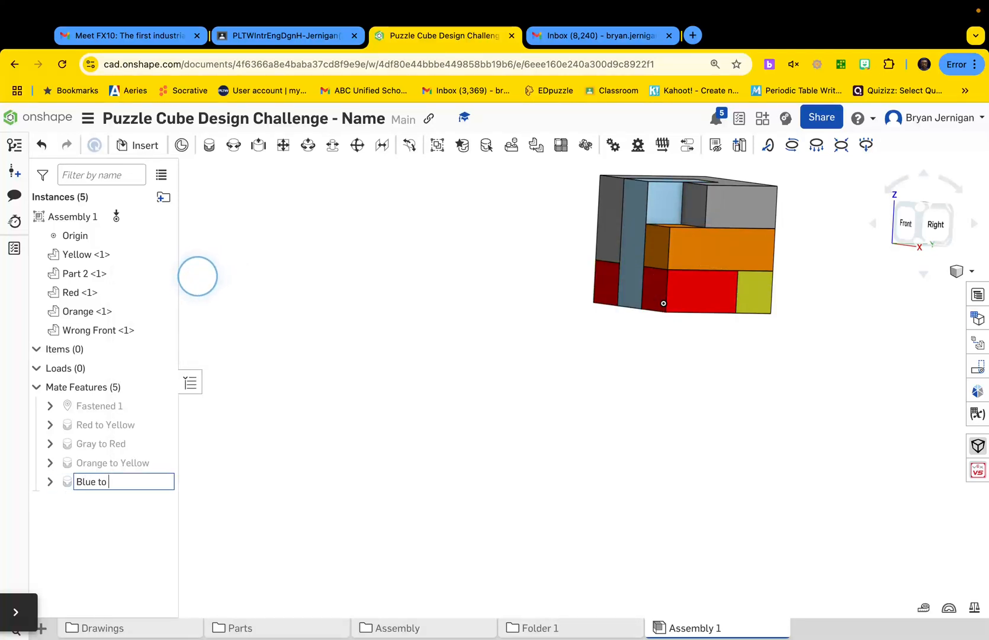
text(Red)
click(302, 265)
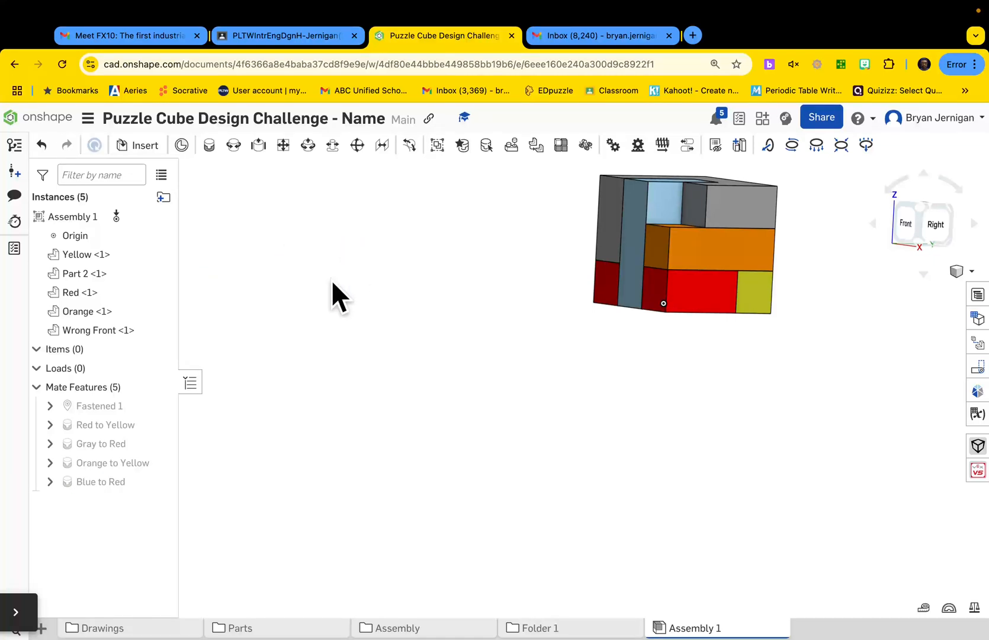
Switch from the blue part in the assembly to its Wrong front view part studio, keeping the assembly displayed for reference
mouse_move(633, 198)
right_down()
mouse_move(635, 219)
mouse_move(641, 207)
right_up()
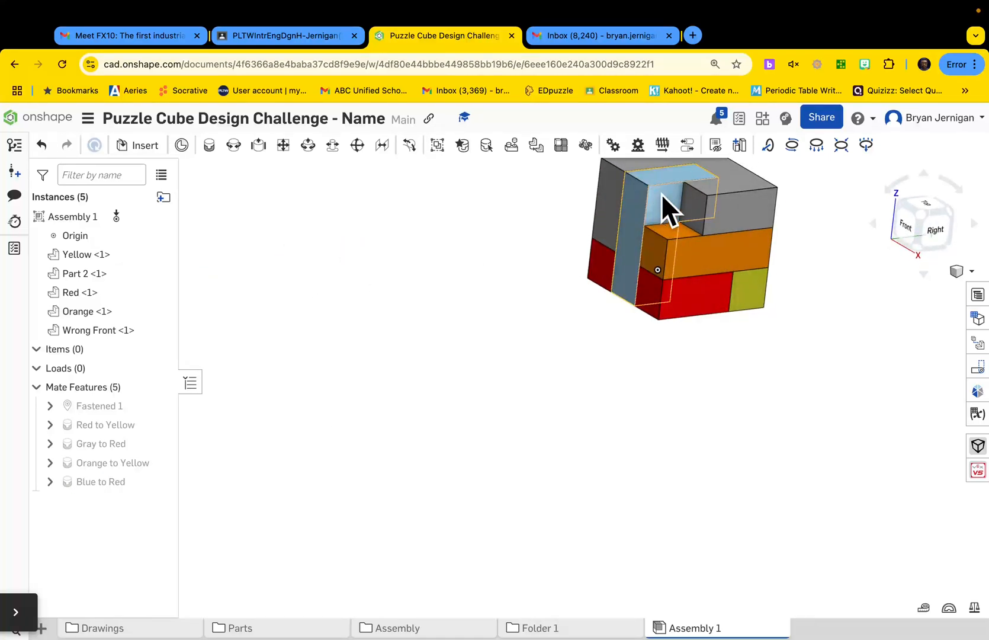
middle_drag(527, 243, 363, 369)
right_drag(556, 363, 541, 366)
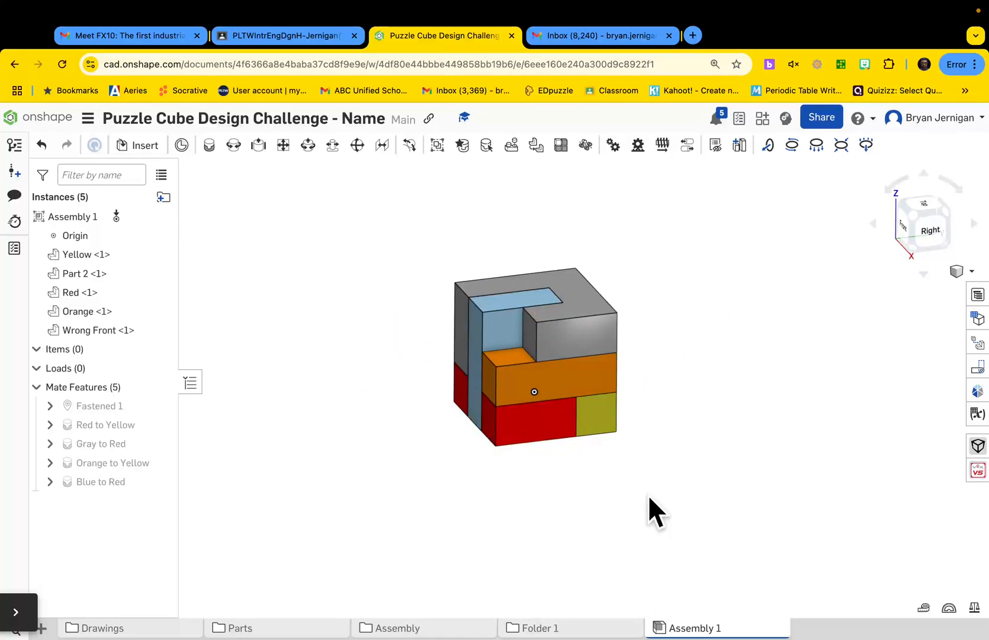
mouse_move(380, 469)
right_down()
mouse_move(418, 465)
mouse_move(376, 477)
right_up()
right_drag(443, 356, 447, 334)
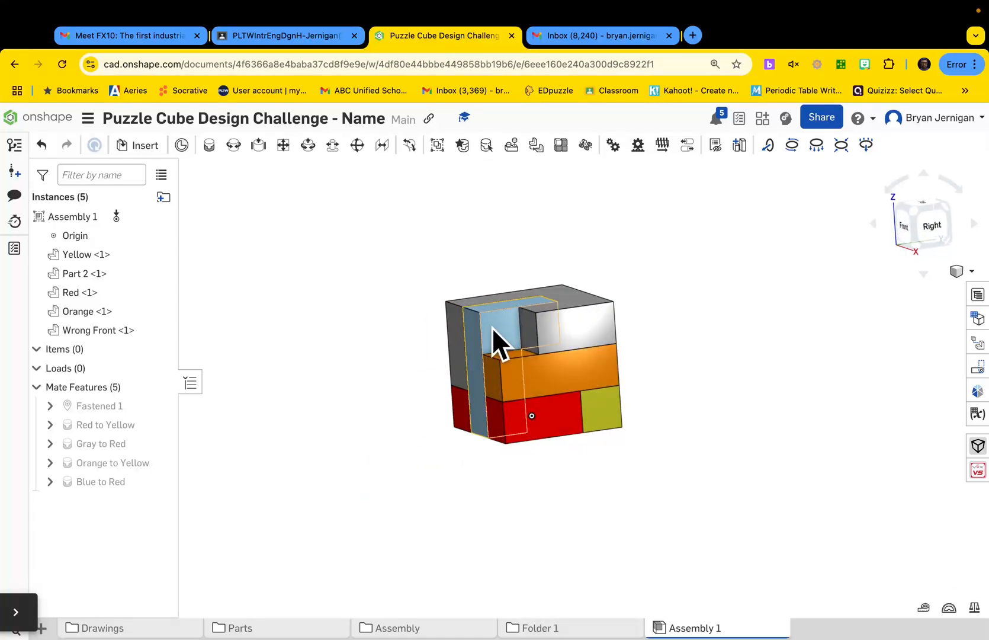
right_click(497, 344)
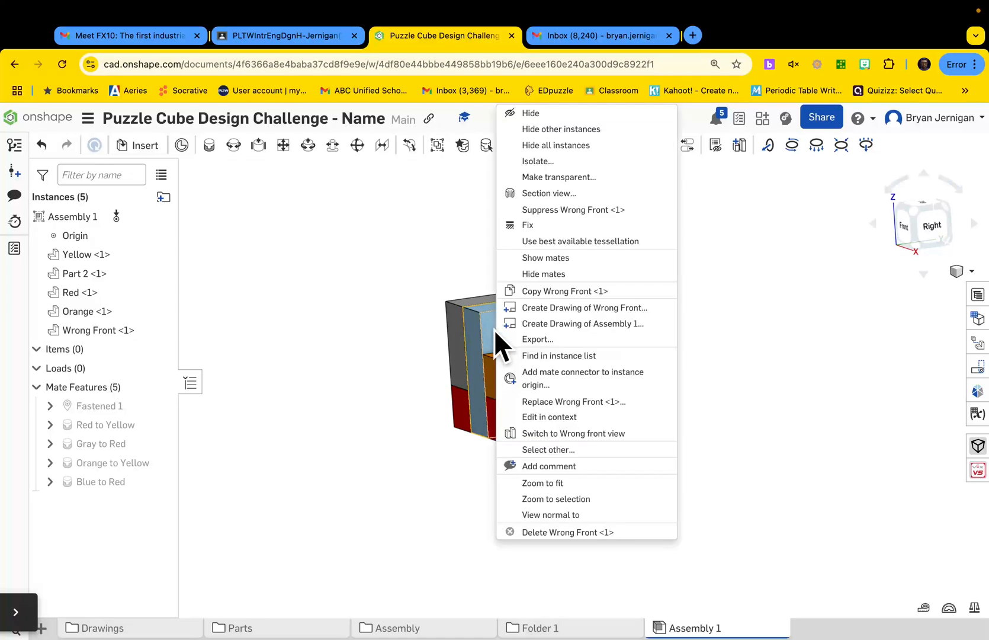
click(554, 432)
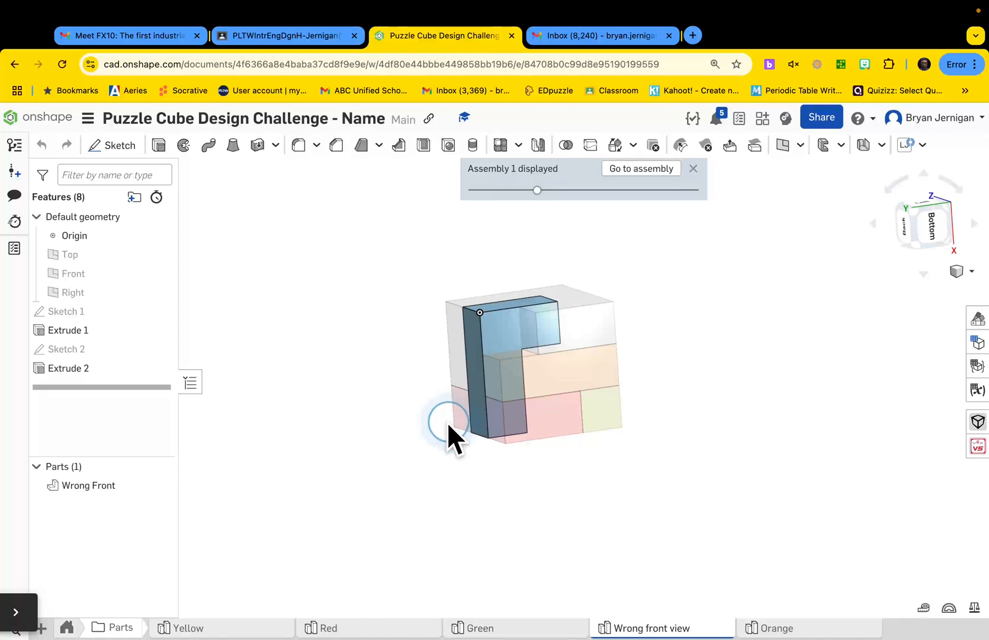
Sketch a corner rectangle on the blue part's large L-shaped face, from the origin corner to the L's inner corner
scroll(608, 315, up, 3)
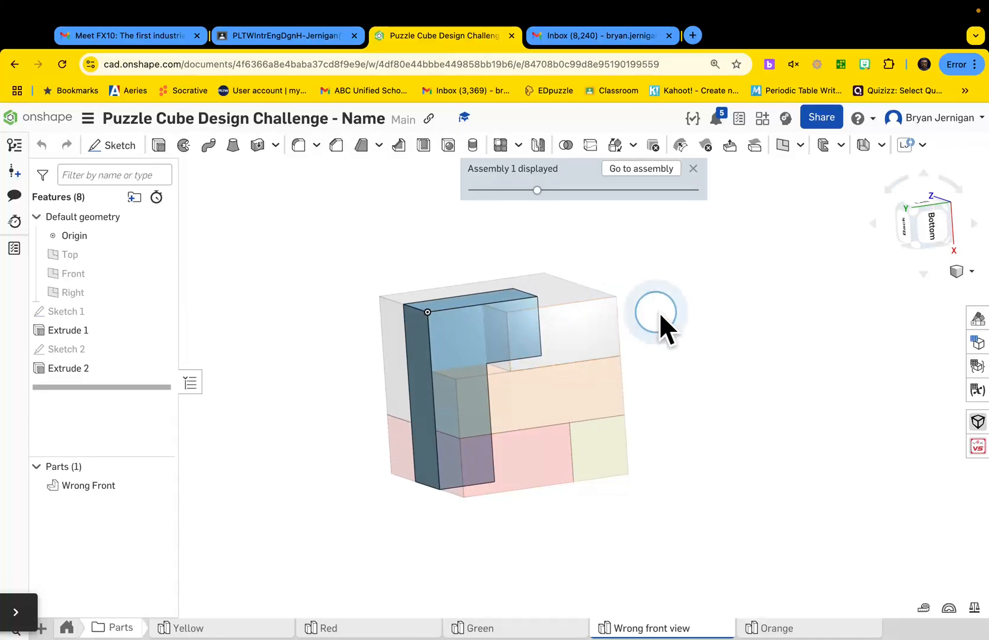
right_drag(740, 318, 729, 336)
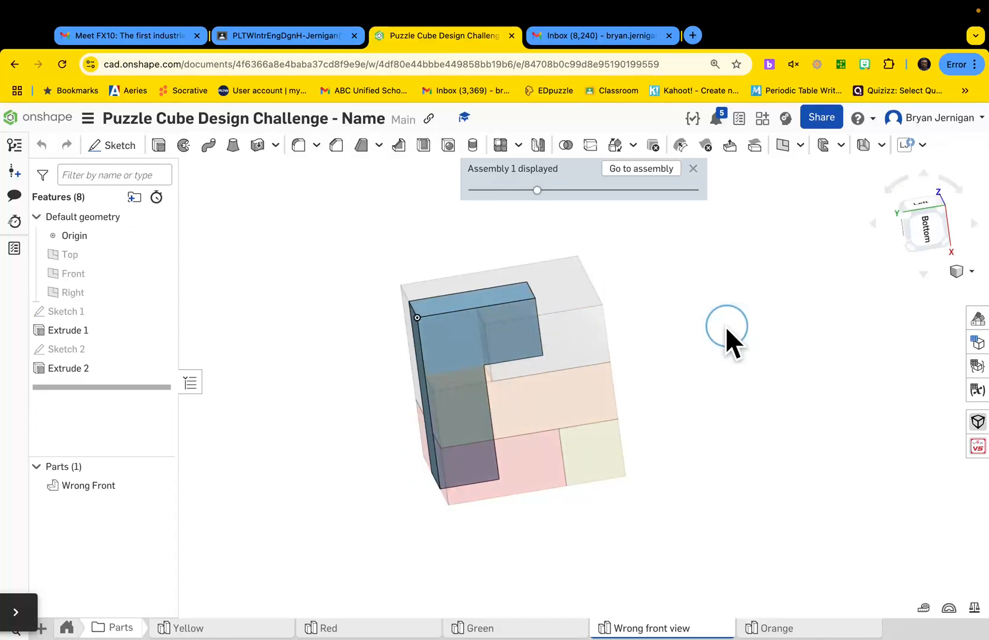
click(112, 145)
click(460, 364)
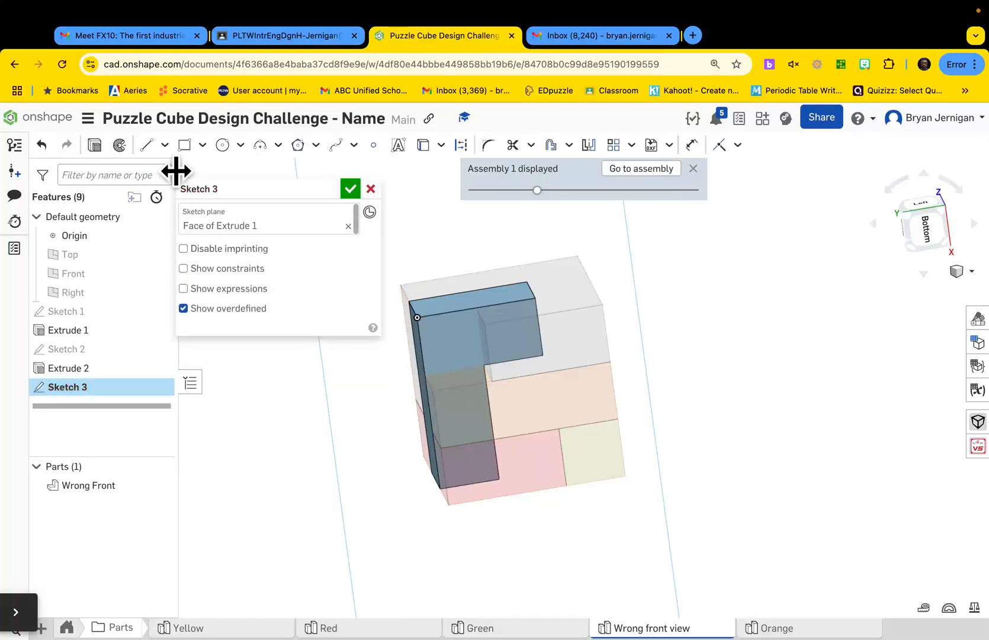
click(184, 145)
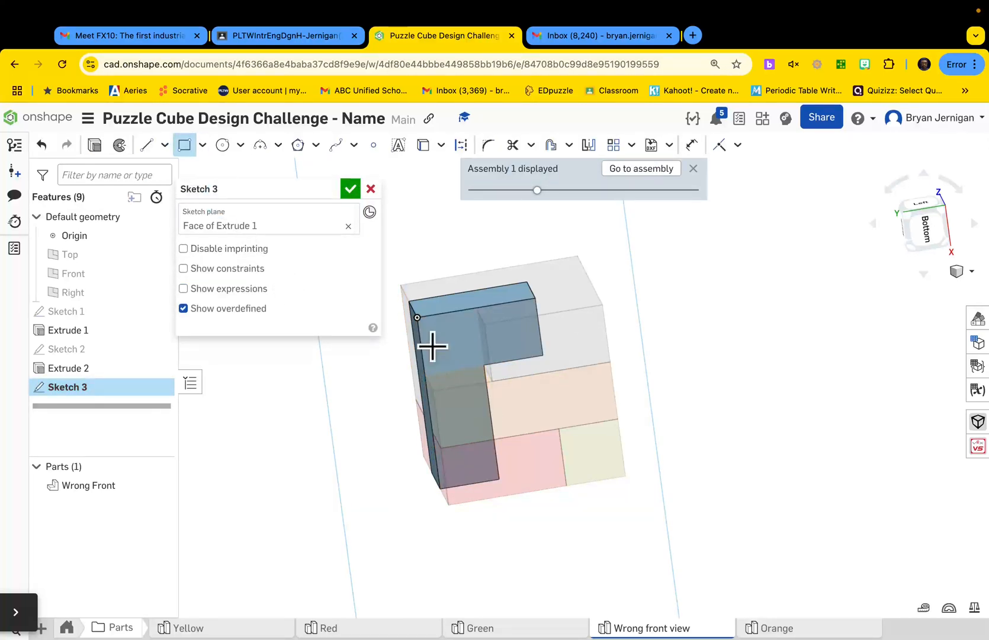
click(417, 317)
click(484, 366)
key(Escape)
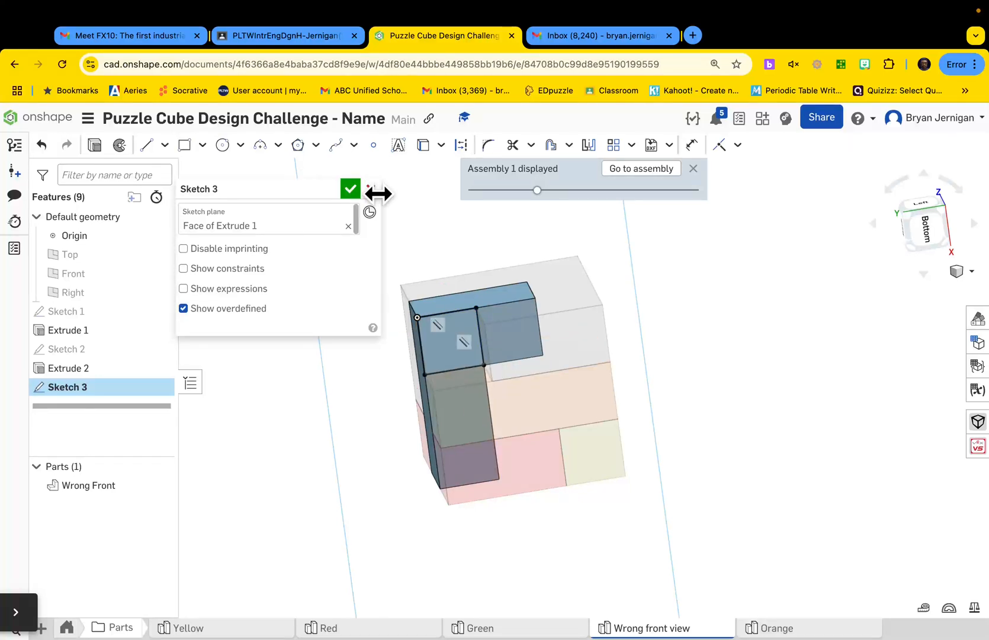
click(354, 194)
Extrude the sketched square outward 0.75 in, adding it to the Wrong Front part
click(159, 147)
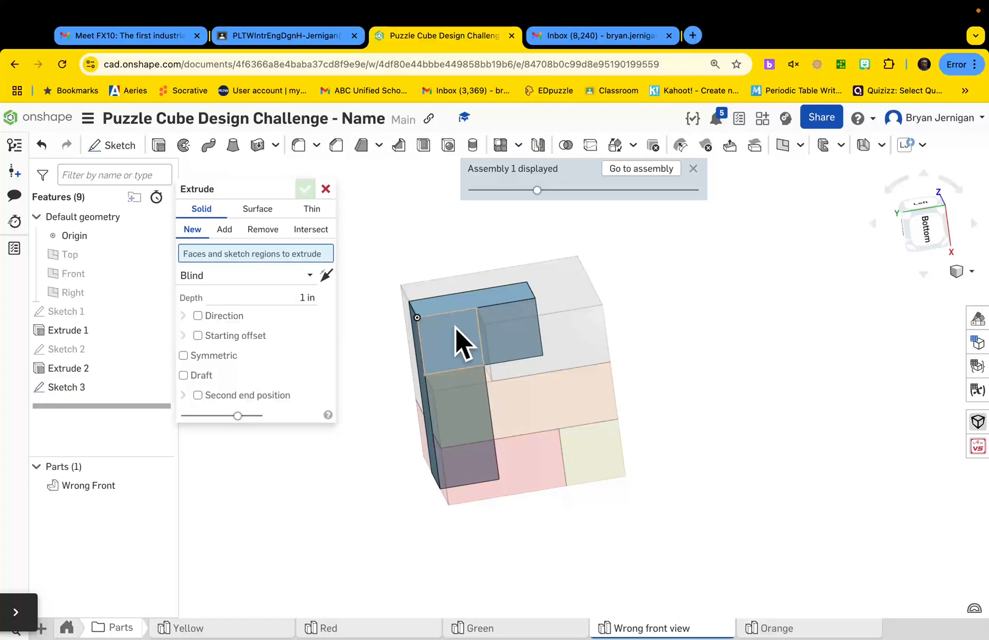
right_drag(394, 366, 464, 493)
click(308, 313)
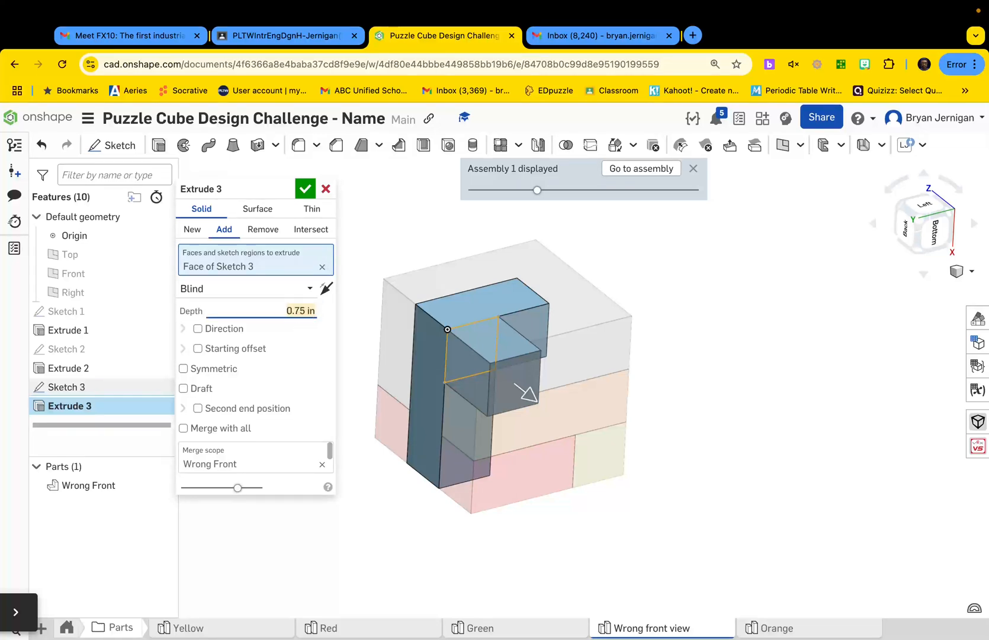
click(305, 190)
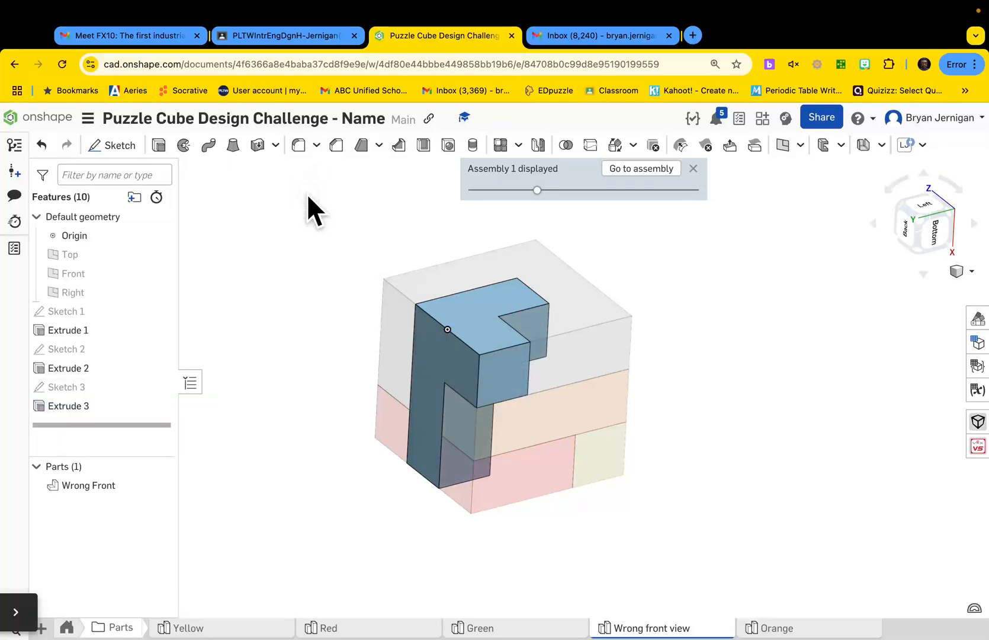
Return to Assembly 1 and examine the cube with the modified blue part
click(646, 170)
right_drag(397, 338, 461, 463)
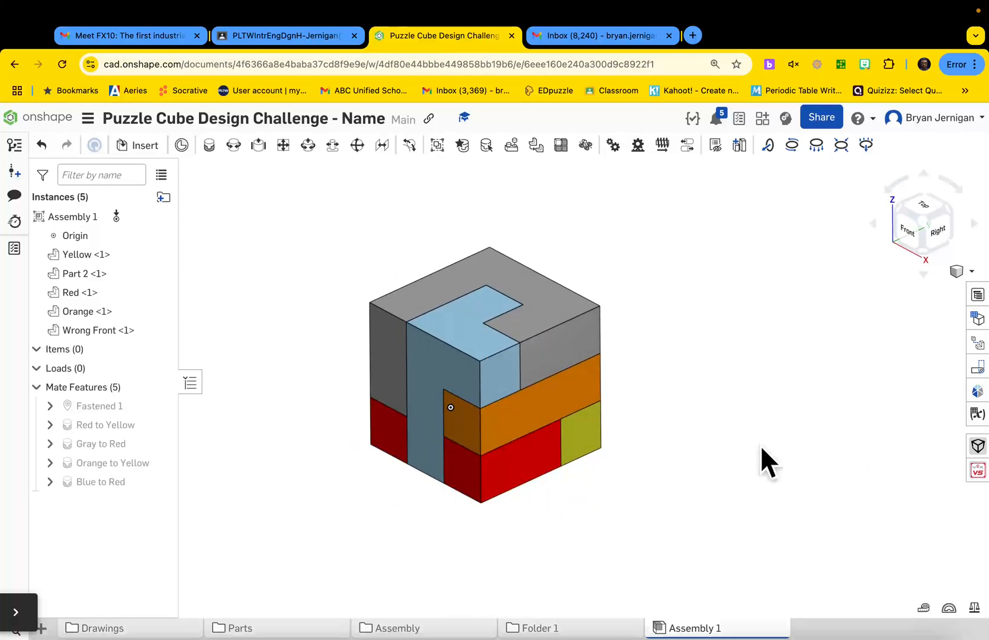
middle_drag(626, 423, 754, 428)
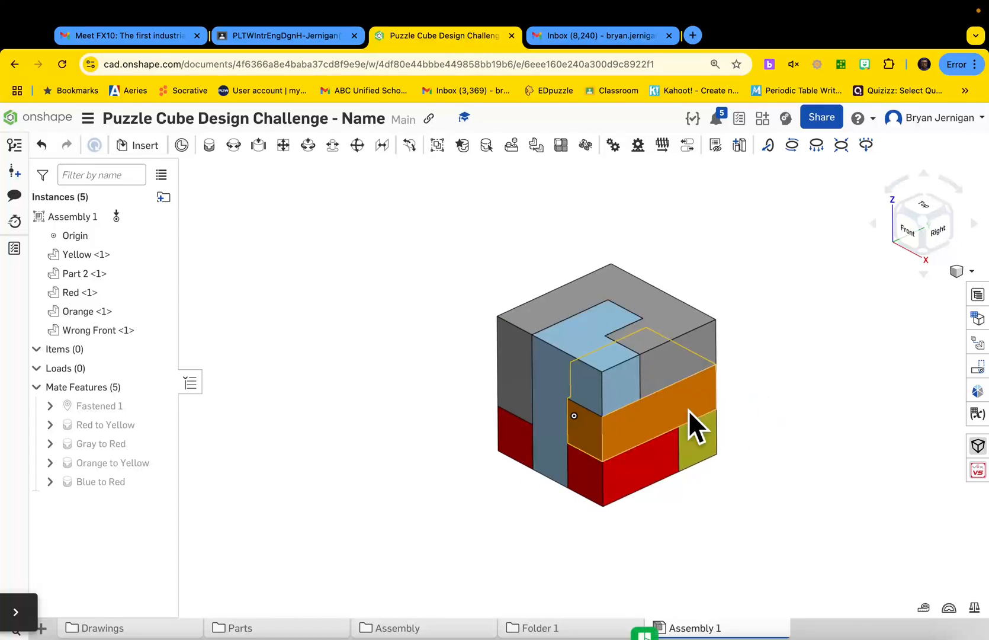
middle_drag(581, 407, 545, 405)
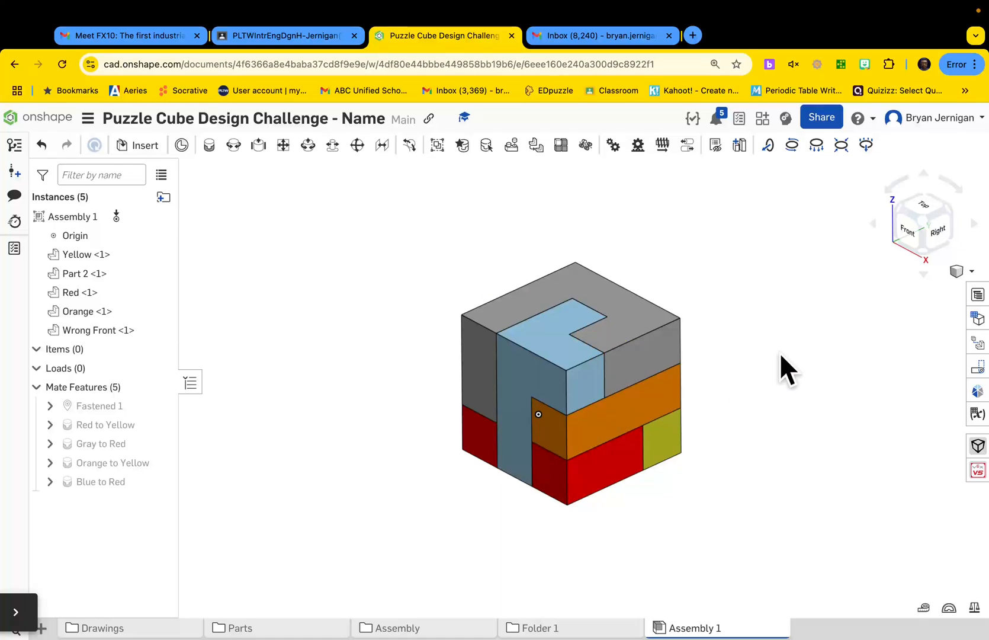
Open the assembly's bill of materials and set the description of item 5 to "Blue"
click(977, 294)
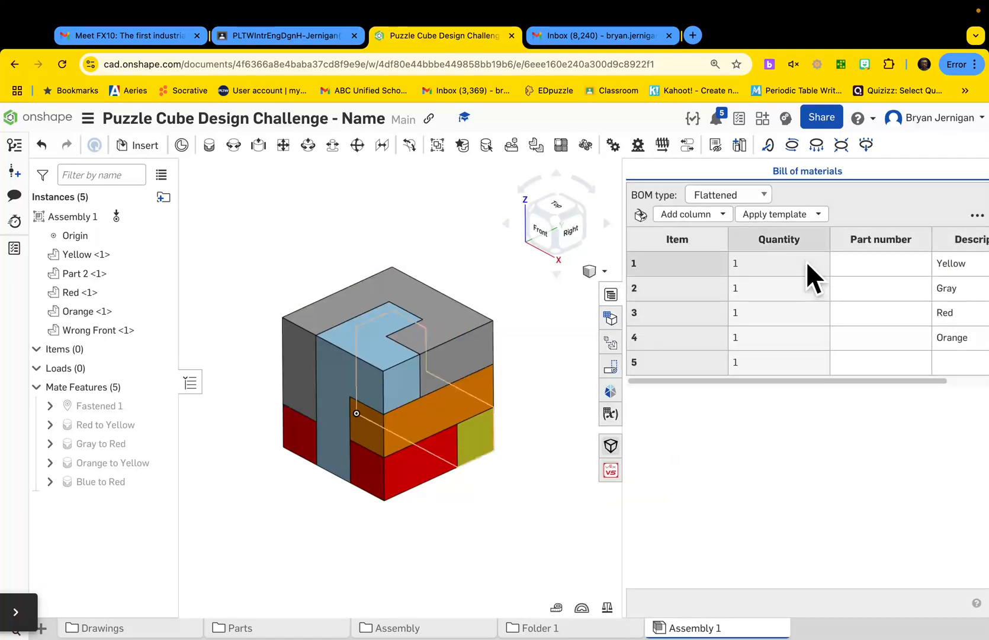
click(950, 365)
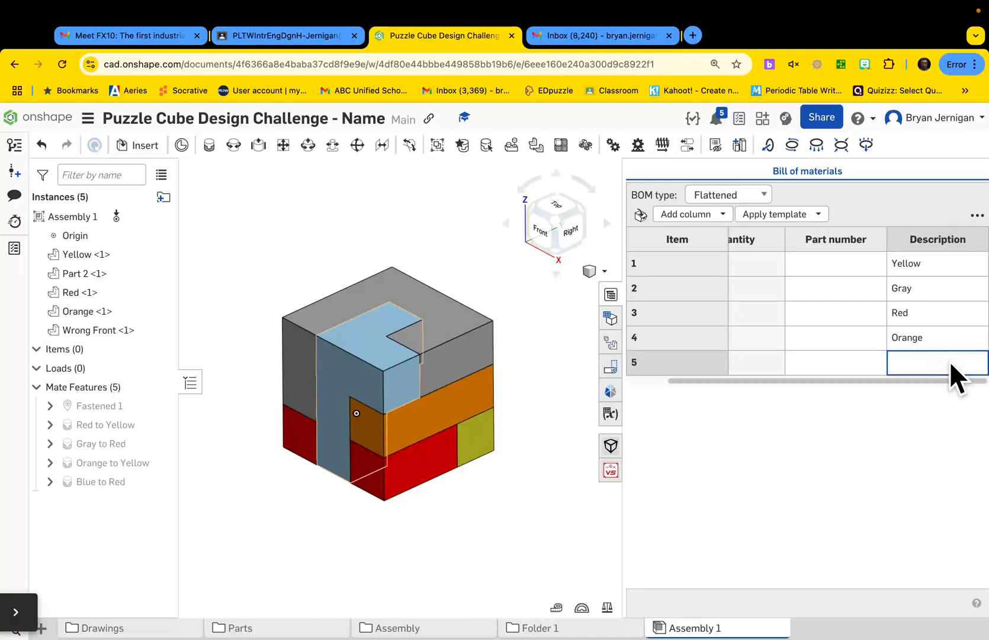
text(B)
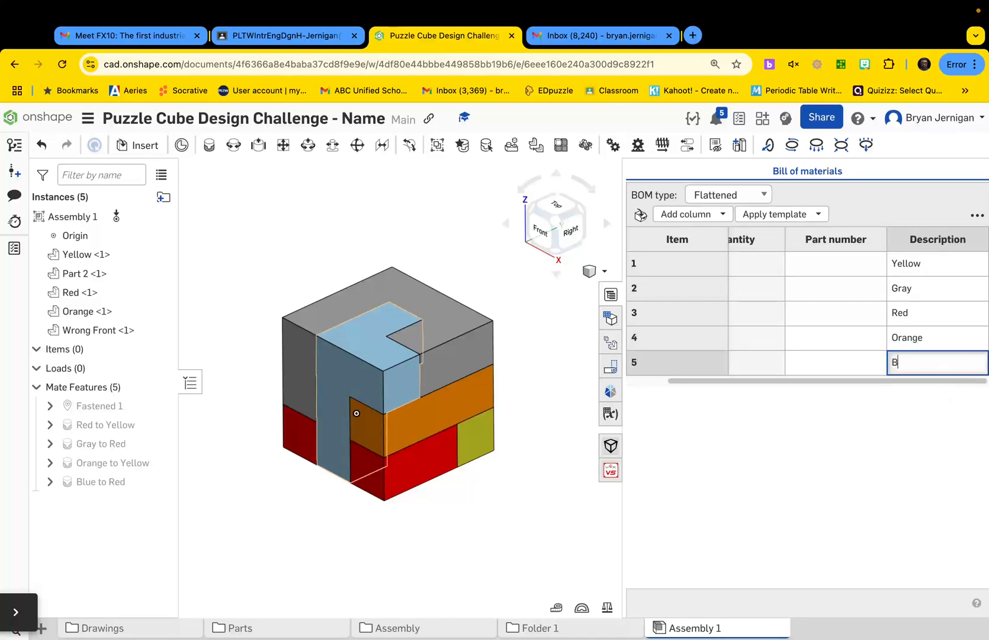
text(lue)
drag(769, 382, 668, 395)
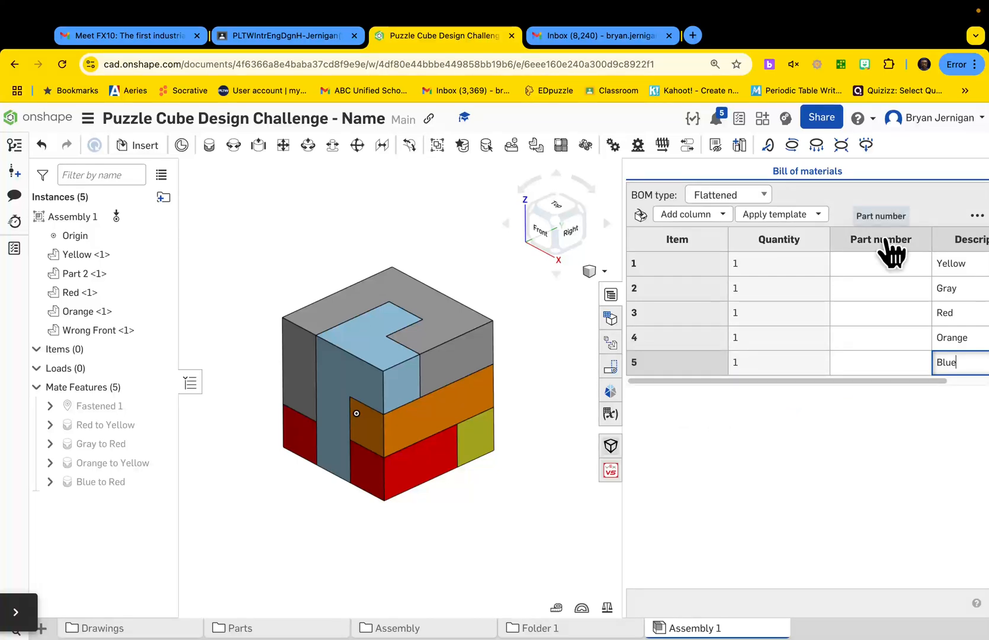
Remove the Part number column from the assembly's bill of materials
right_click(886, 238)
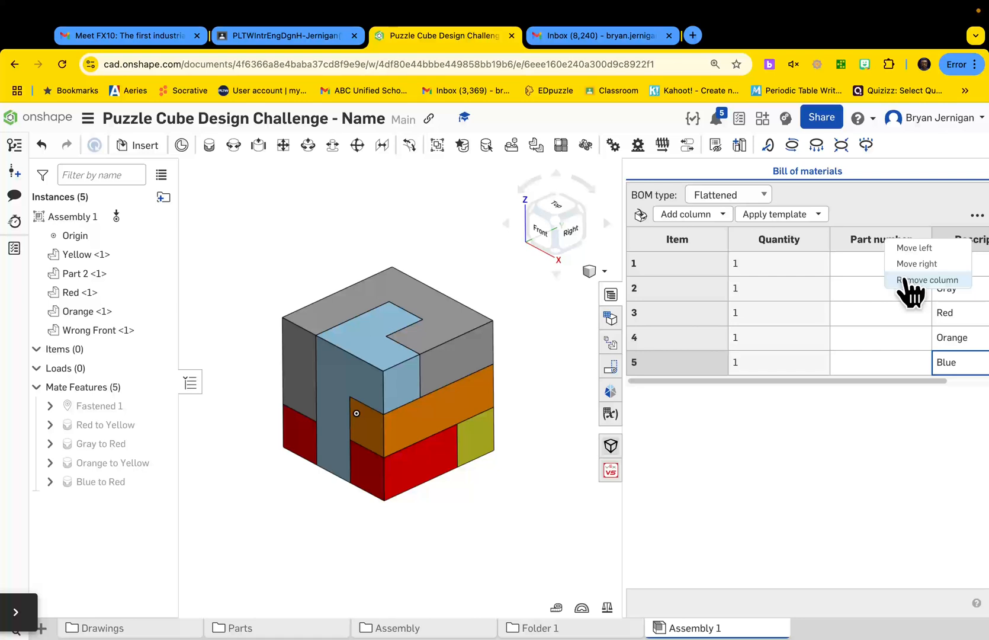
click(909, 279)
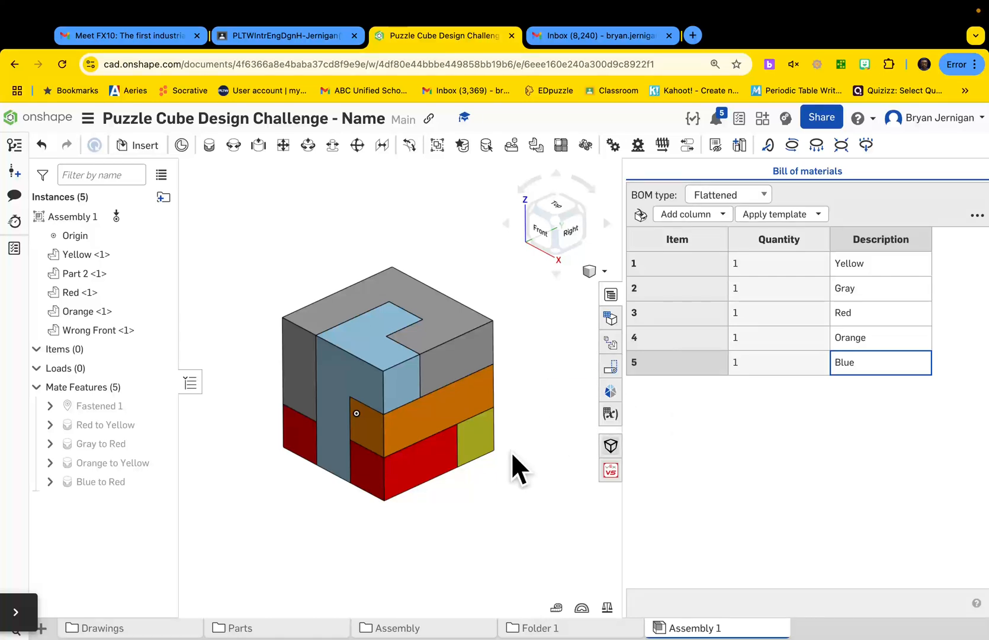
click(536, 529)
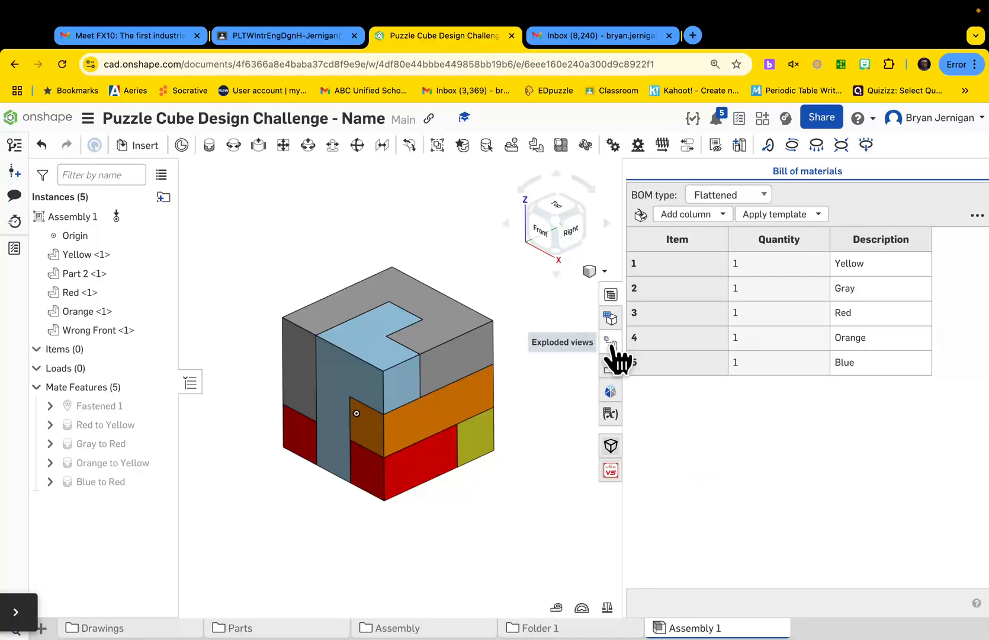
Check the exploded views of Assembly 1, reload the workspace, and reopen the puzzle cube document from the documents list
click(610, 342)
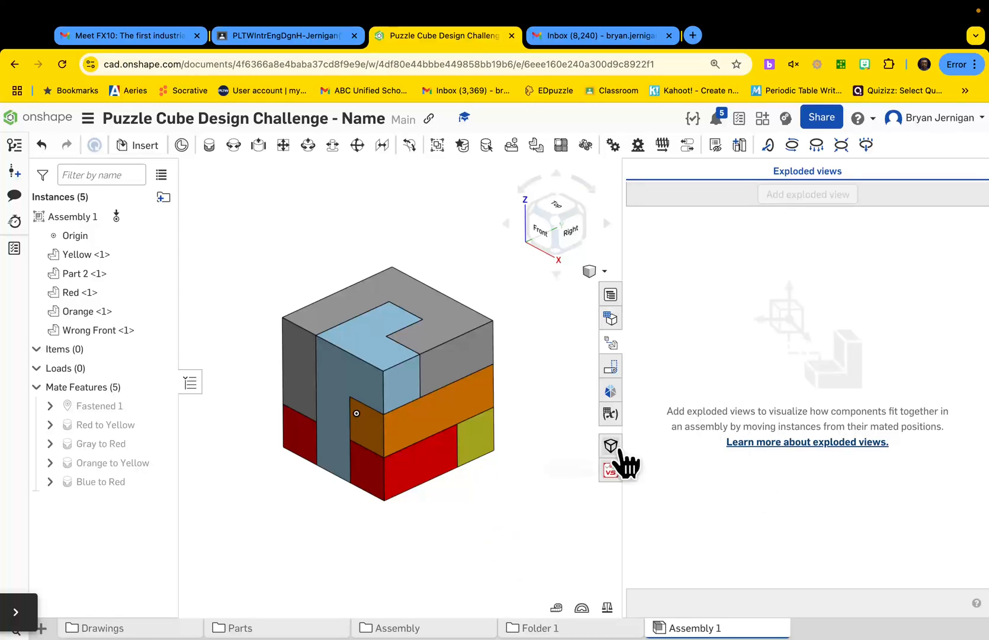
click(615, 342)
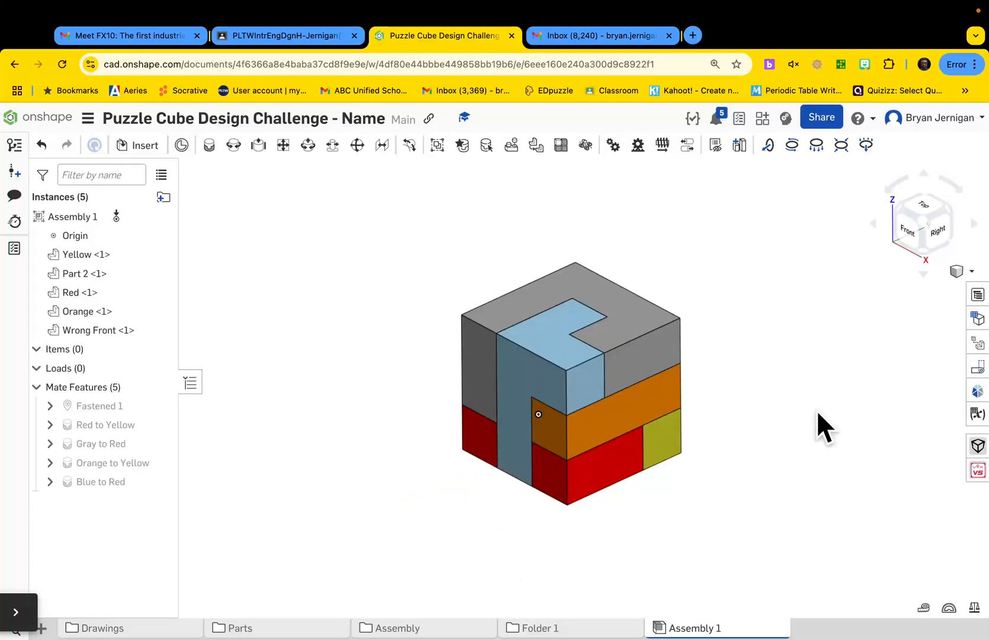
click(61, 63)
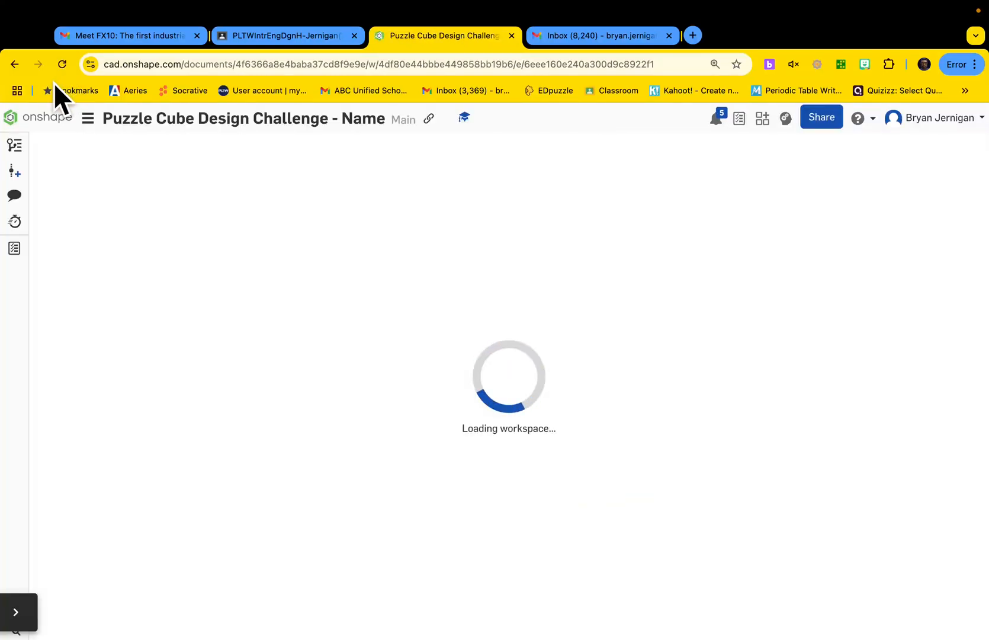
click(48, 118)
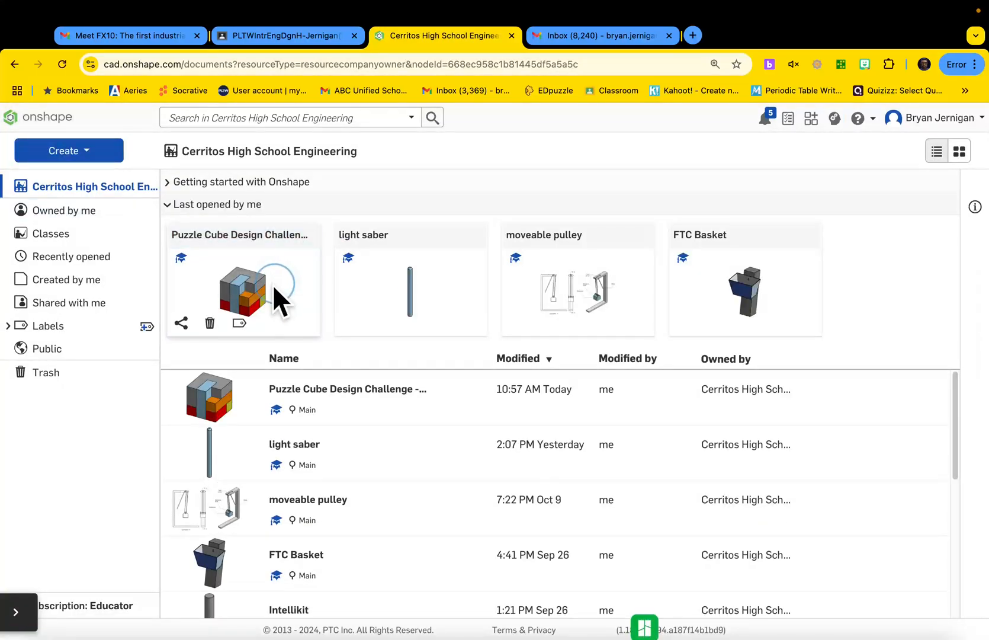
click(273, 287)
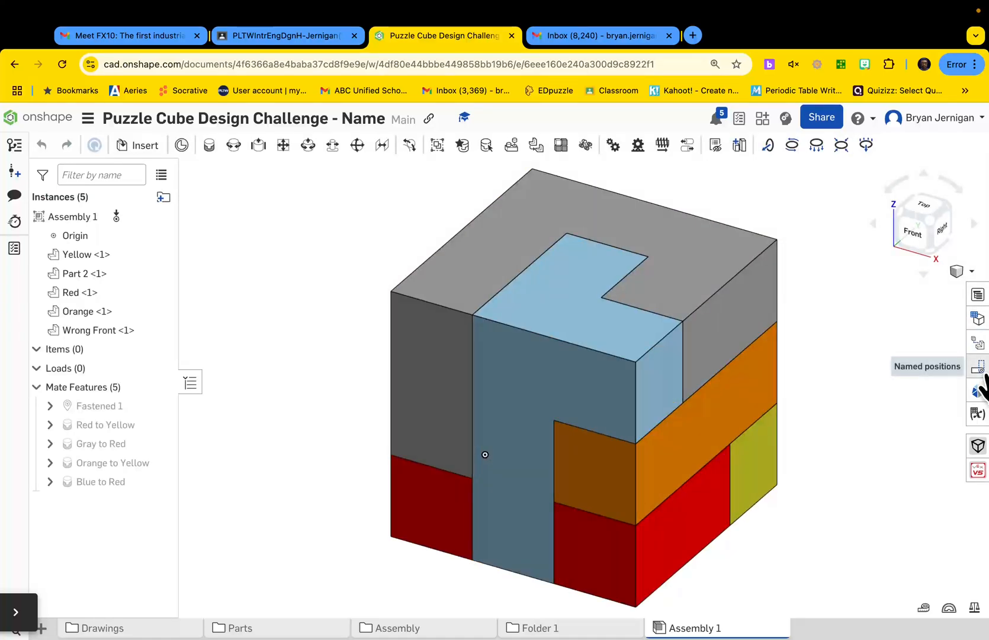
Add a new exploded view to Assembly 1
click(978, 342)
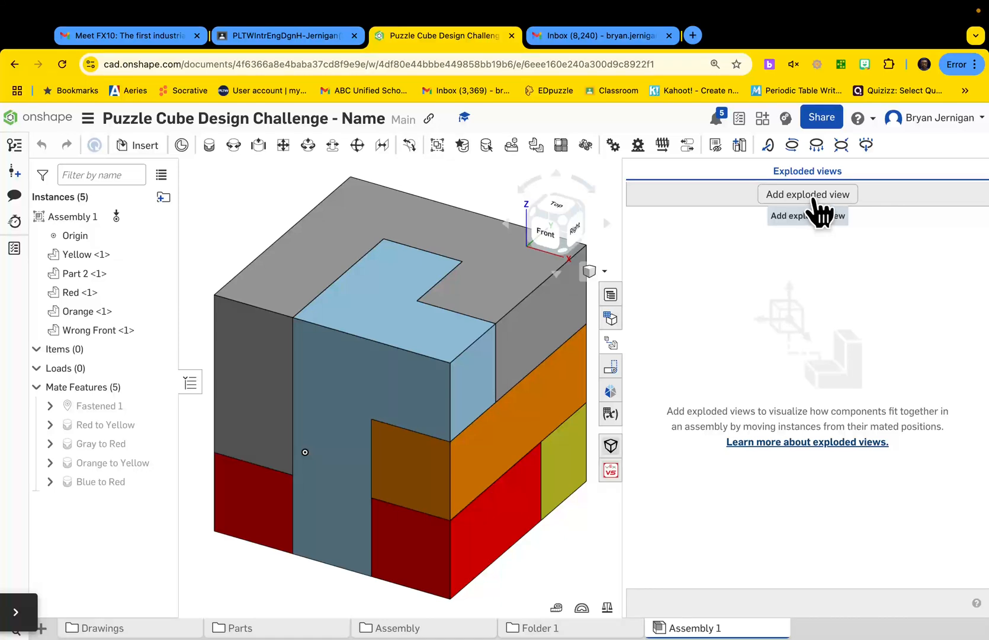
click(816, 204)
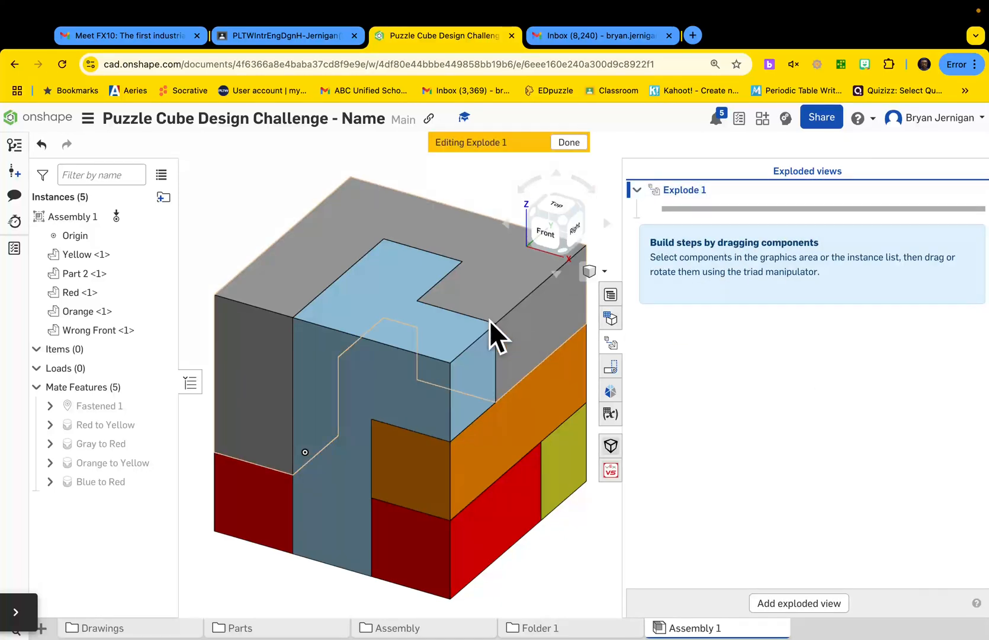
scroll(492, 317, down, 3)
scroll(497, 312, down, 1)
middle_drag(497, 312, 443, 409)
scroll(471, 337, down, 3)
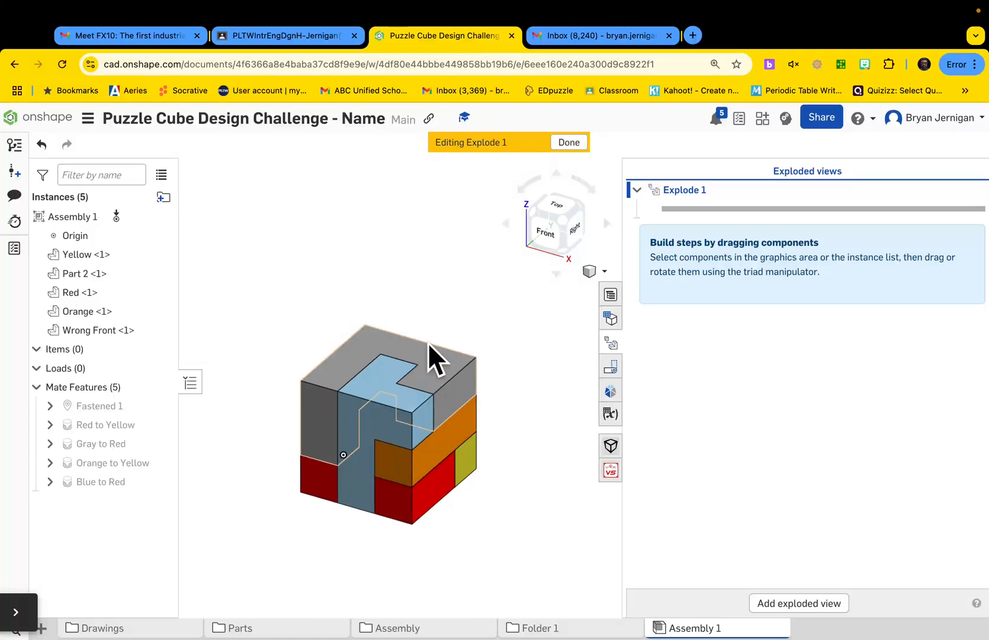
Create a rotation explode step for the blue Wrong Front part with the rotation angle set to 360 deg
click(352, 430)
middle_drag(407, 420, 417, 359)
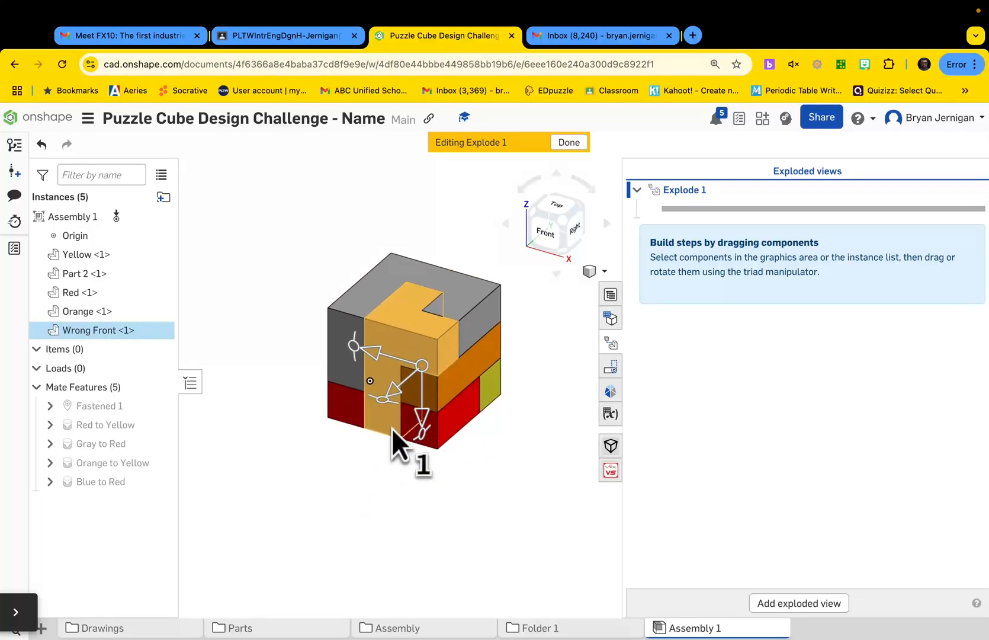
drag(389, 398, 385, 433)
click(295, 280)
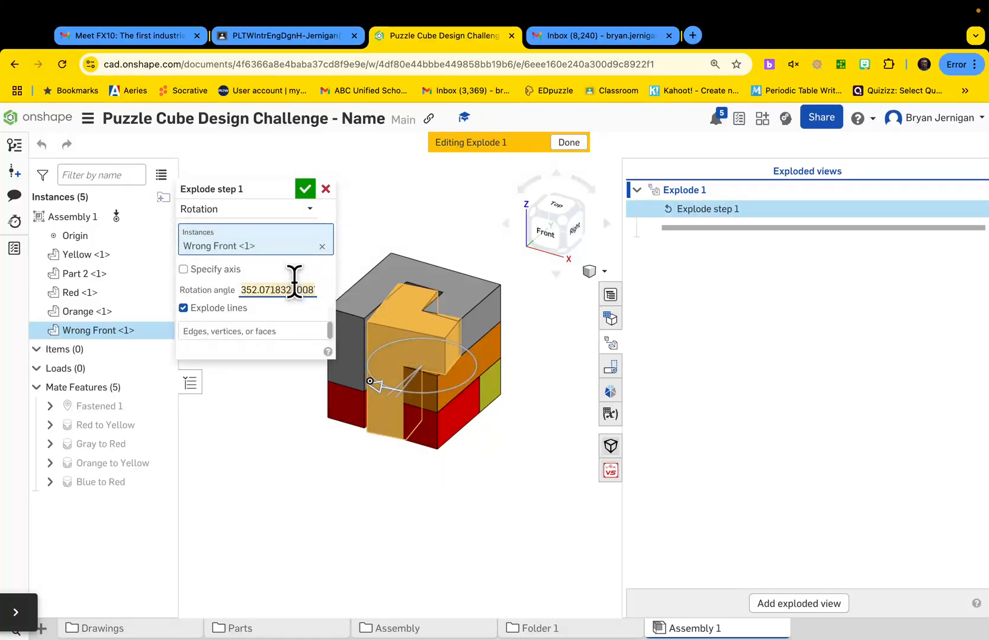
text(360)
key(Return)
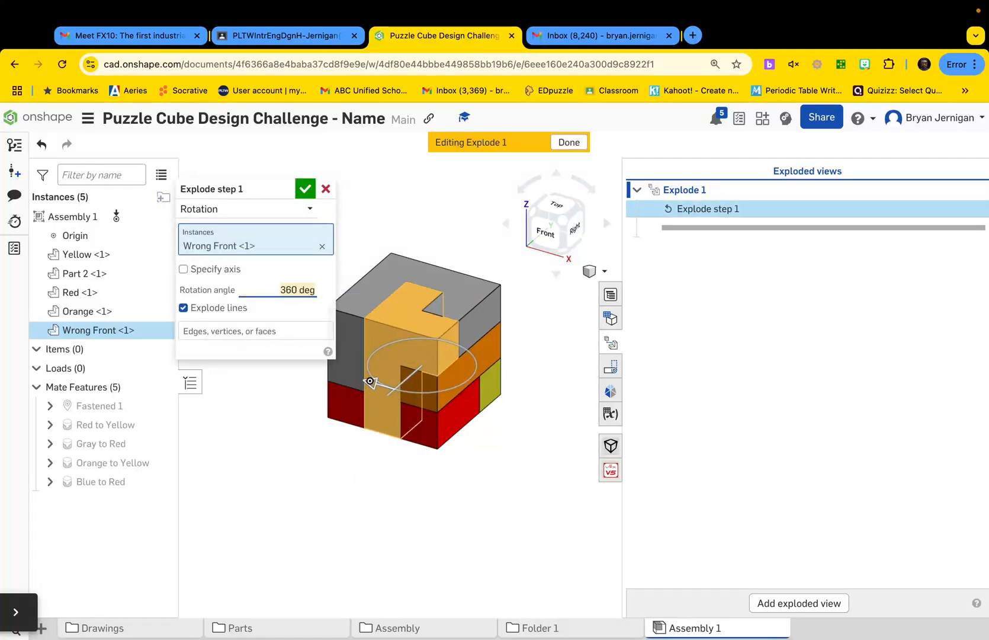
click(305, 188)
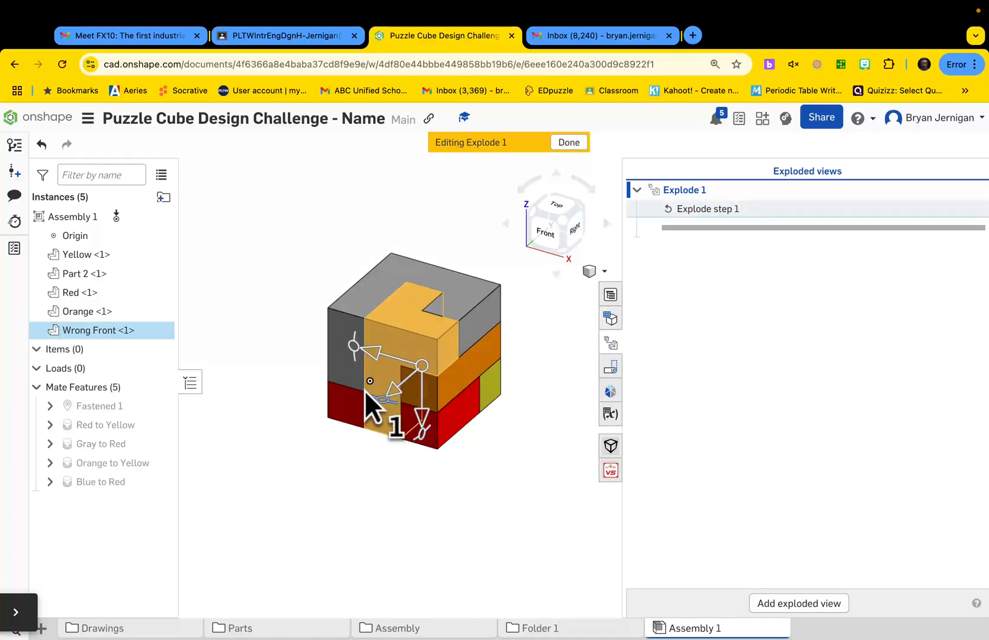
Explode the blue part straight out of the cube's front and the gray part straight up in separate translation steps
drag(394, 398, 265, 506)
click(306, 189)
click(402, 273)
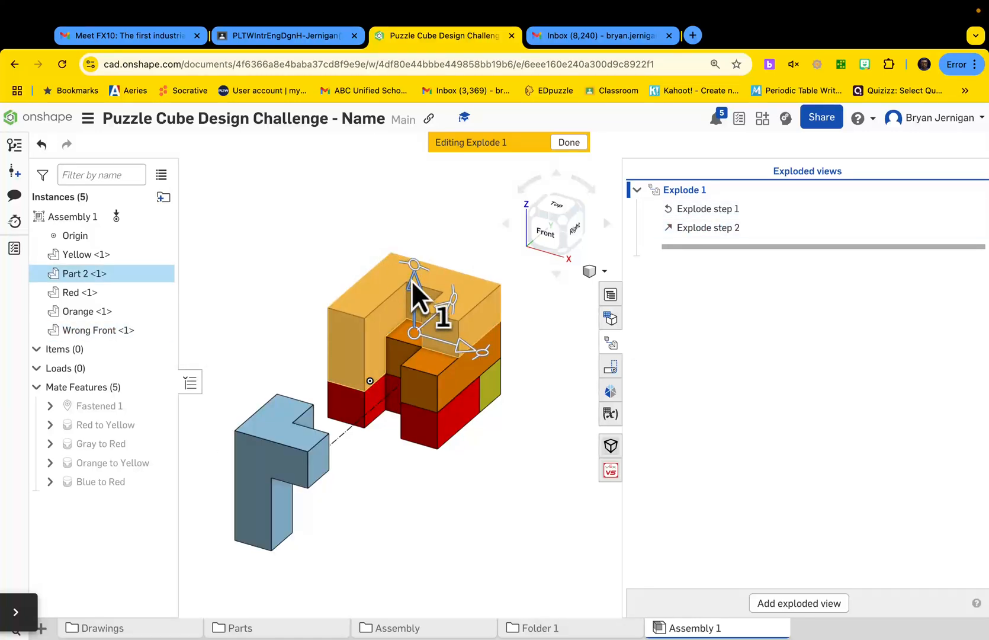
drag(414, 299, 417, 195)
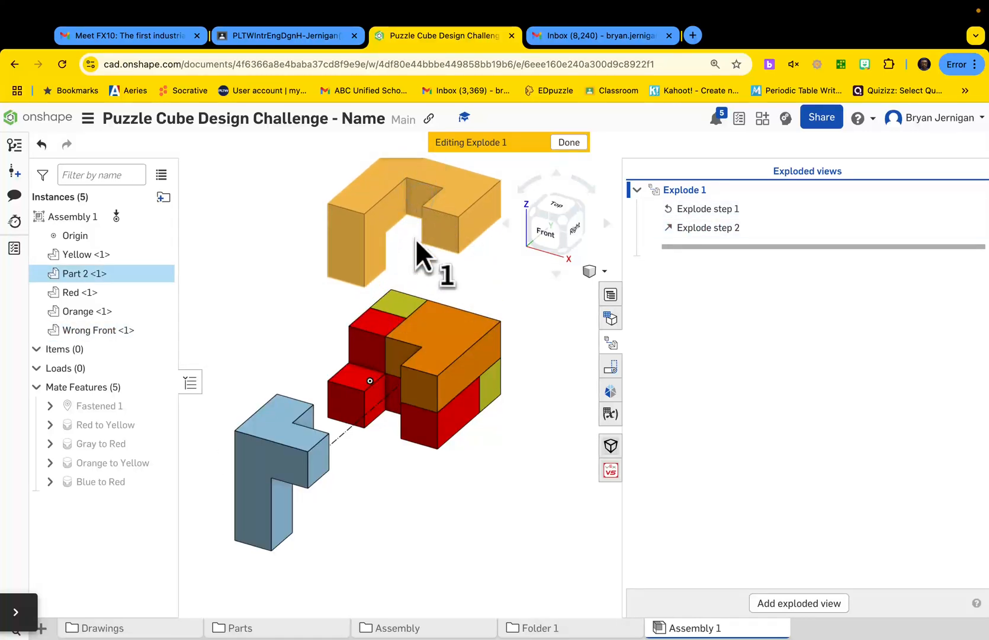
click(306, 189)
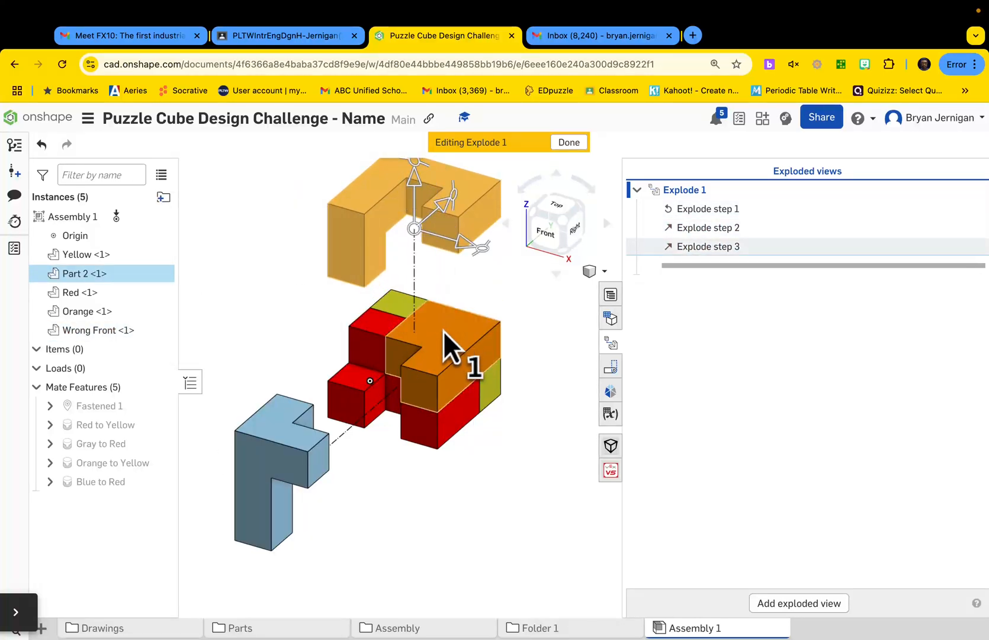
Explode the orange part about 2.66 in out of the cube's right side along the X direction
click(466, 356)
drag(380, 344, 508, 416)
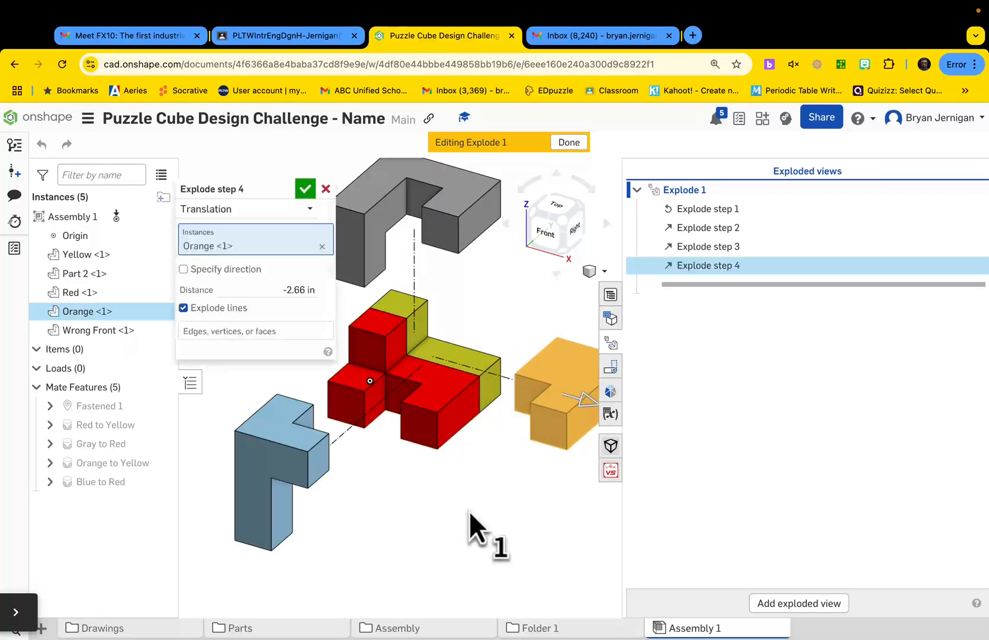
click(305, 189)
Explode the red part about 3.58 in along the X direction, on the side opposite the orange part
click(377, 370)
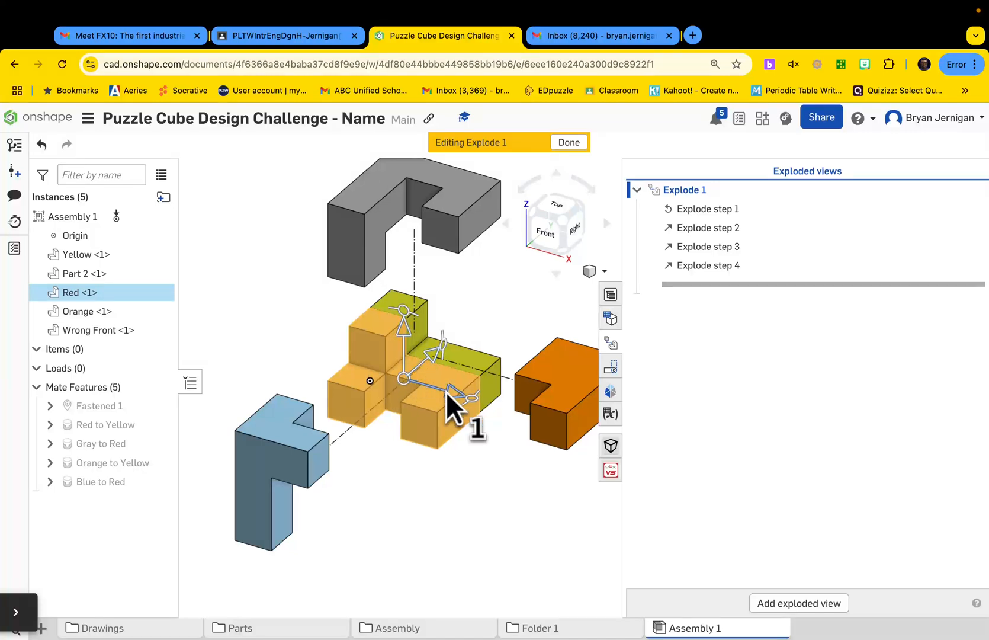
drag(459, 412, 287, 341)
scroll(434, 453, down, 2)
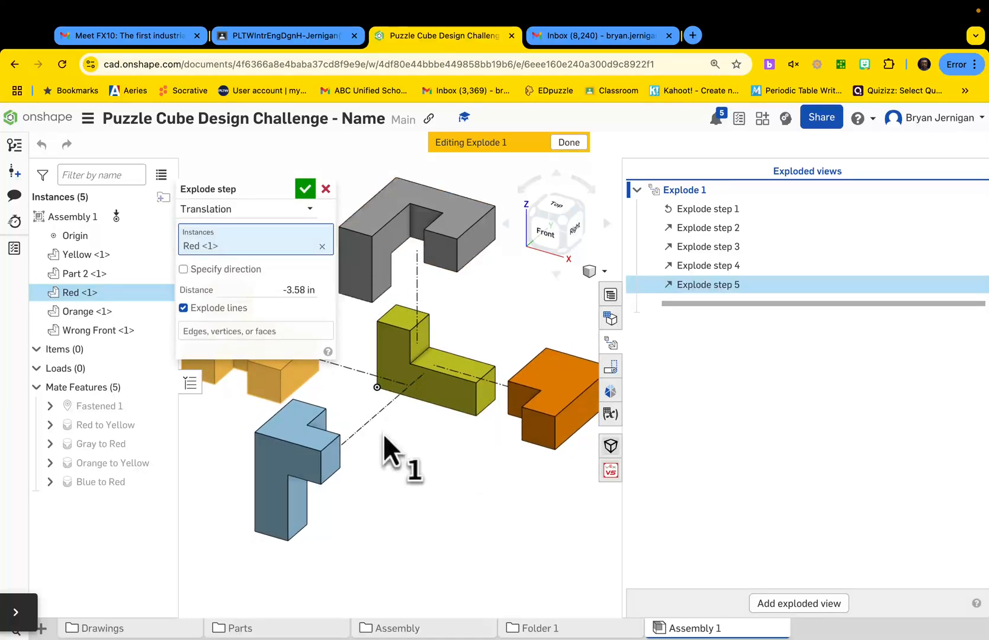
middle_drag(371, 387, 399, 386)
click(305, 189)
scroll(522, 452, down, 1)
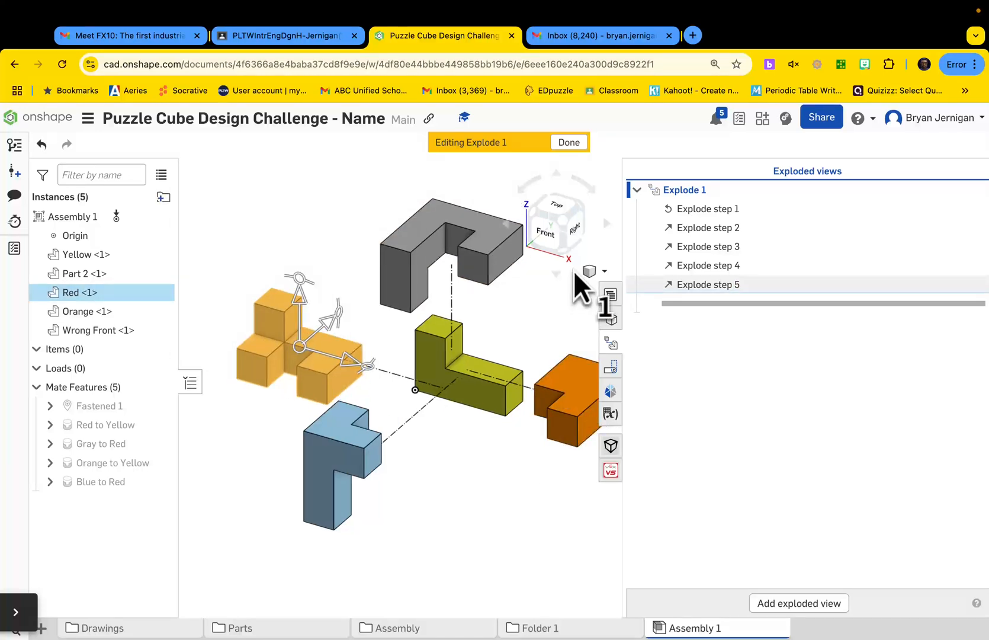
Switch to the isometric view and move the orange part farther away from the yellow part with another explode step
click(604, 272)
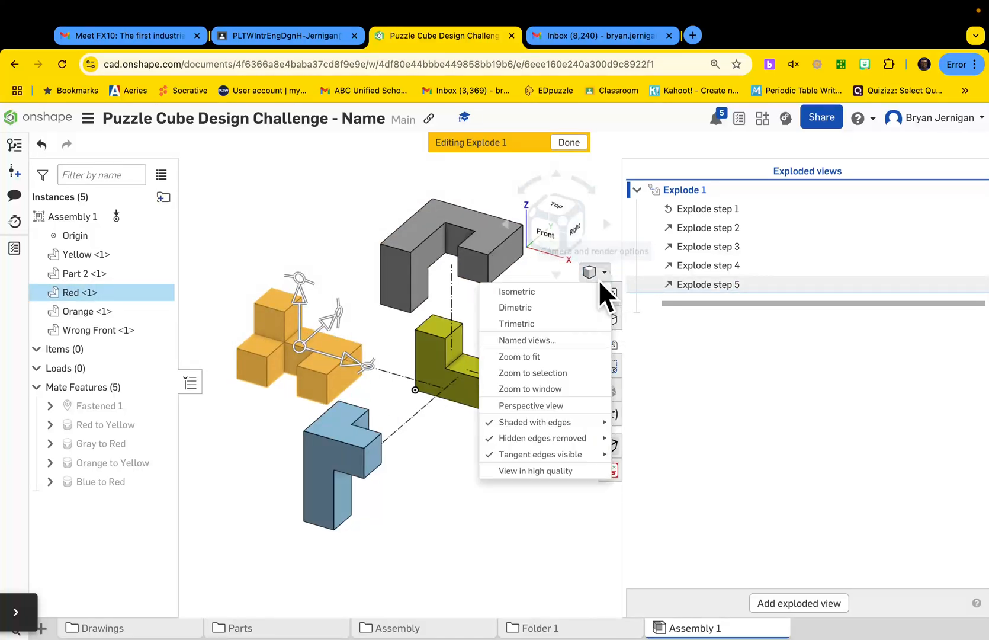
click(551, 290)
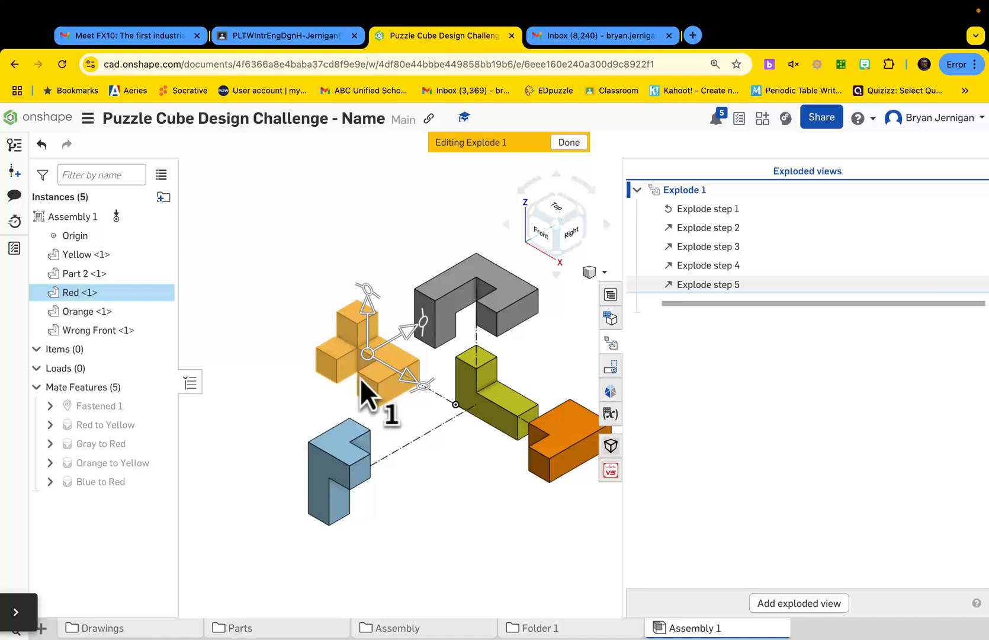
middle_drag(498, 502, 419, 427)
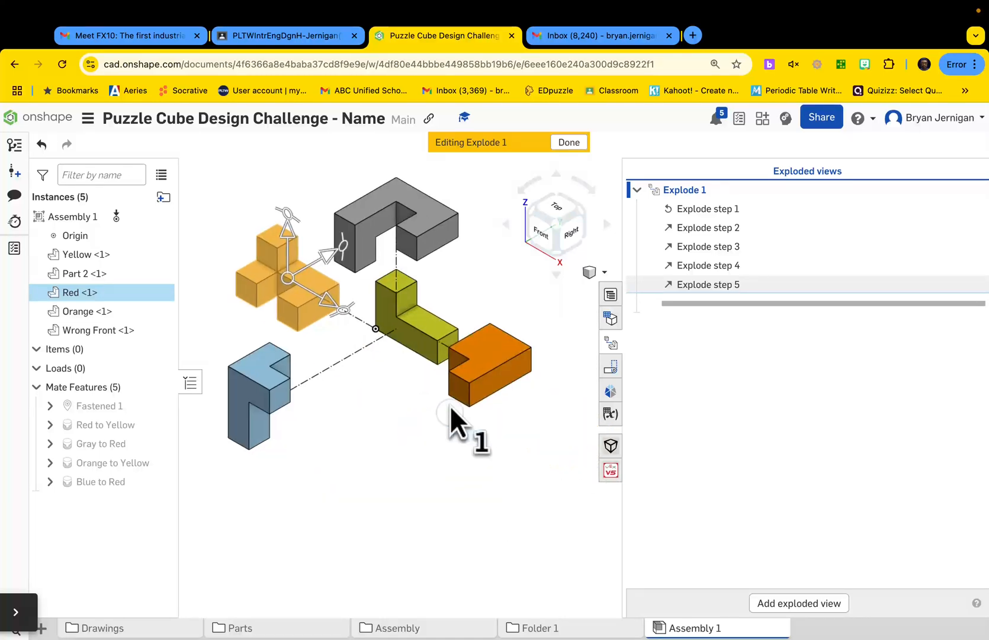
click(490, 365)
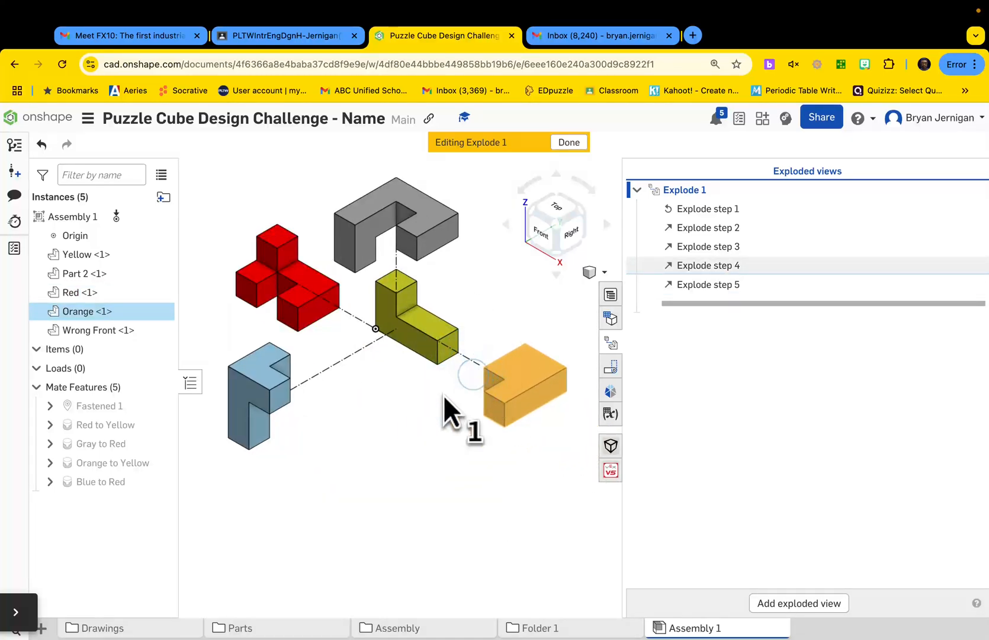
click(305, 188)
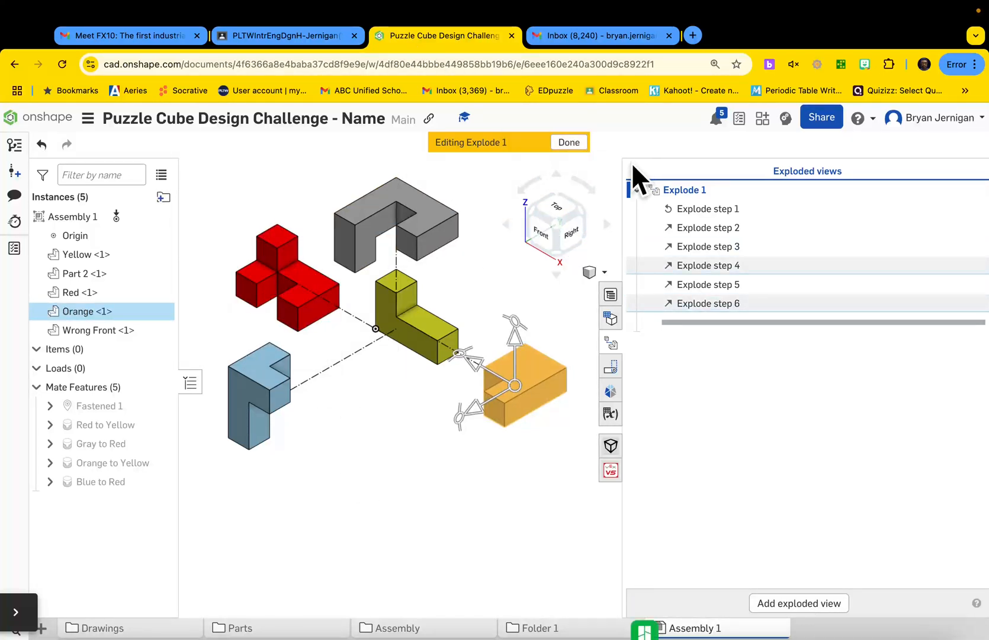
Finish editing the exploded view Explode 1, keeping its name
right_click(690, 188)
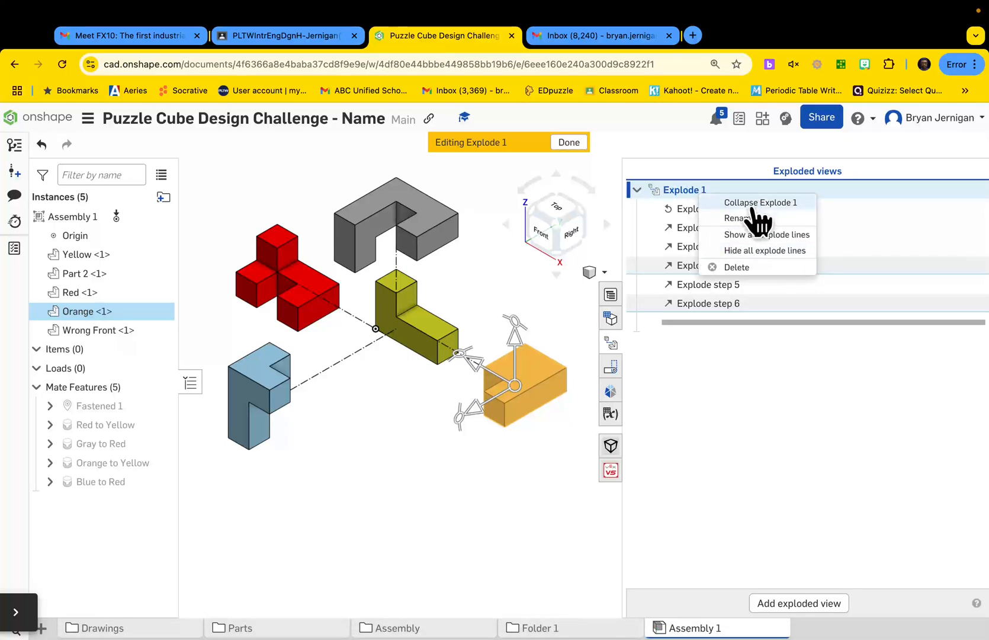
click(480, 194)
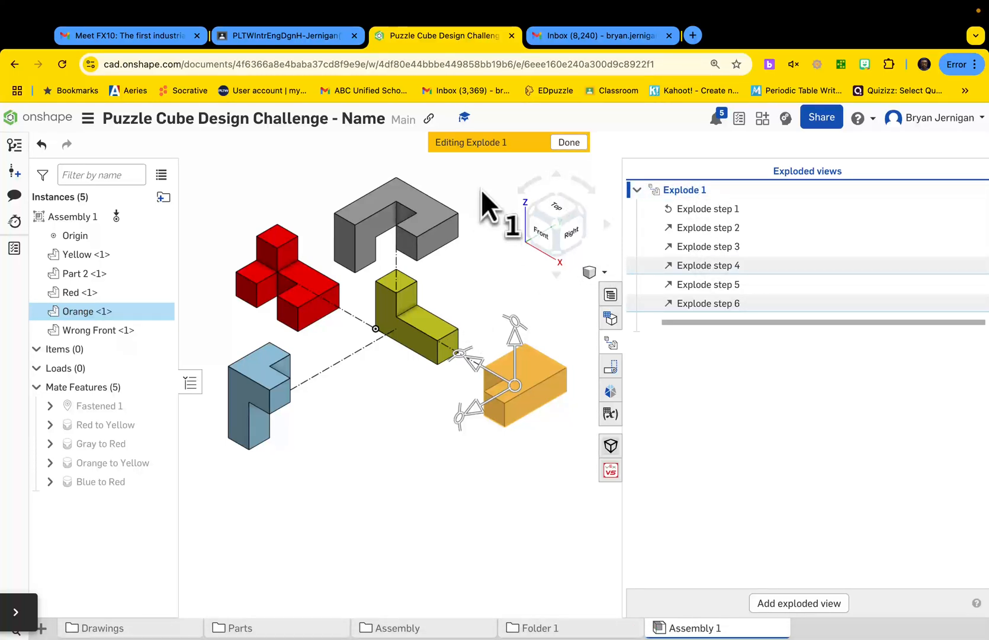
click(569, 144)
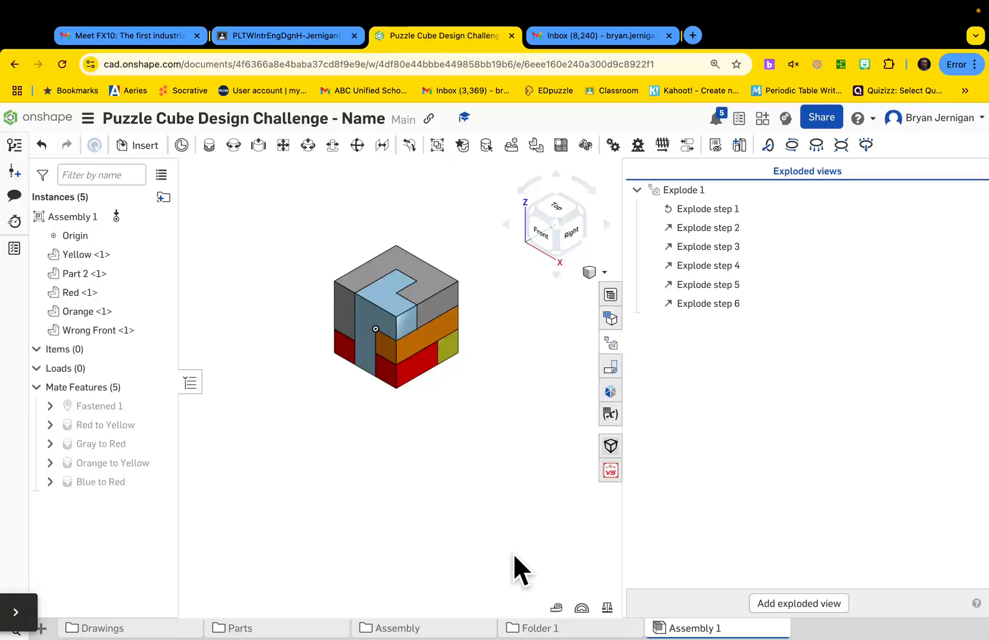
Create a drawing in the document from the custom ANSI A template with no views
click(43, 629)
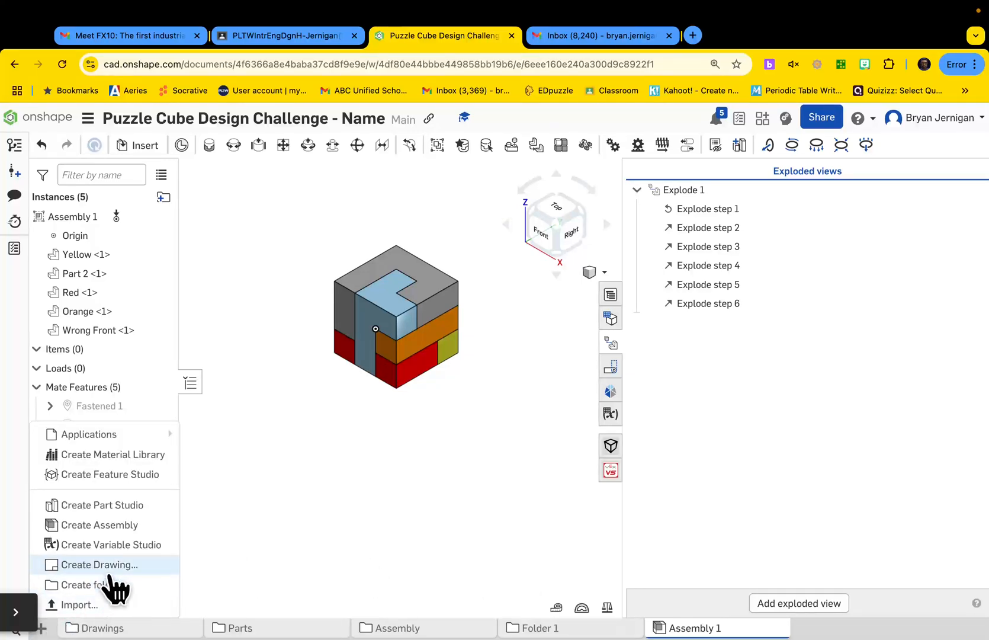
click(109, 565)
click(427, 276)
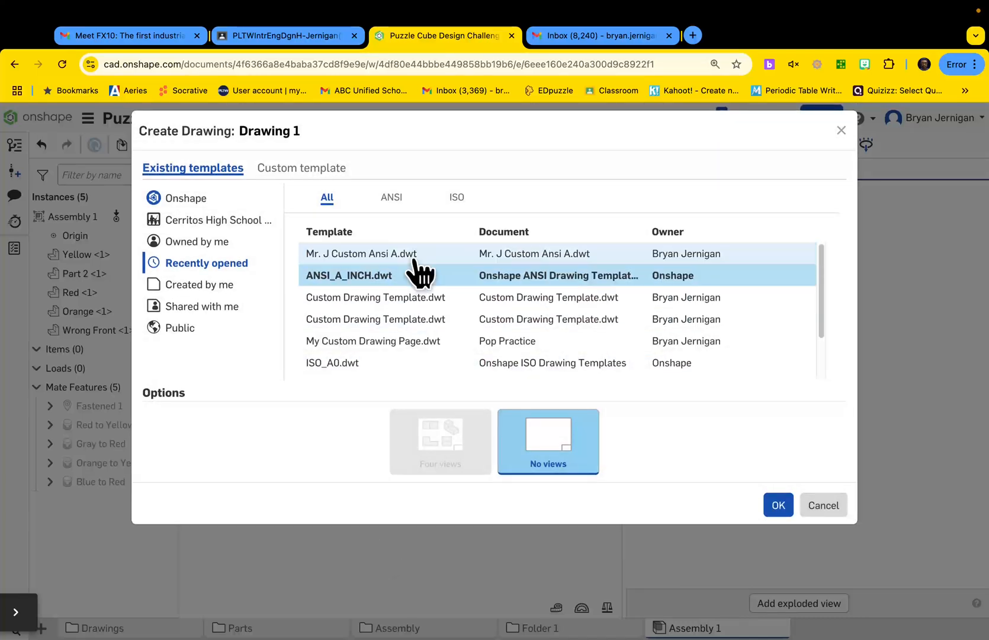
click(415, 254)
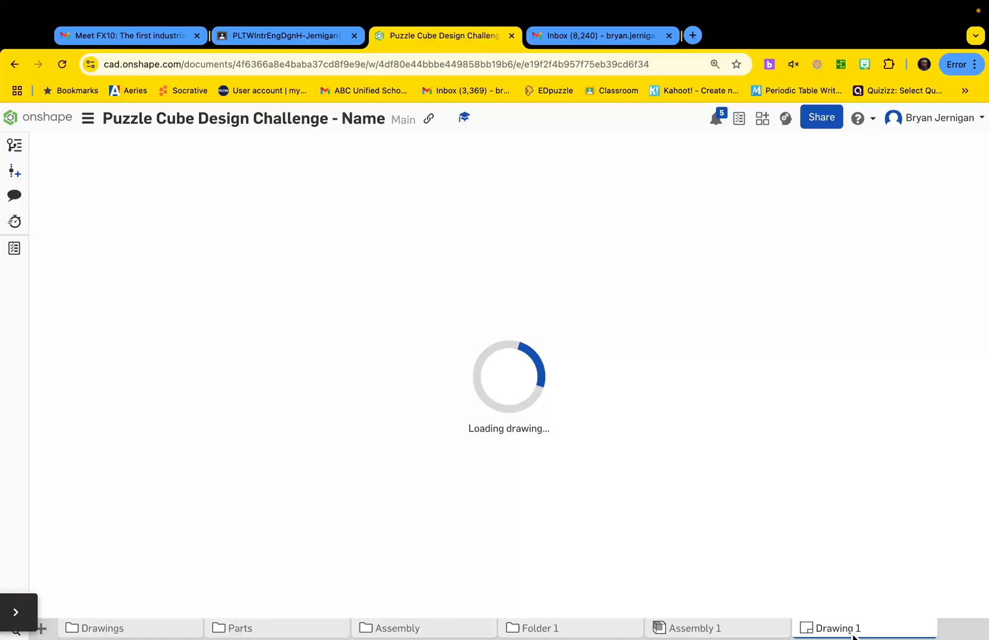
right_click(855, 636)
click(846, 494)
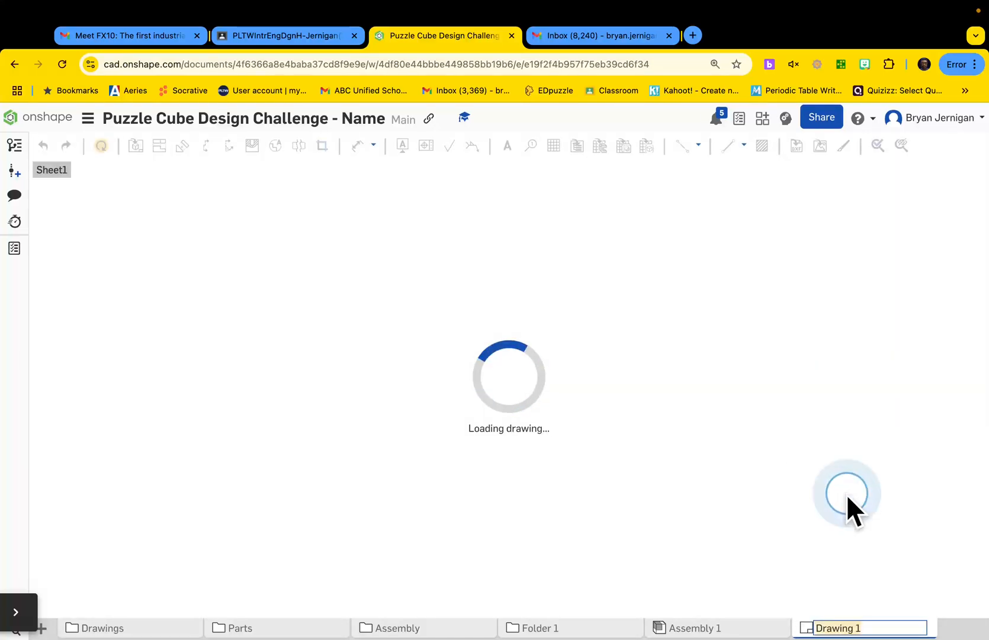
text(E)
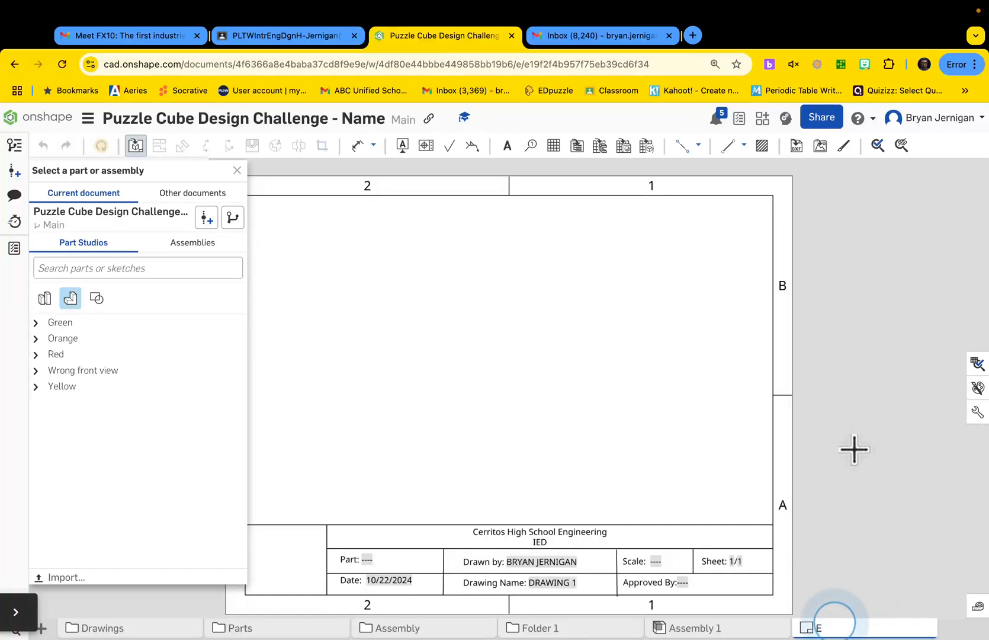
click(238, 170)
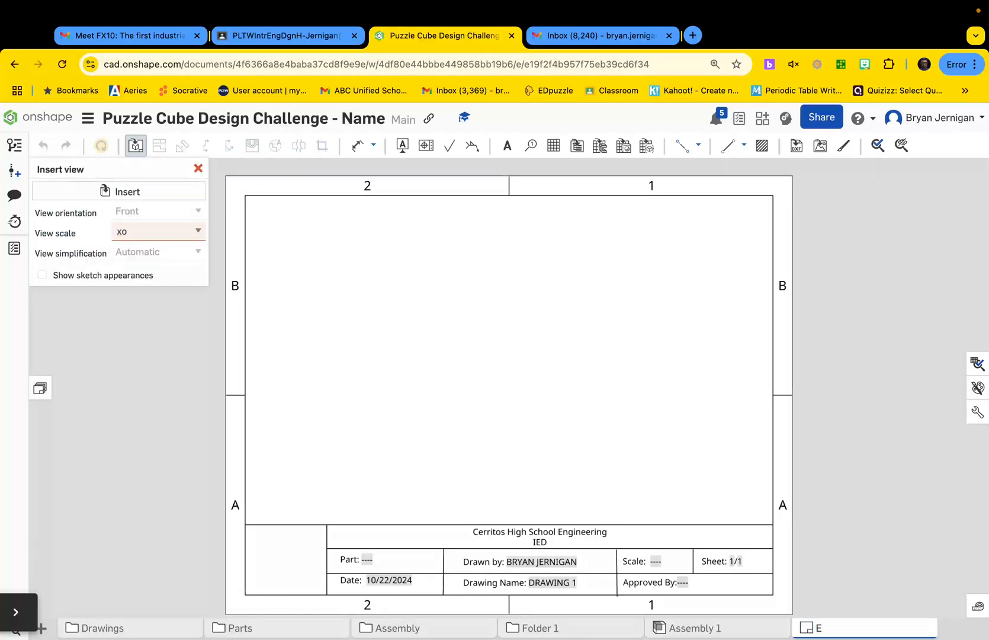
click(197, 169)
Rename the new drawing as Exploded View and BOM
right_click(857, 632)
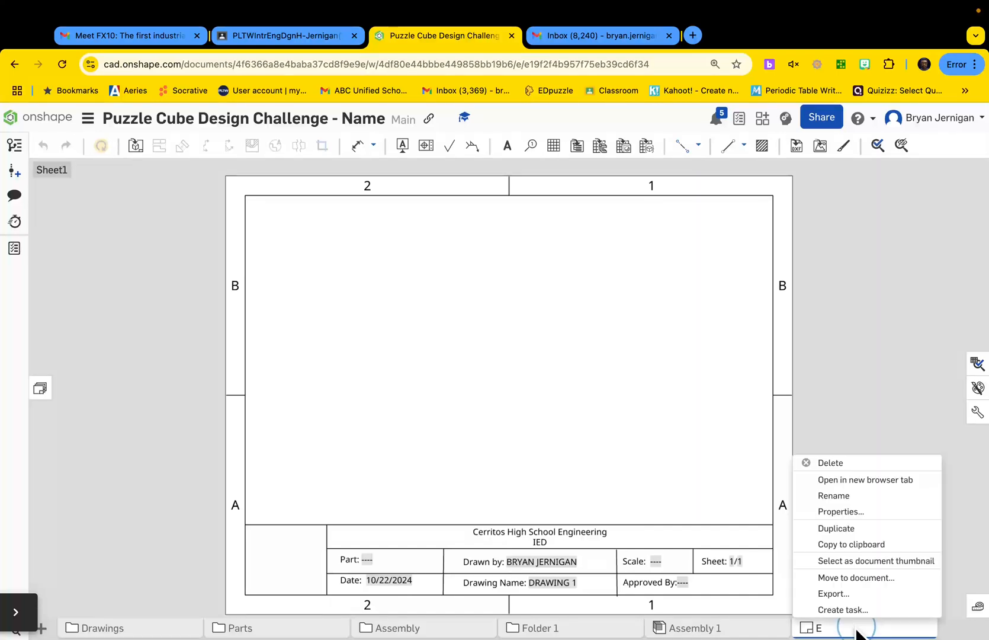
click(848, 496)
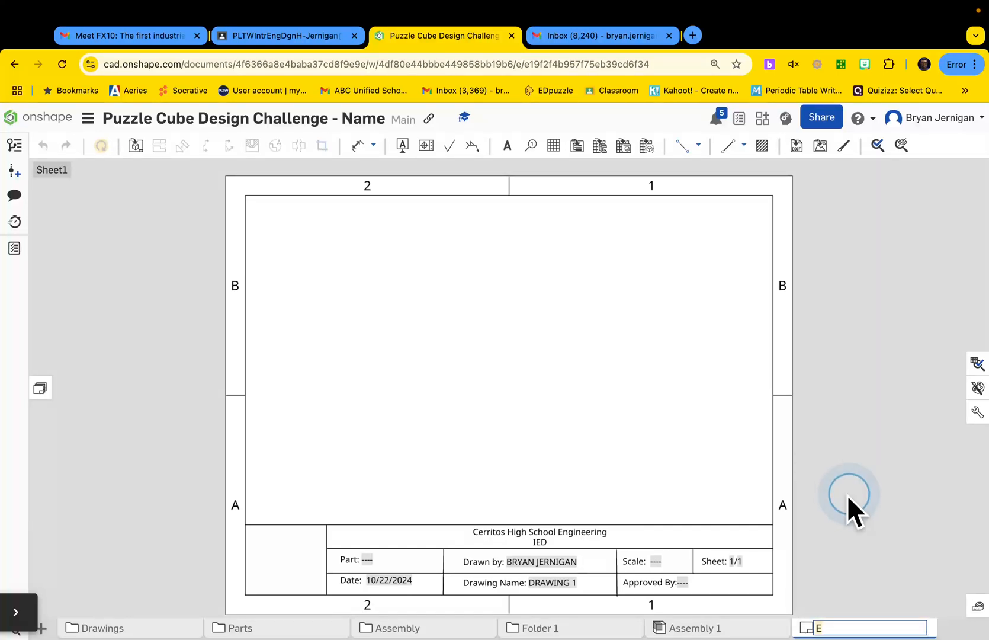
text(Expl)
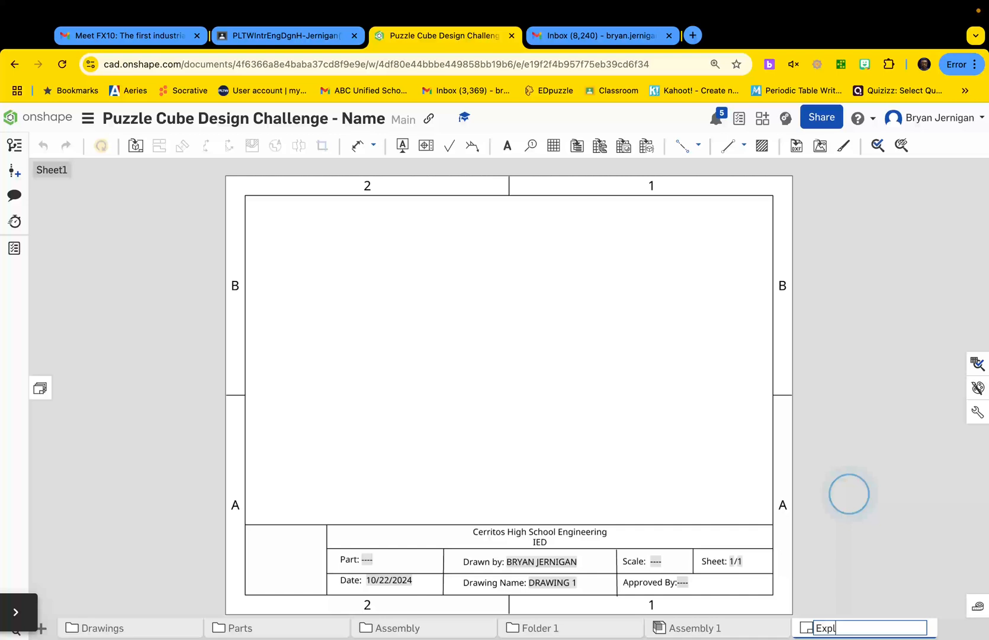
text(oded View and BOM)
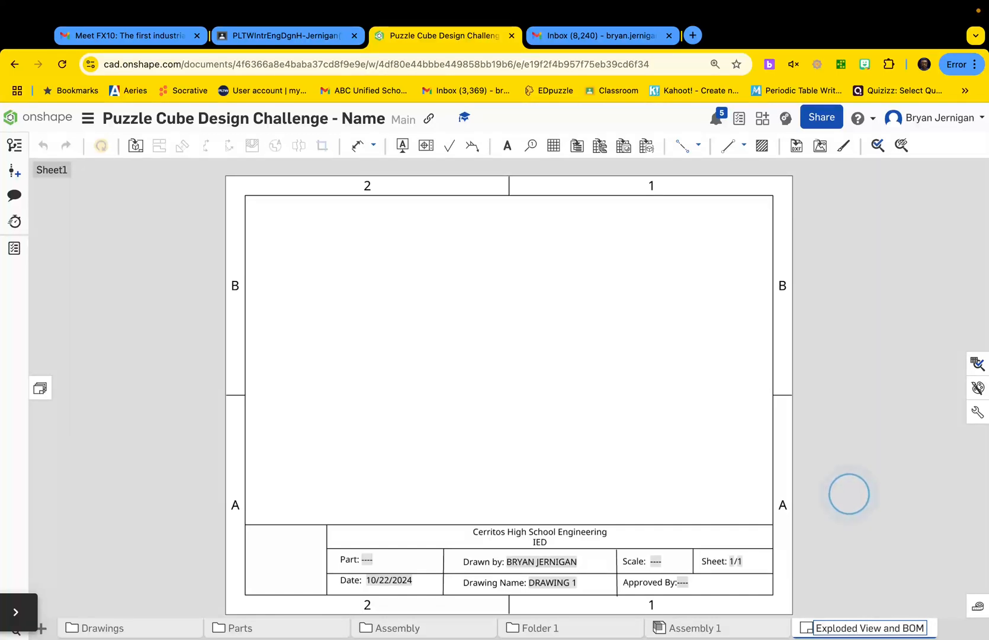
key(Return)
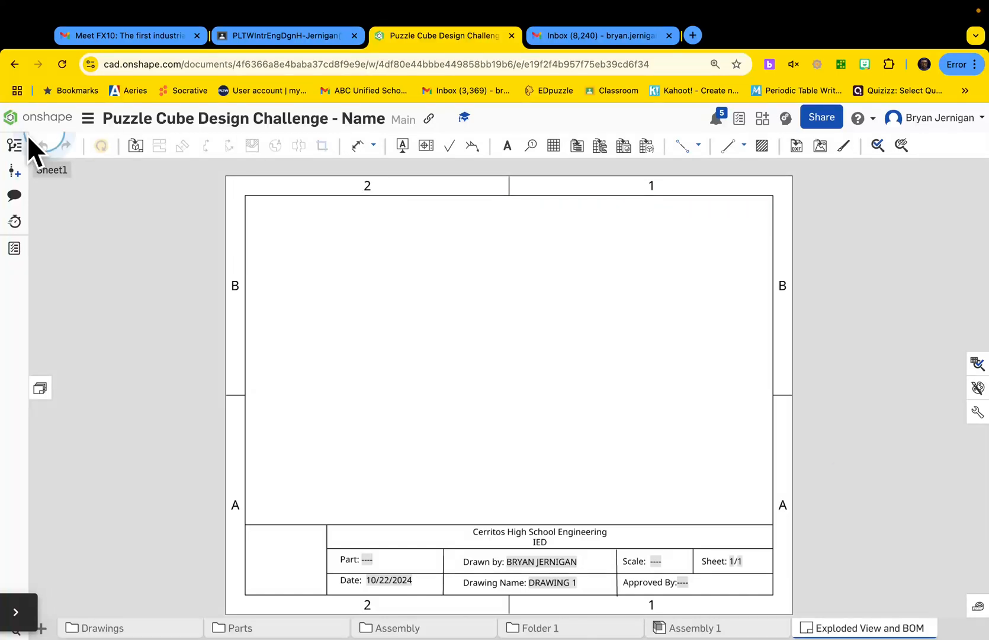
Insert an isometric view of the Full Puzzle Cube assembly at 1:1 scale, slightly left of the sheet's centre
click(146, 148)
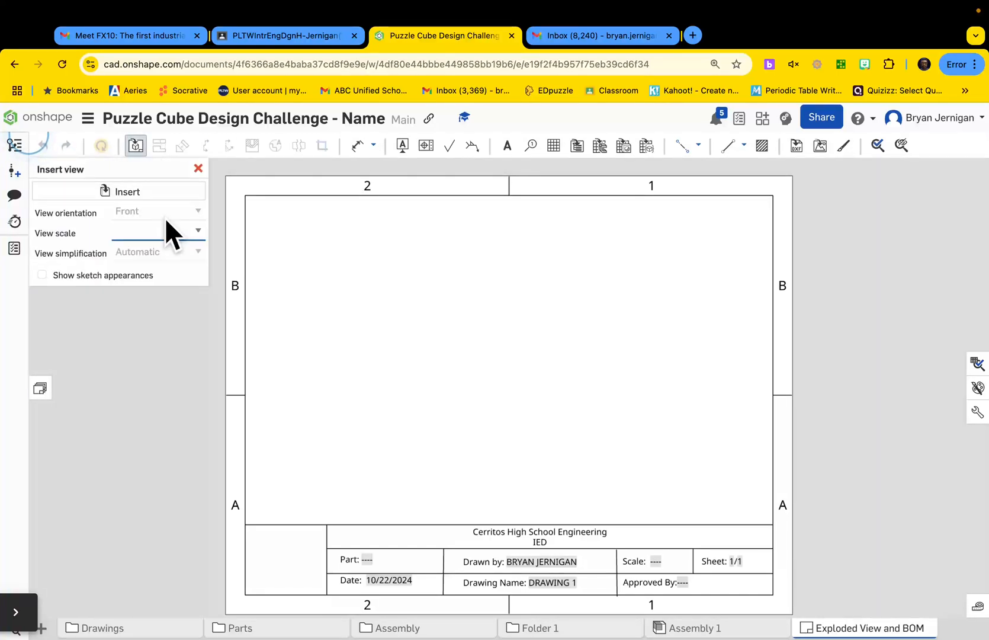
click(124, 191)
click(191, 247)
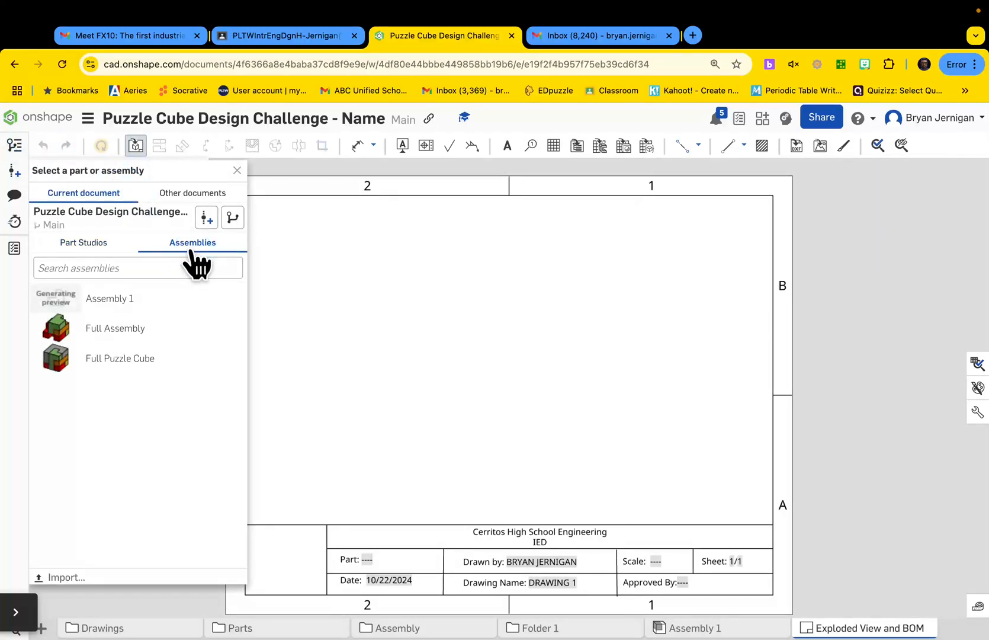
click(132, 357)
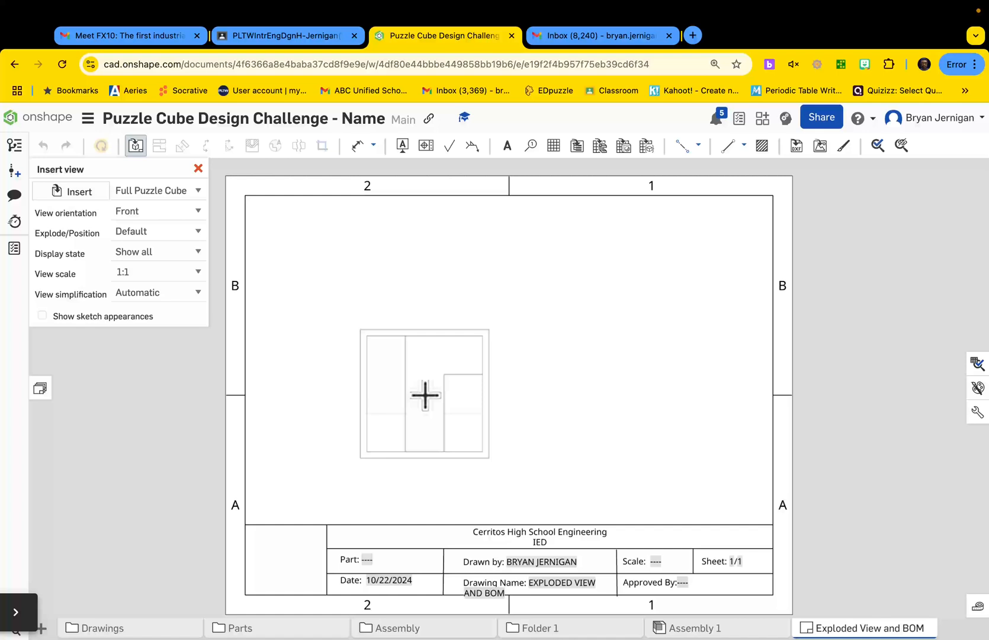
click(161, 211)
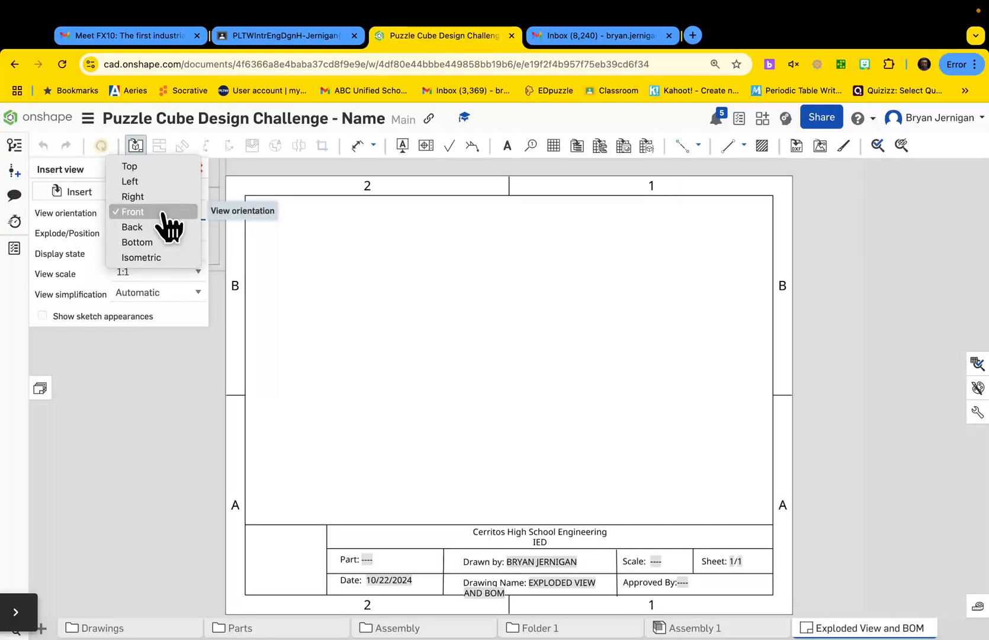
click(160, 257)
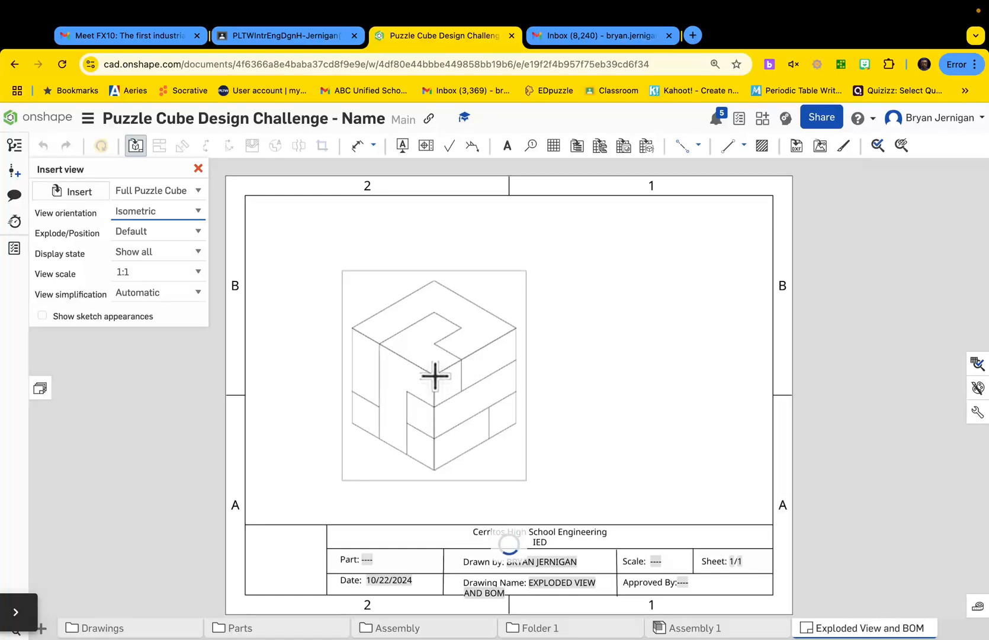
click(434, 374)
Place a second isometric view of the Full Puzzle Cube at 1:2 scale in the sheet's upper-right corner and delete its scale label
click(136, 145)
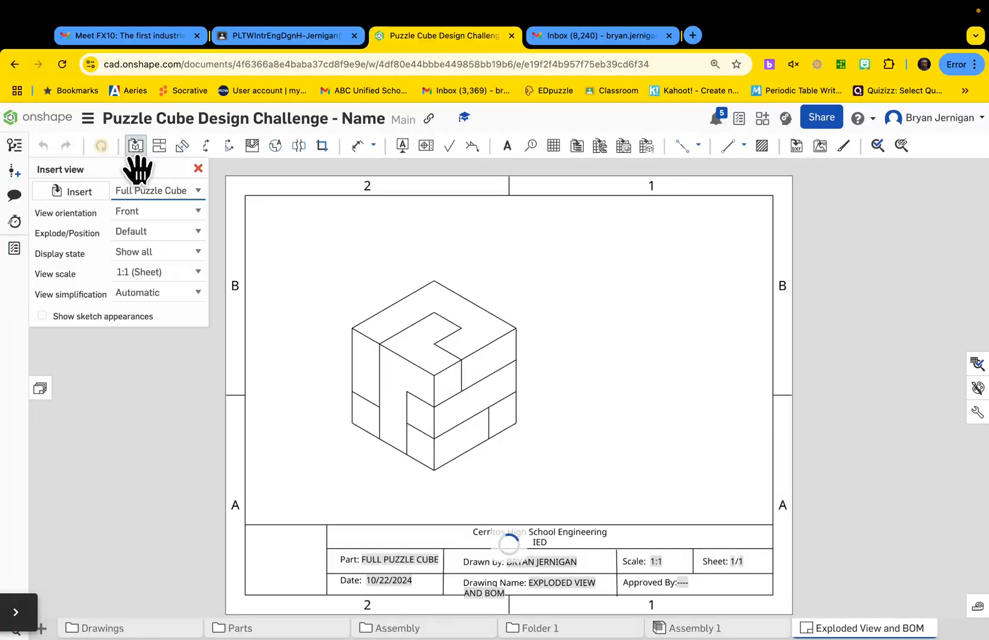
click(157, 212)
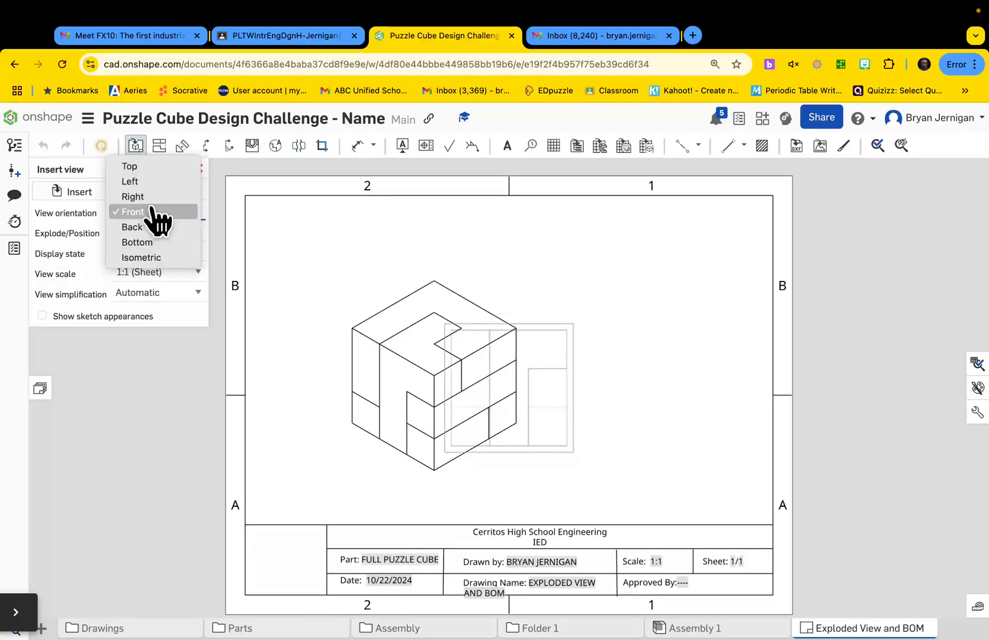
click(157, 273)
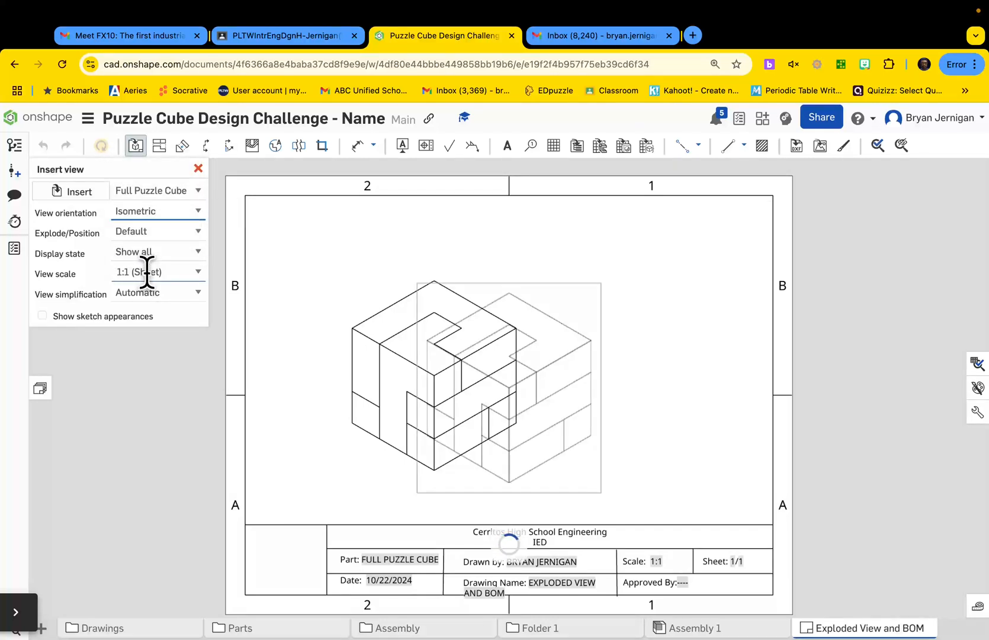
click(197, 271)
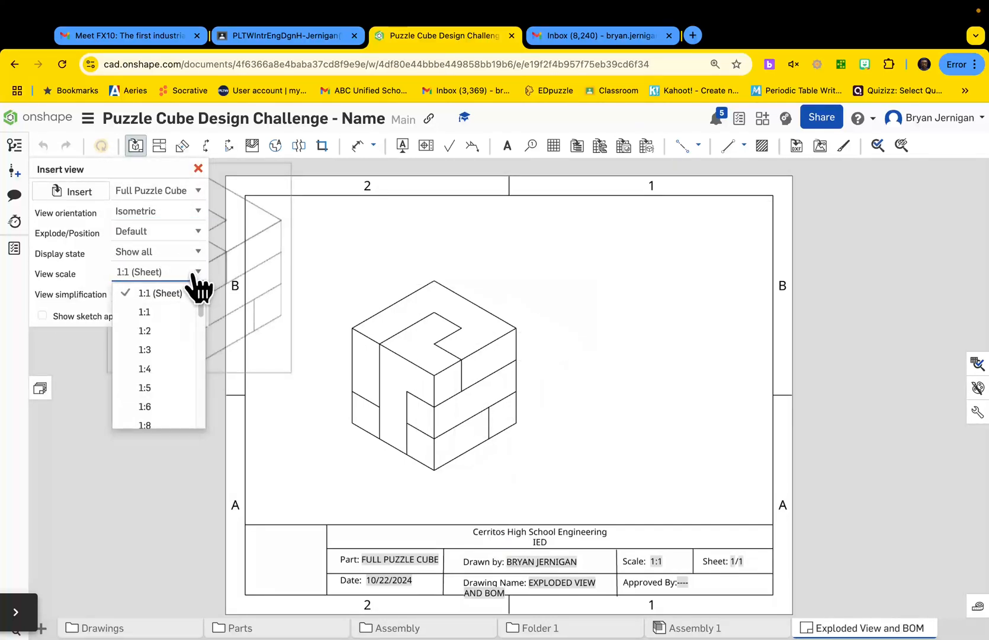
click(155, 335)
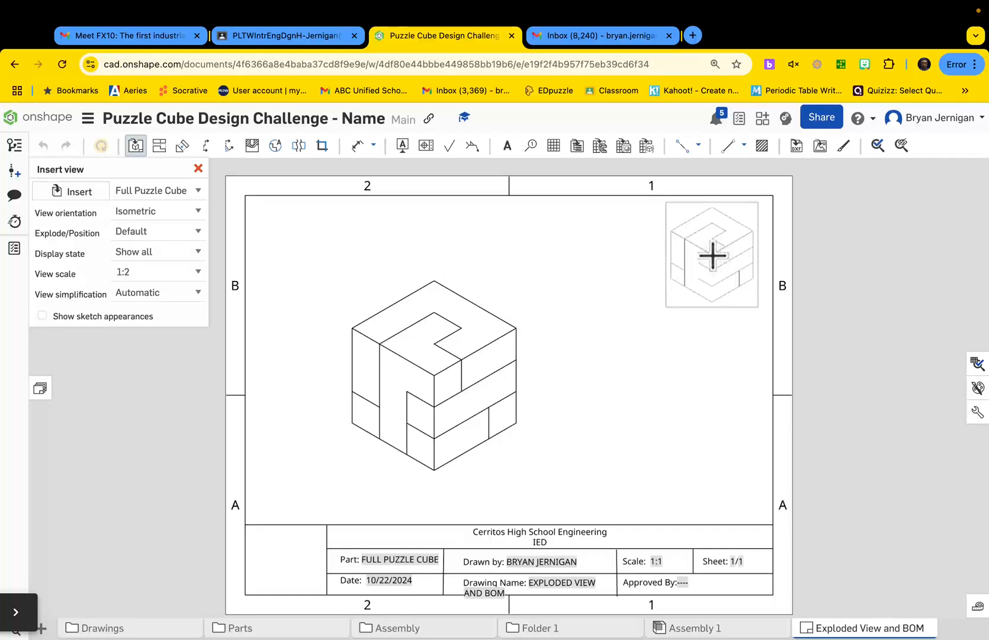
click(695, 259)
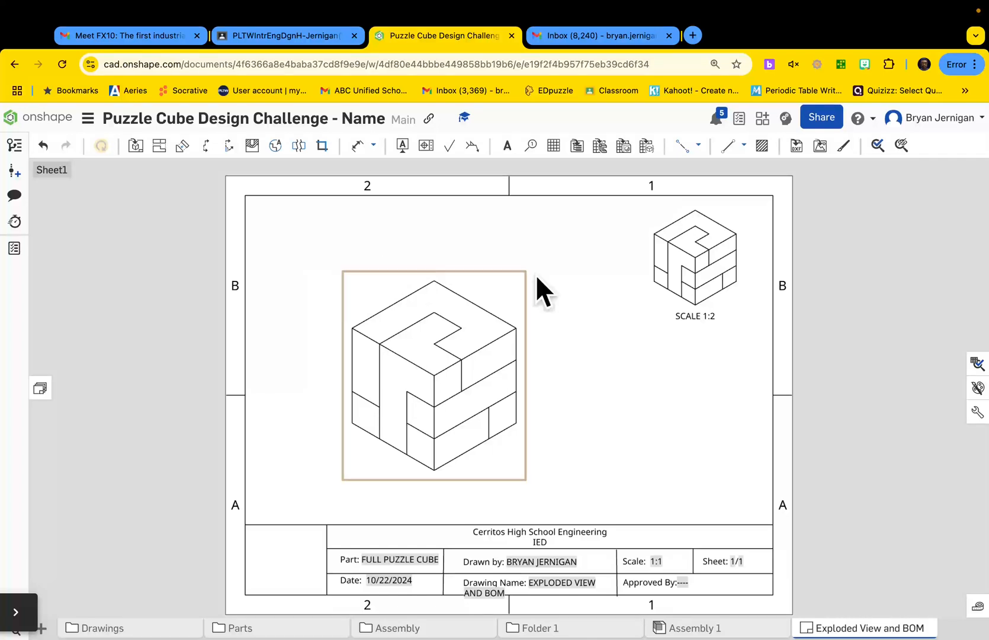
key(Delete)
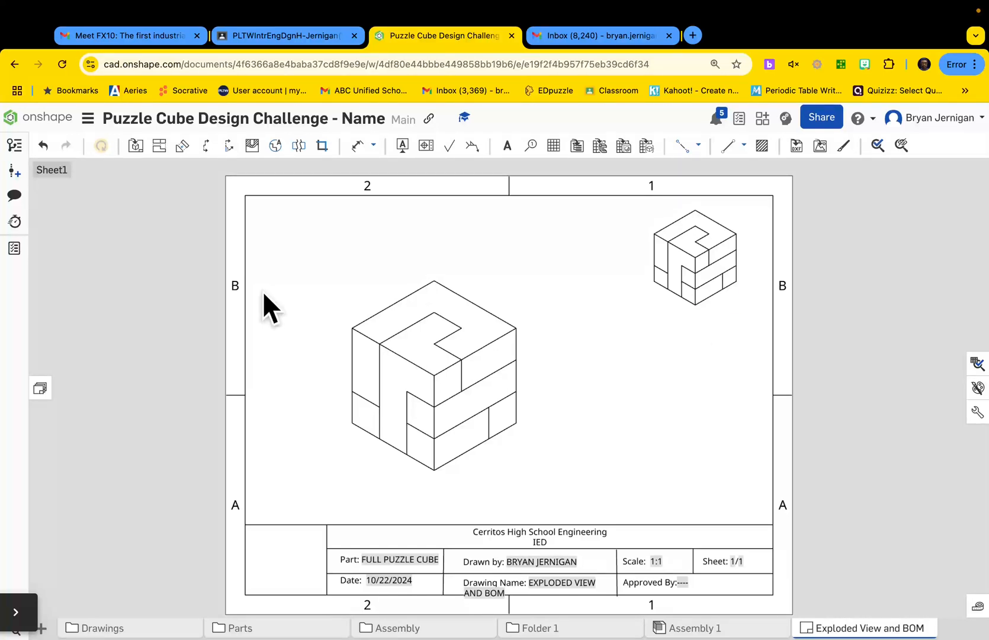
Show both the small and the large isometric views of the puzzle cube as shaded
right_click(684, 248)
mouse_move(788, 235)
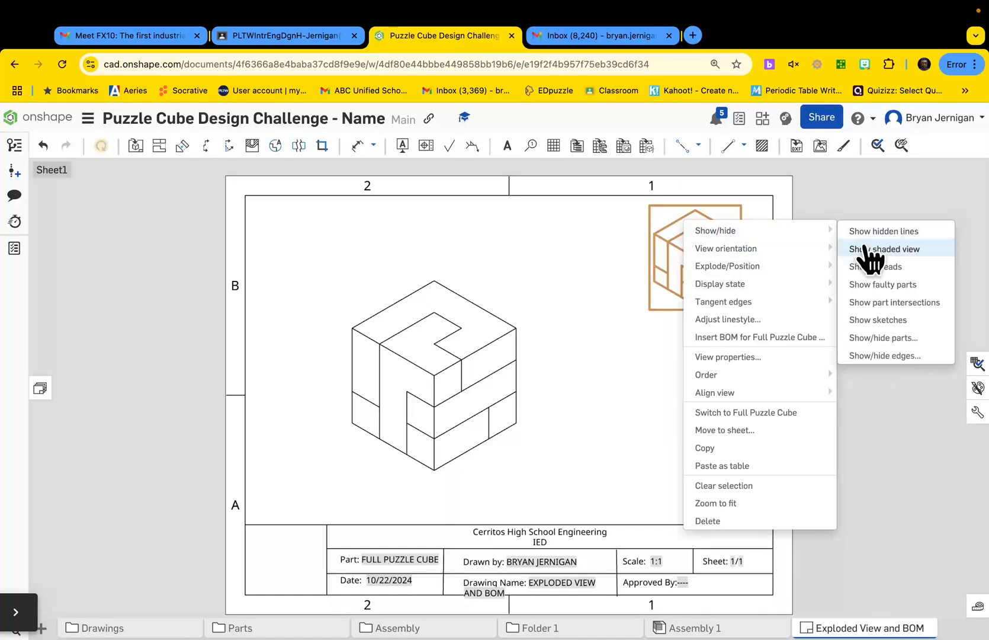
click(874, 248)
right_click(470, 319)
mouse_move(497, 320)
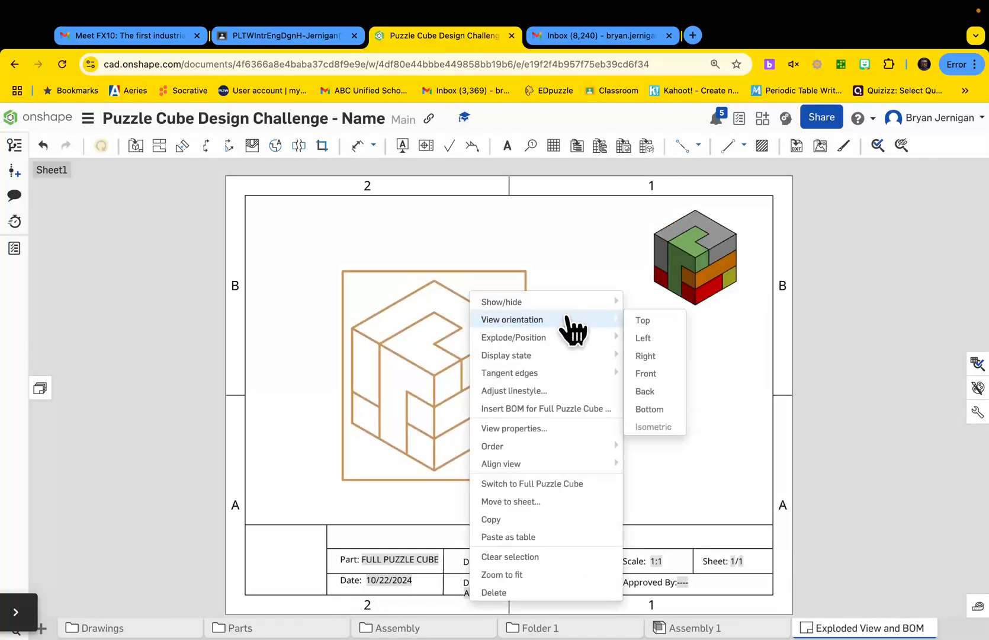
mouse_move(567, 302)
click(697, 321)
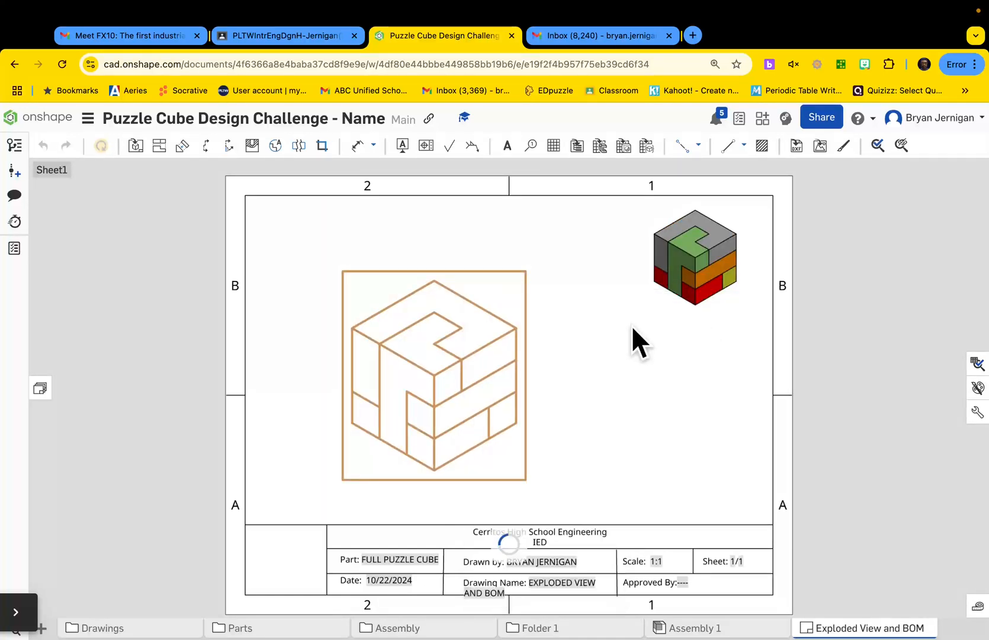
Set the large isometric view to the Explode 1 exploded position
right_click(423, 278)
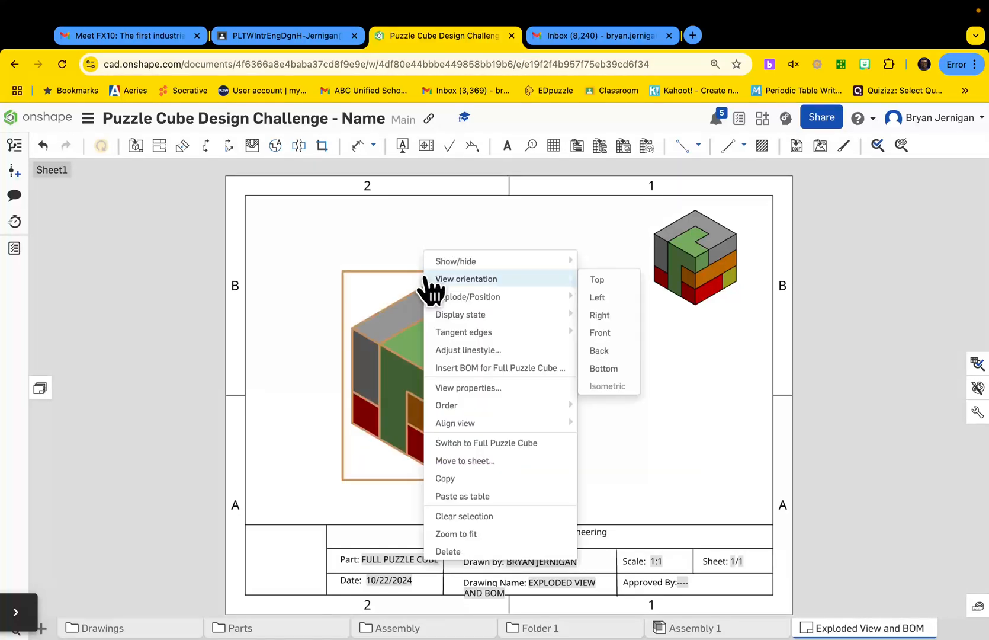
mouse_move(476, 298)
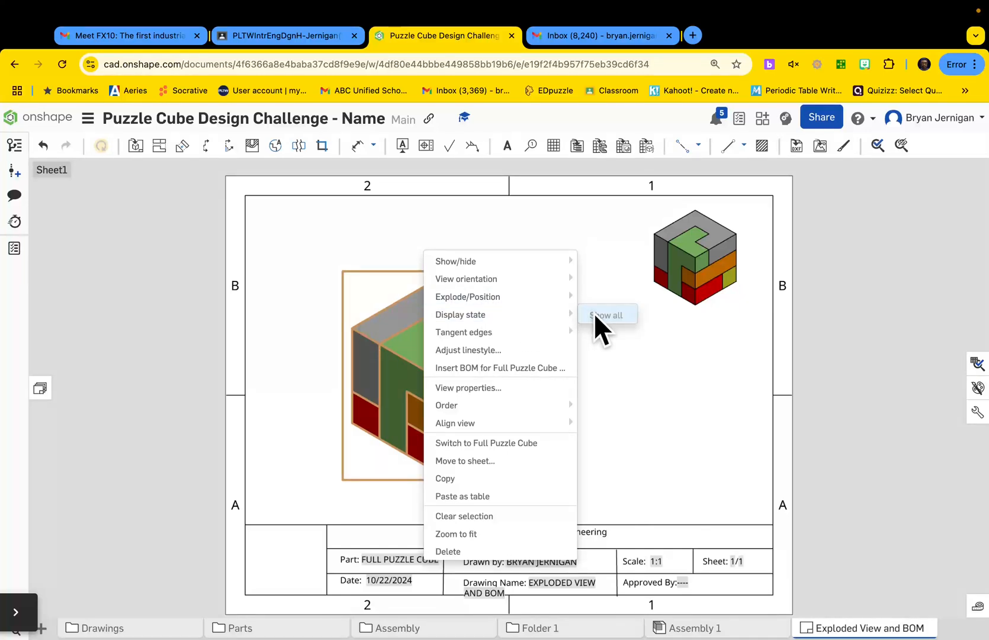
mouse_move(536, 308)
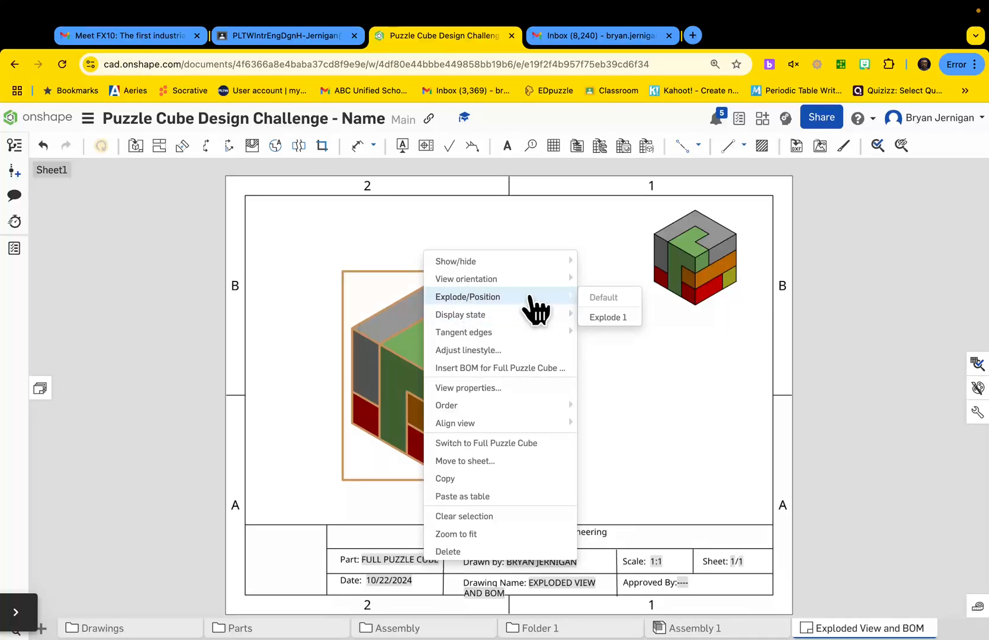
click(613, 318)
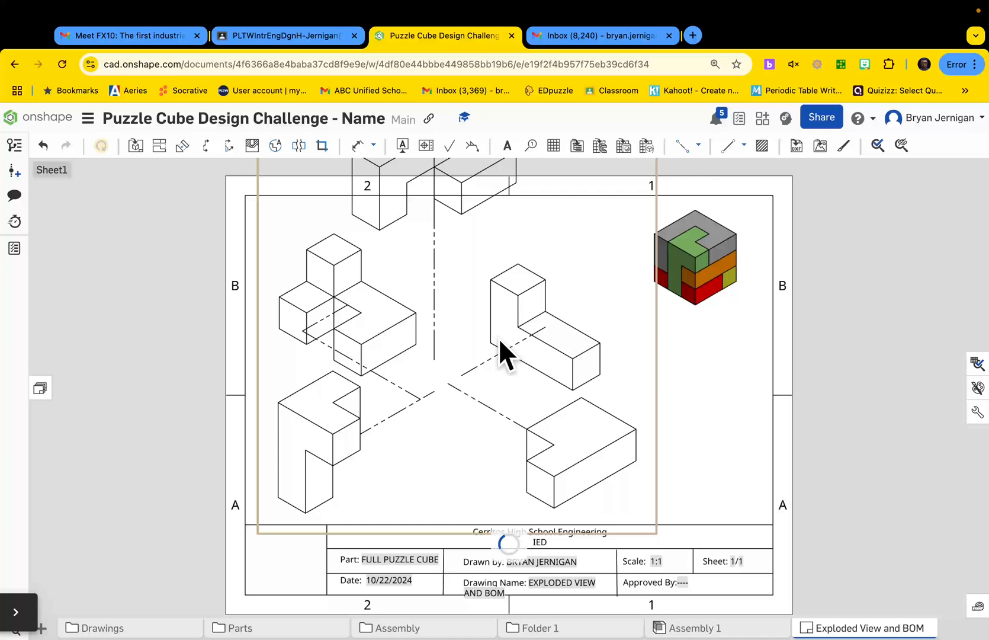
Change the scale of the exploded isometric view to 1:2 in its view properties and apply it
scroll(483, 324, down, 3)
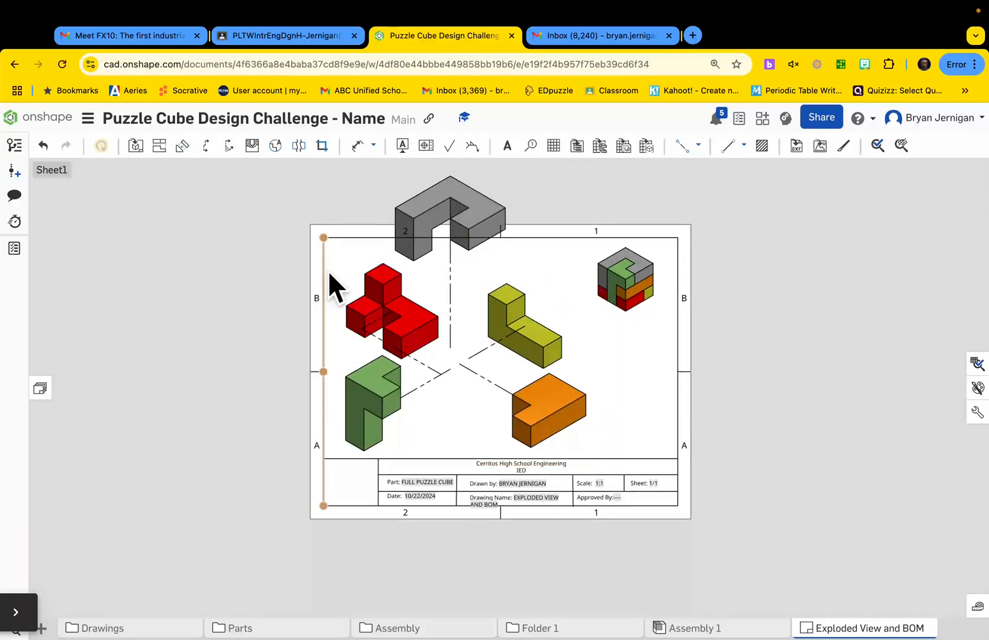
right_click(352, 278)
mouse_move(357, 279)
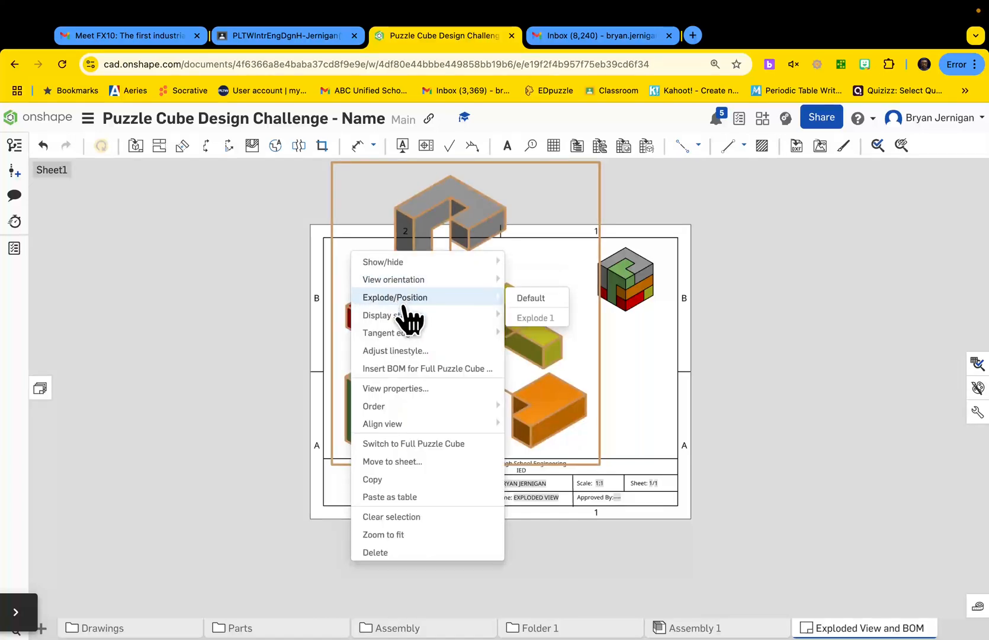
click(413, 389)
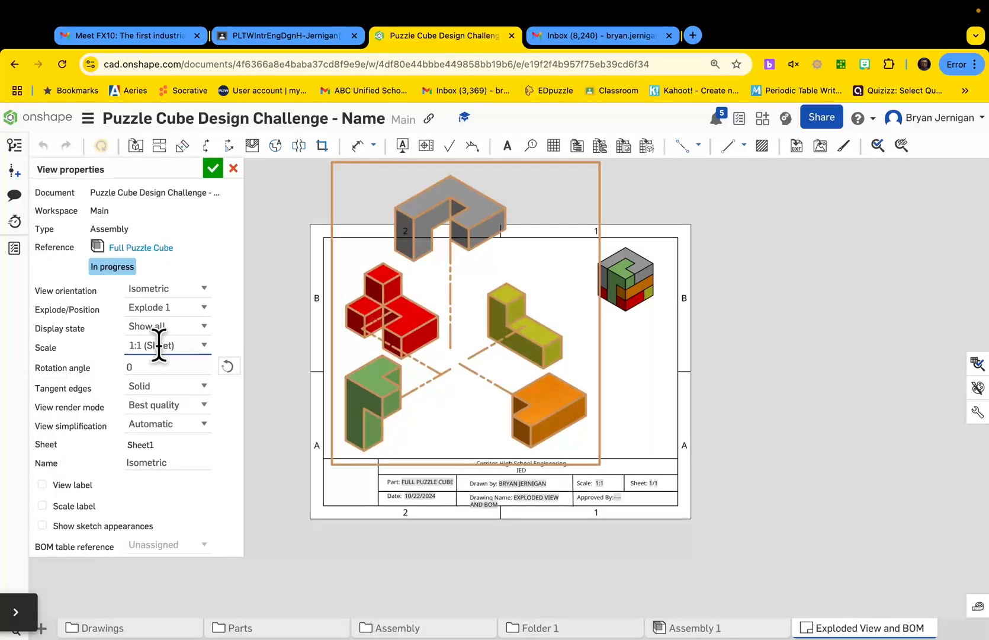
text(1:2)
key(Return)
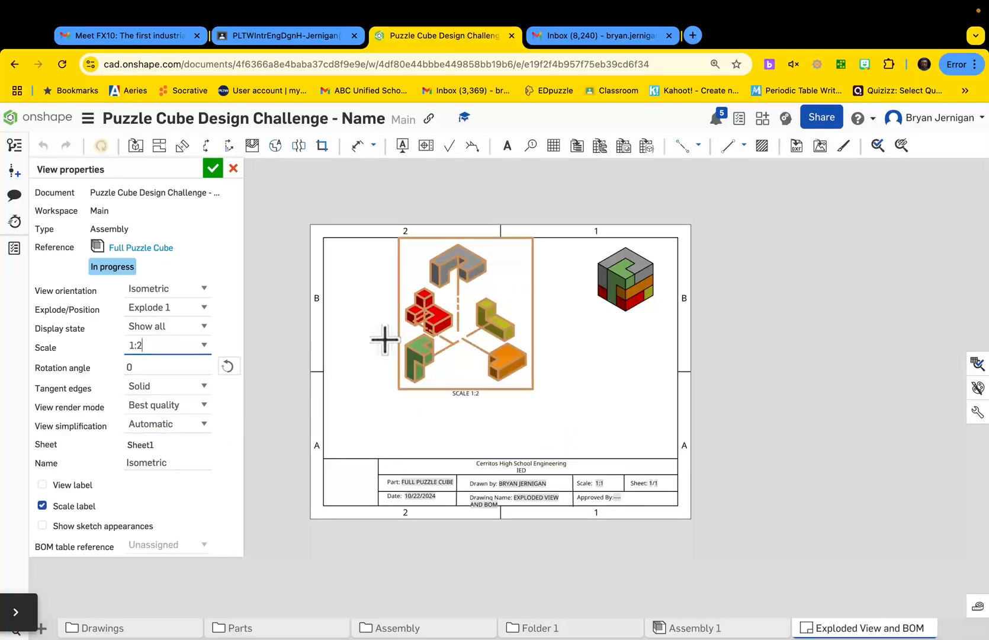
click(209, 168)
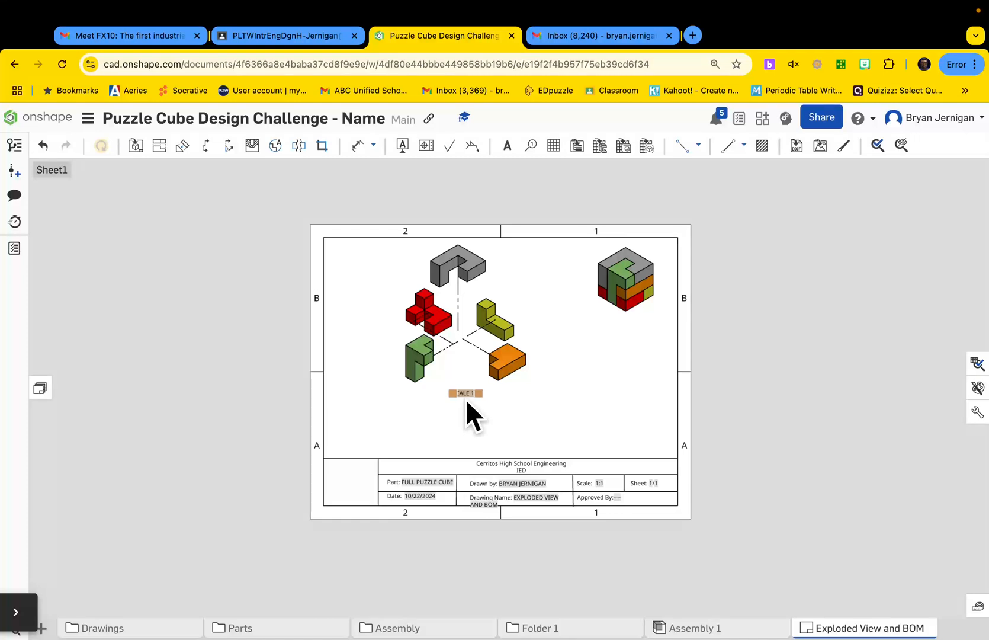